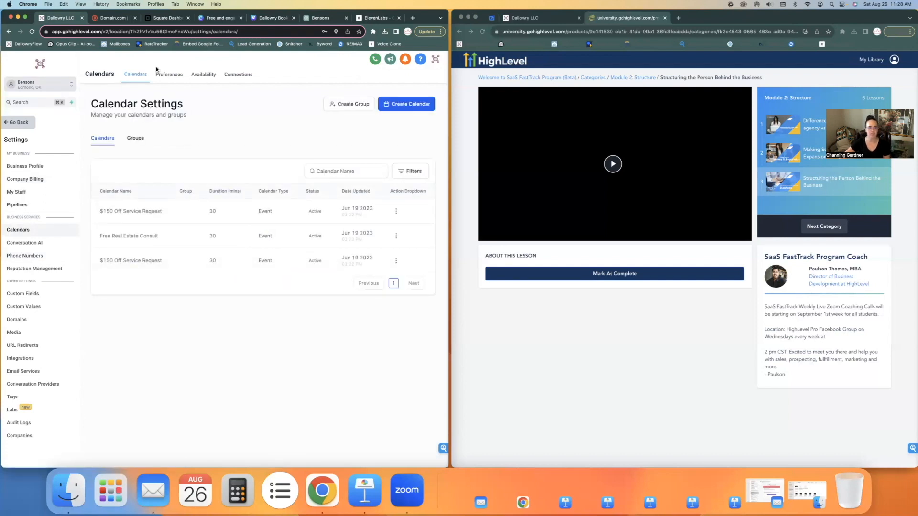
Step: Review the calendar Connections, Availability and Preferences tabs, then exit settings and show Google Tasks
left_click(227, 77)
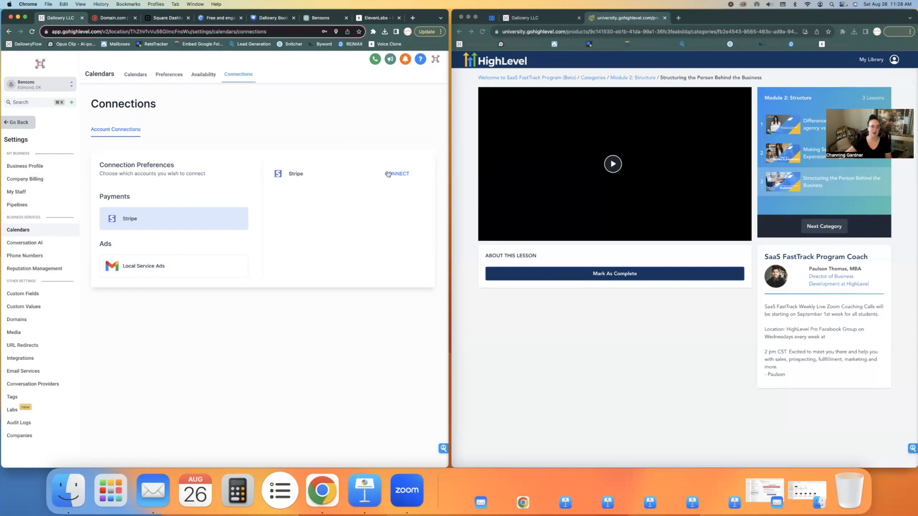
left_click(204, 75)
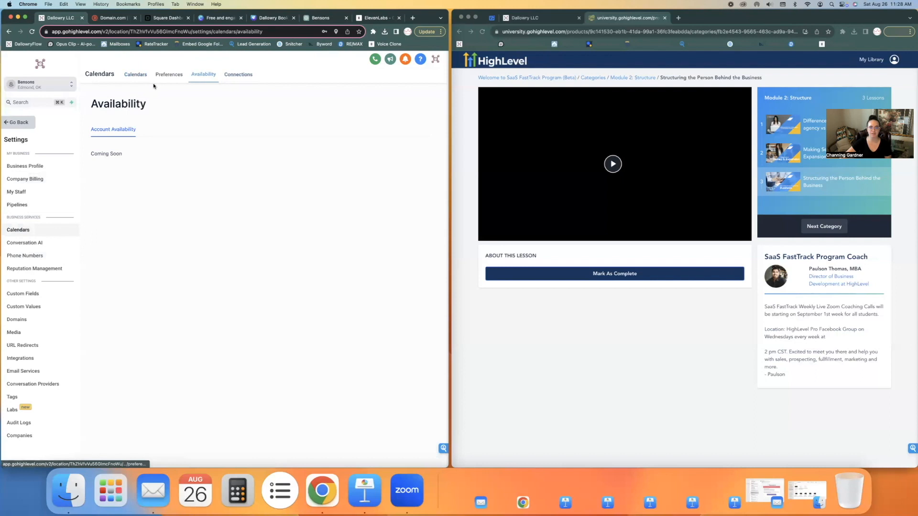
left_click(165, 74)
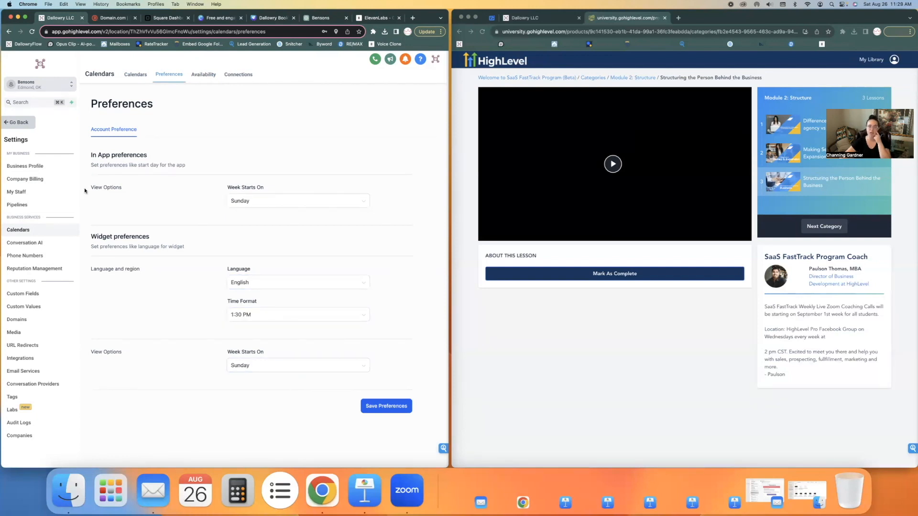
left_click(18, 122)
left_click(492, 17)
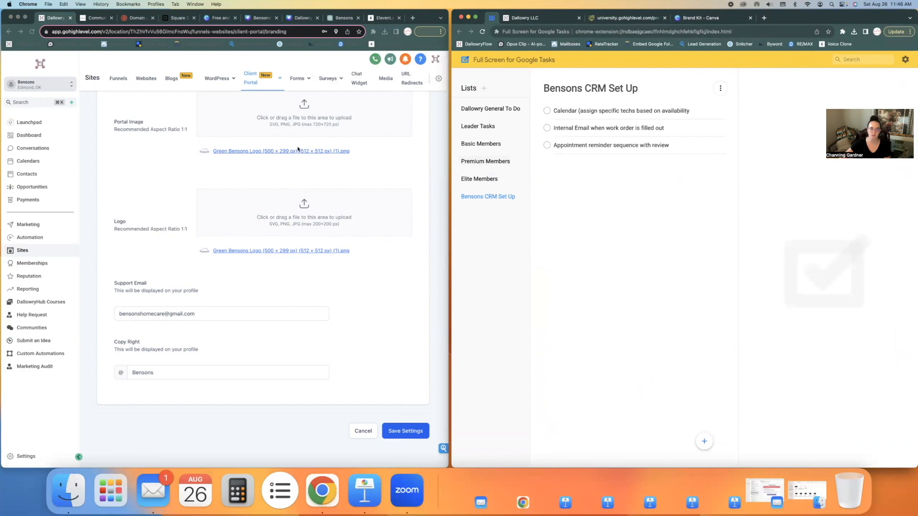
Step: From Calendar Settings, create a new calendar with the Round Robin scheduling type
left_click(21, 162)
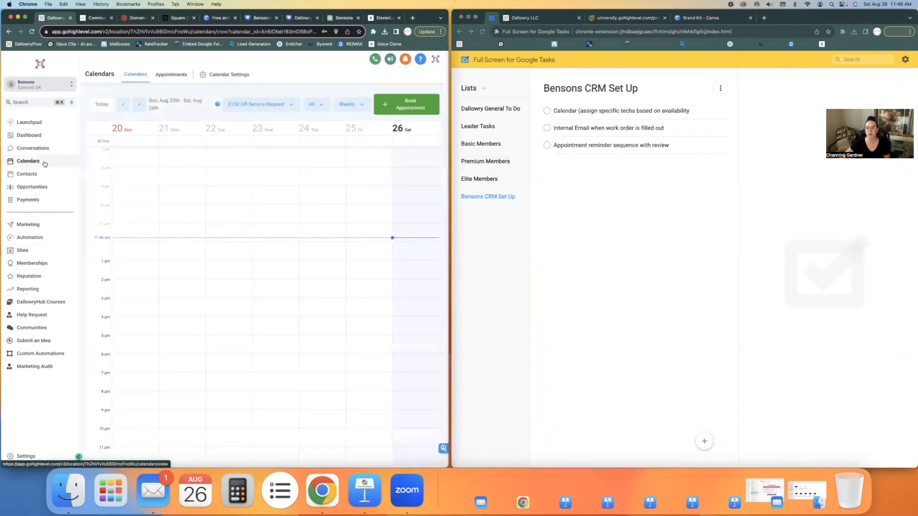
left_click(225, 75)
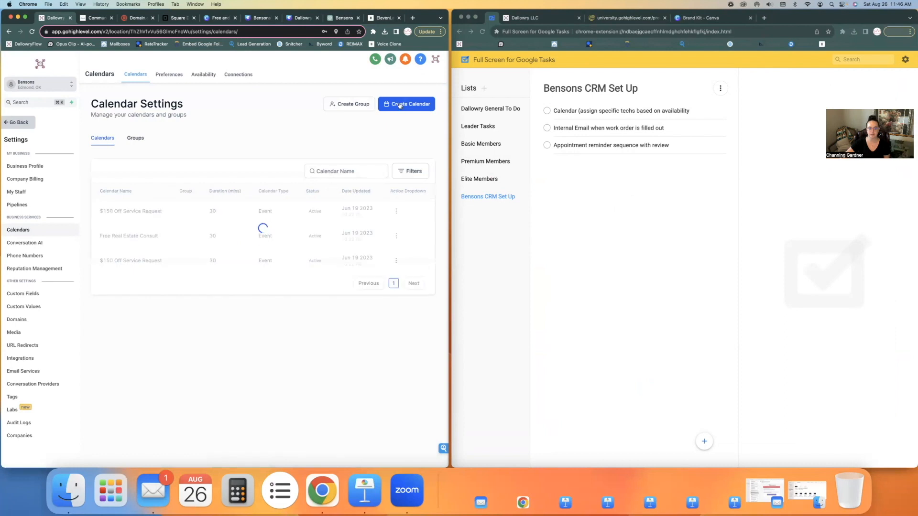
left_click(400, 106)
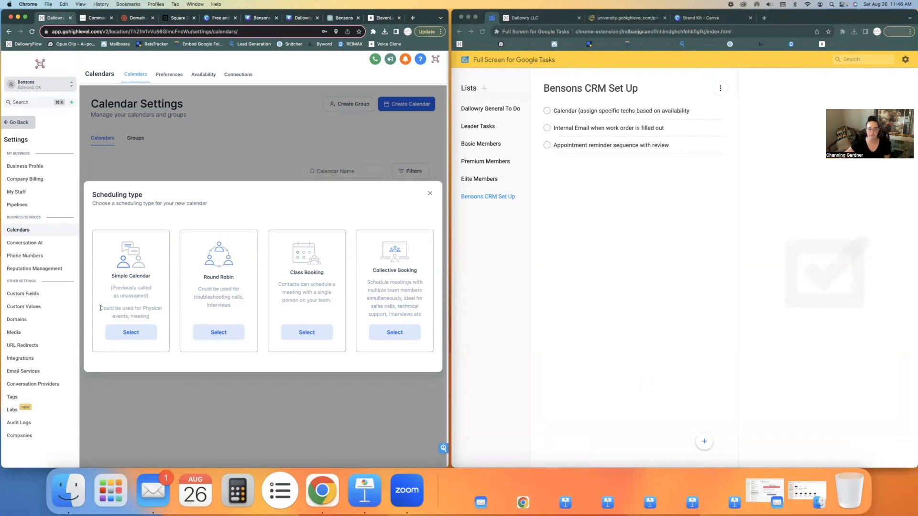
left_click_drag(100, 307, 163, 320)
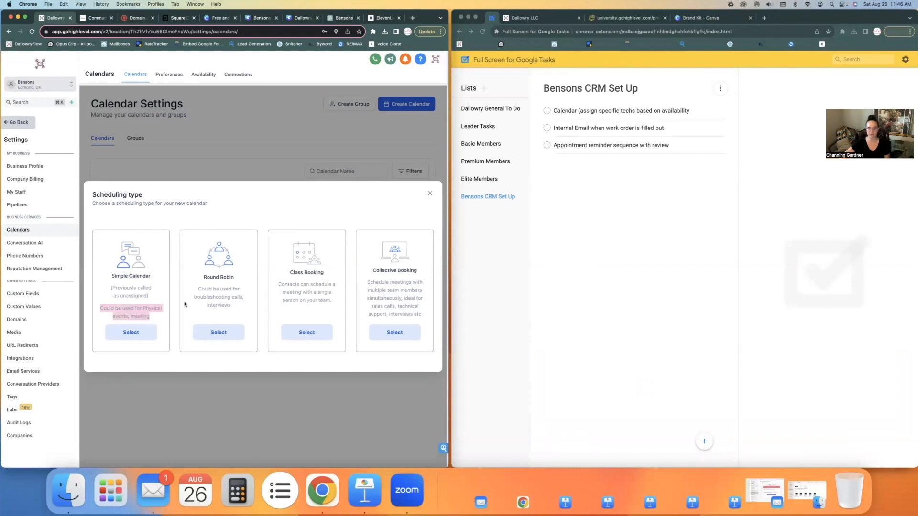
left_click(211, 295)
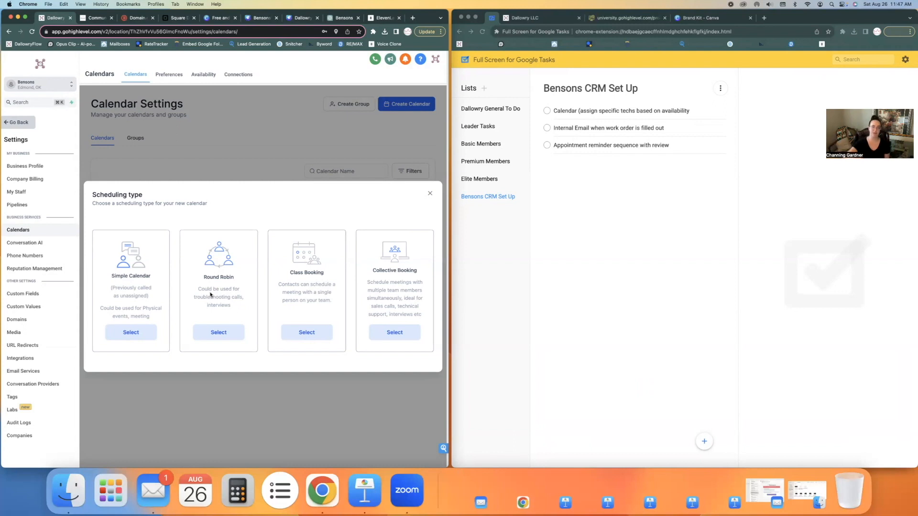
left_click(227, 337)
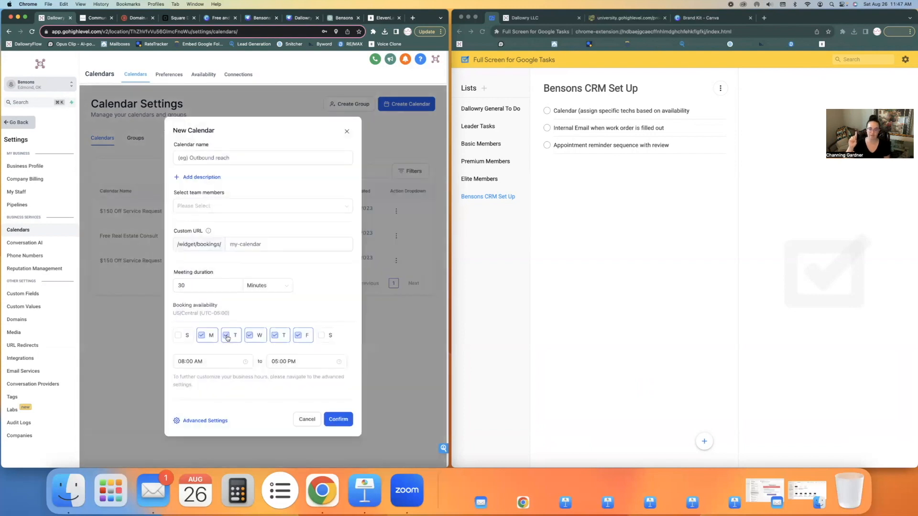
Step: Name the calendar 'Work Order Calendar', add a description field, and switch to ChatGPT
left_click(247, 155)
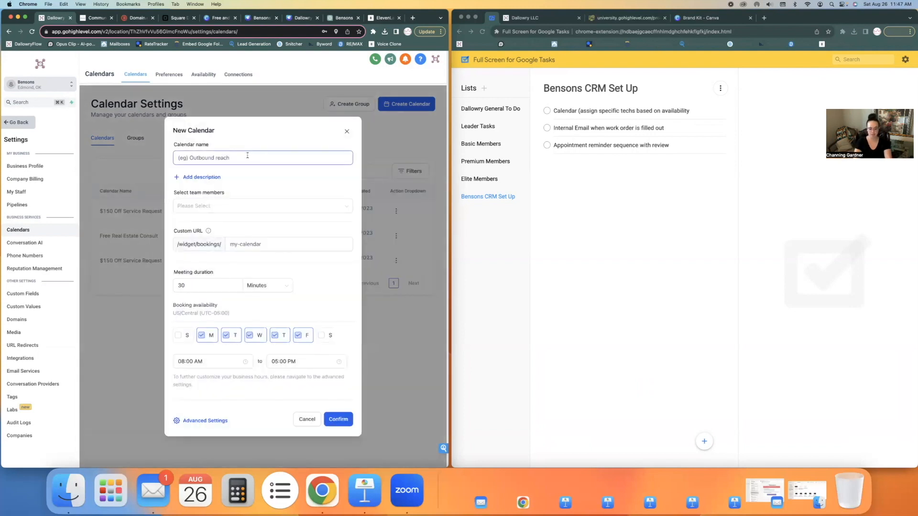
type("Work Order Calendar")
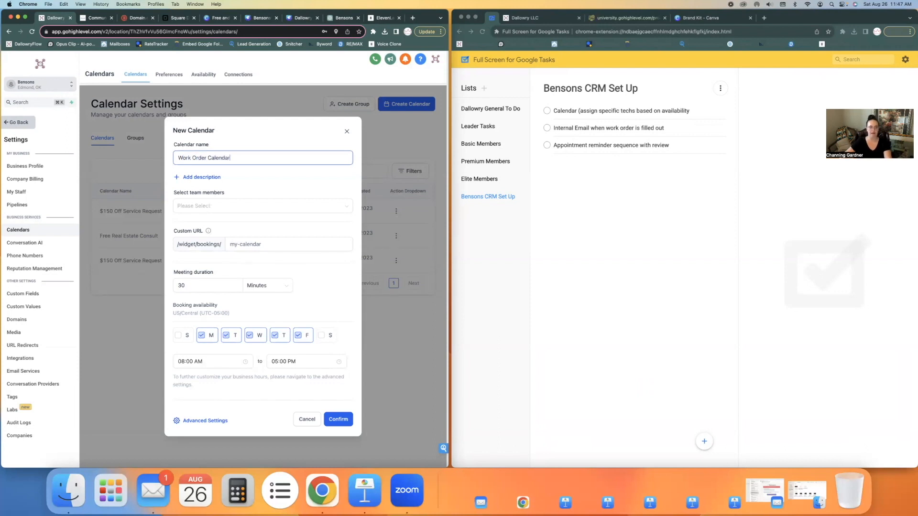
left_click(208, 177)
left_click(341, 19)
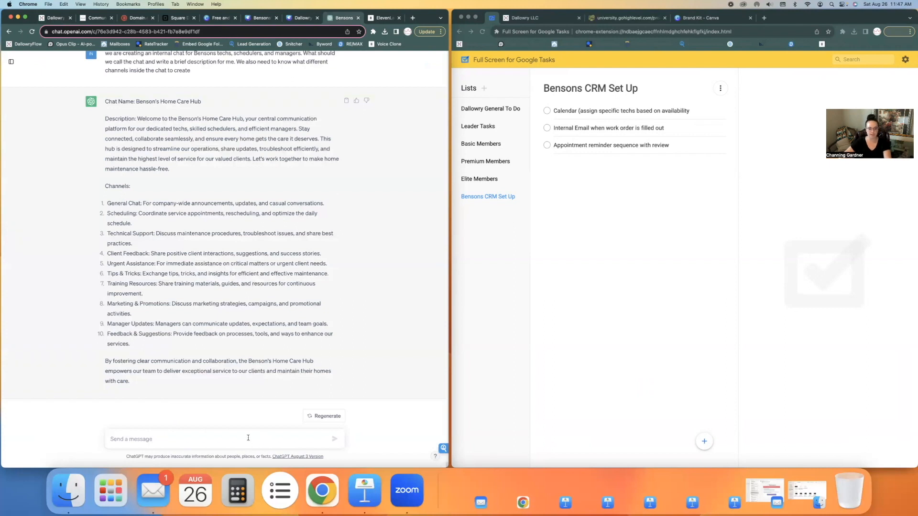
Step: Ask ChatGPT to describe the tech-scheduling work order calendar so schedulers know its use
type("we are c")
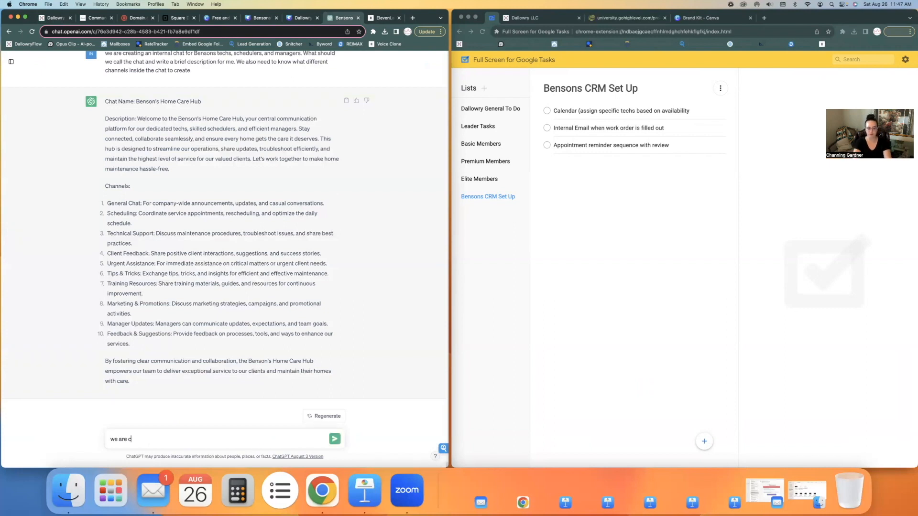
type("reating a work order calendar that o")
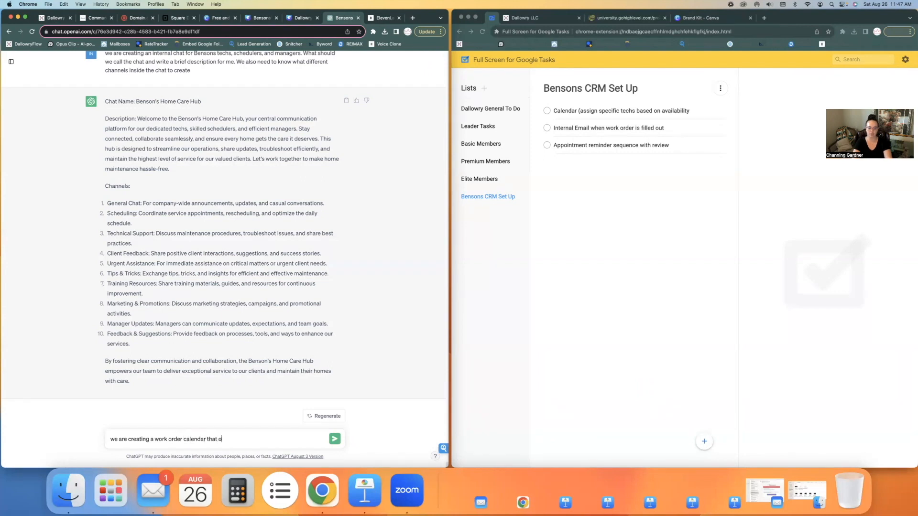
type("ur schedulers will use to schedule a")
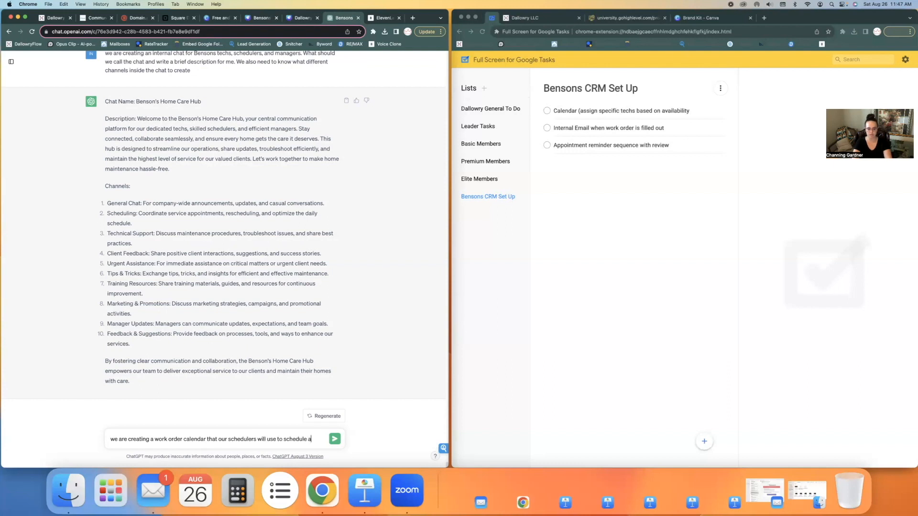
type(" tech for")
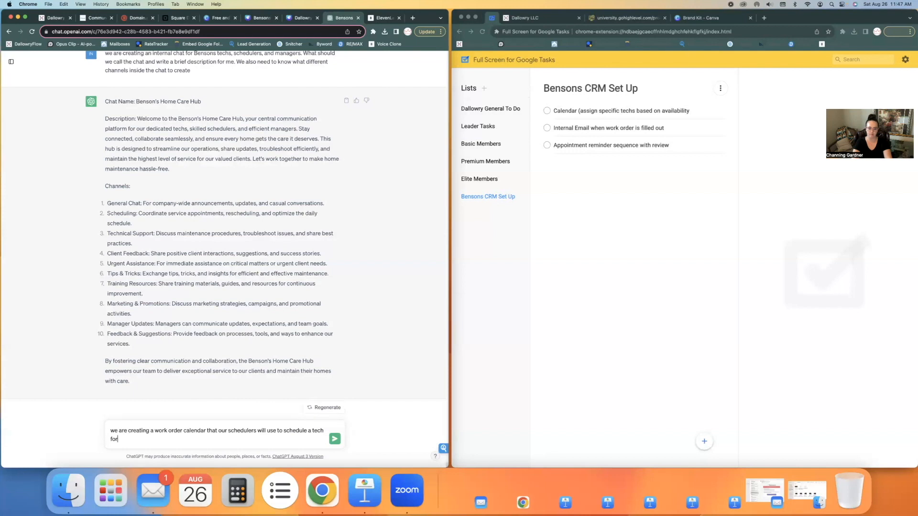
type(" a client who has turned in a work o")
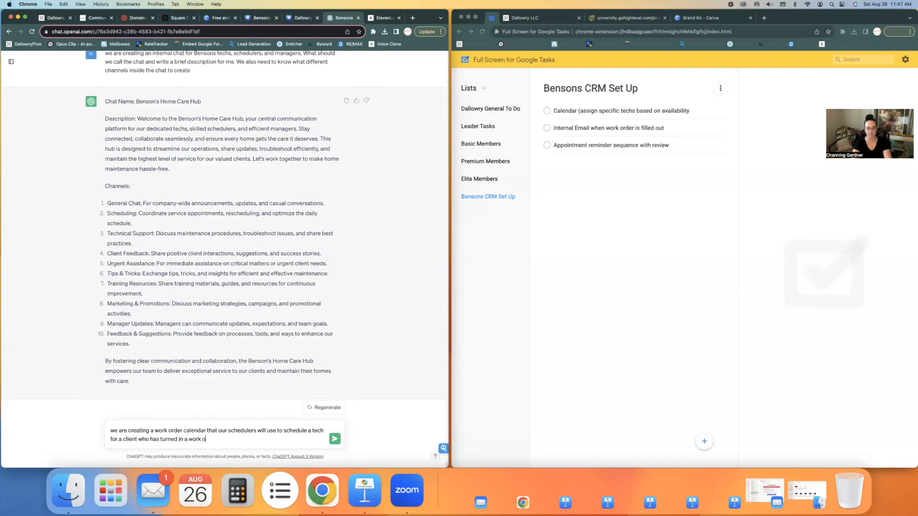
type("rder form that has ben")
key("BackSpace")
type("en approved by ")
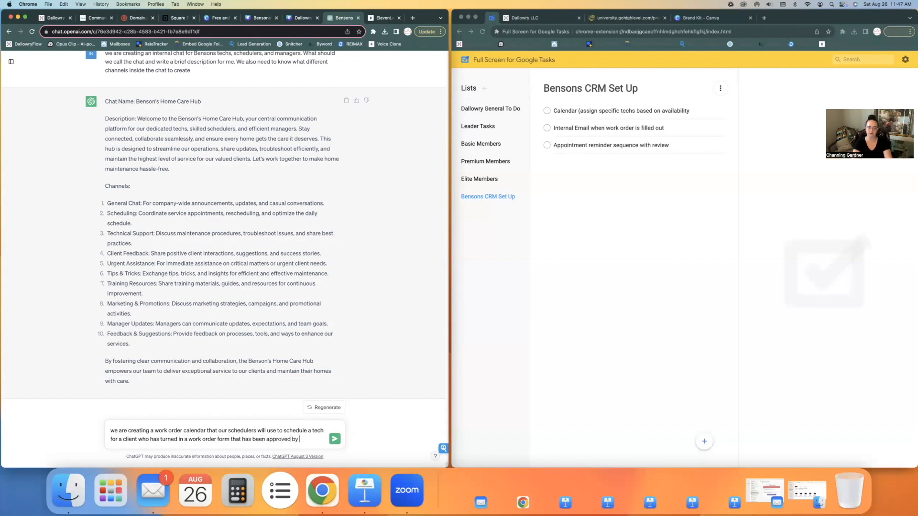
type("the property m")
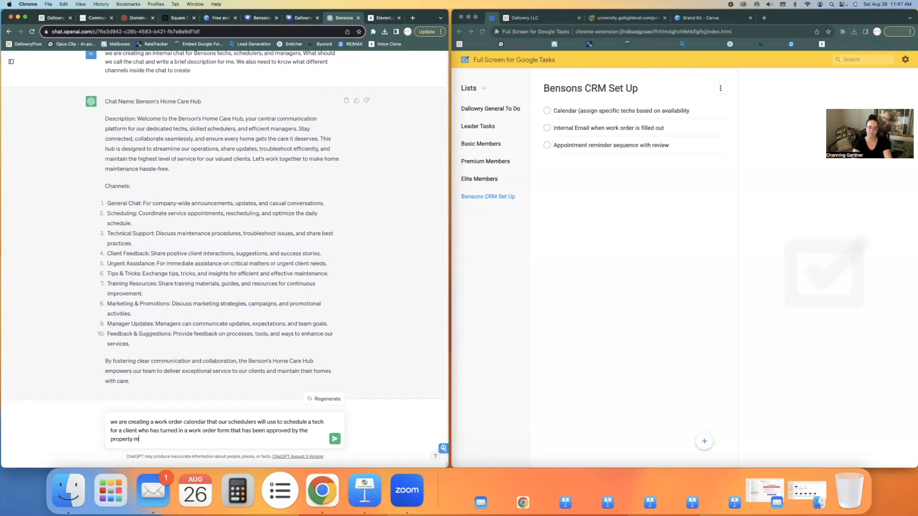
type("anager. please write a description")
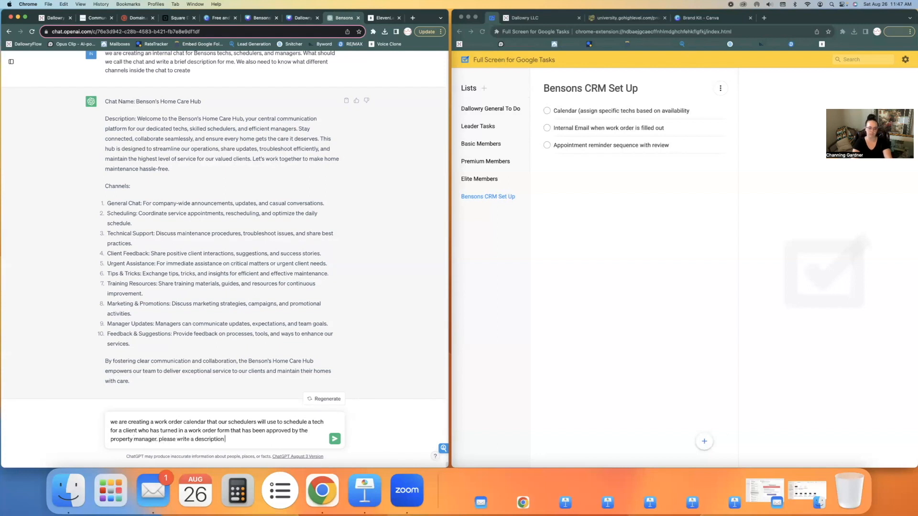
type(" of this calendar for our schedules that")
key("BackSpace")
key("BackSpace")
key("BackSpace")
key("BackSpace")
key("BackSpace")
key("BackSpace")
type("rs that w")
type("ill ")
type("be helpful for the")
type("m to konw")
key("BackSpace")
key("BackSpace")
type("no")
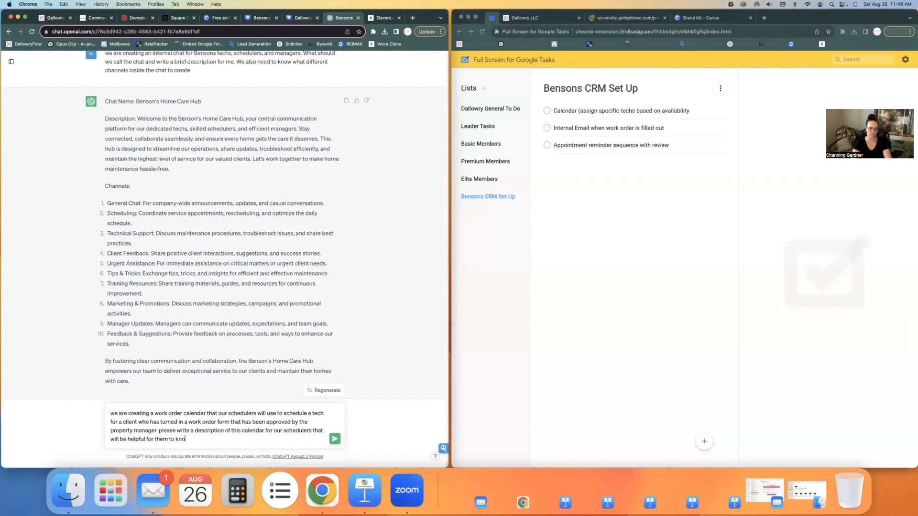
type("w its use")
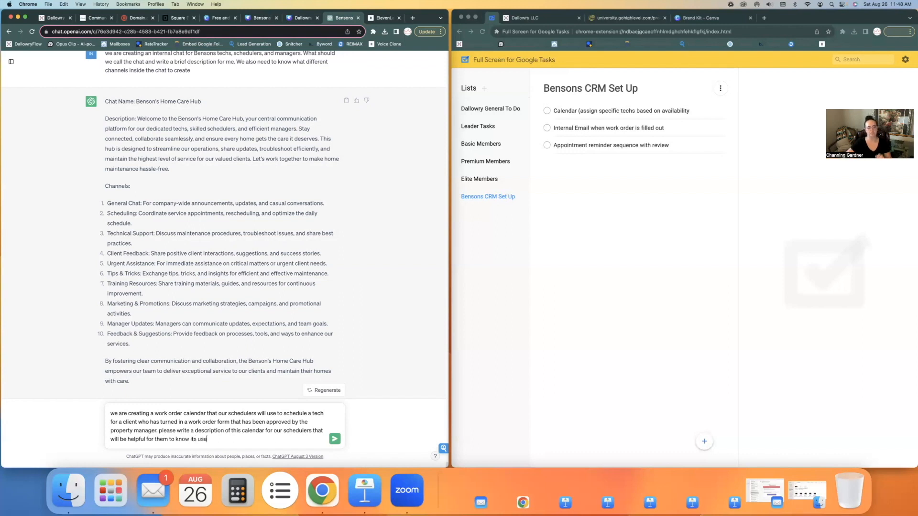
key("Return")
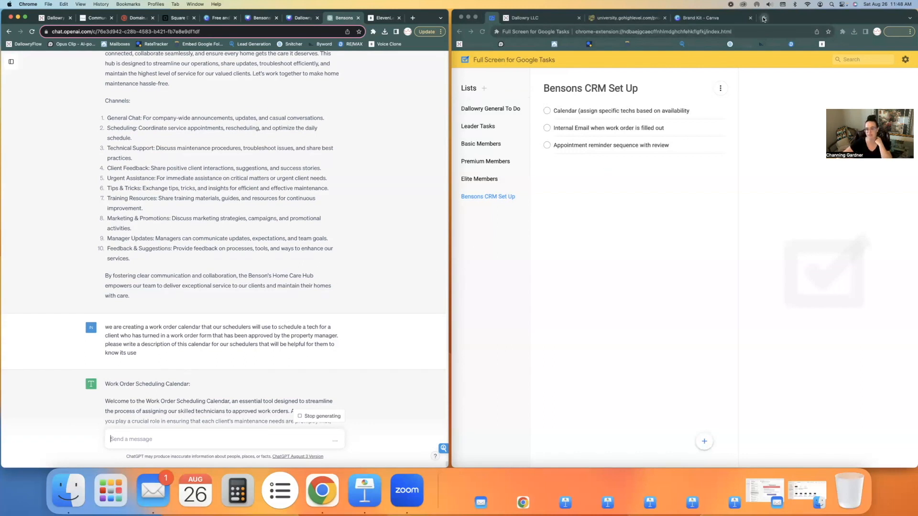
Step: Dismiss the unresponsive-page warning and load dallowry.com in a new tab
left_click(294, 112)
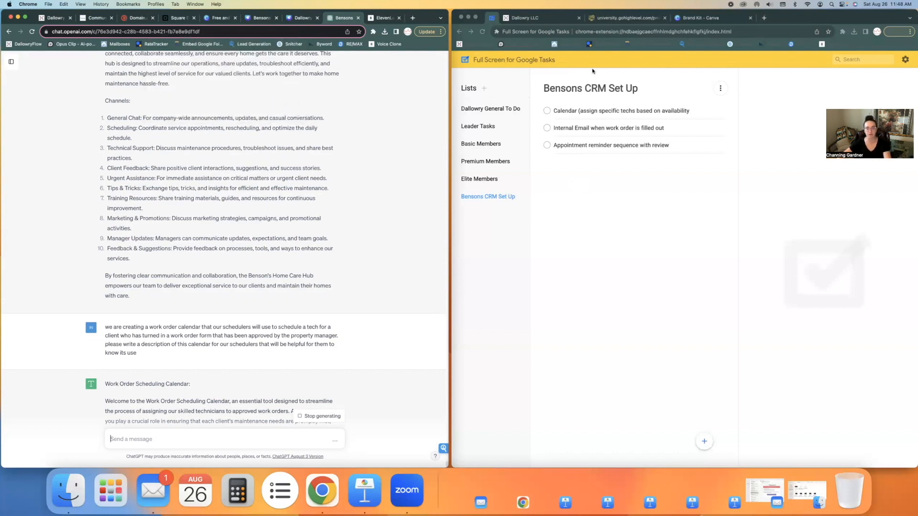
left_click(763, 20)
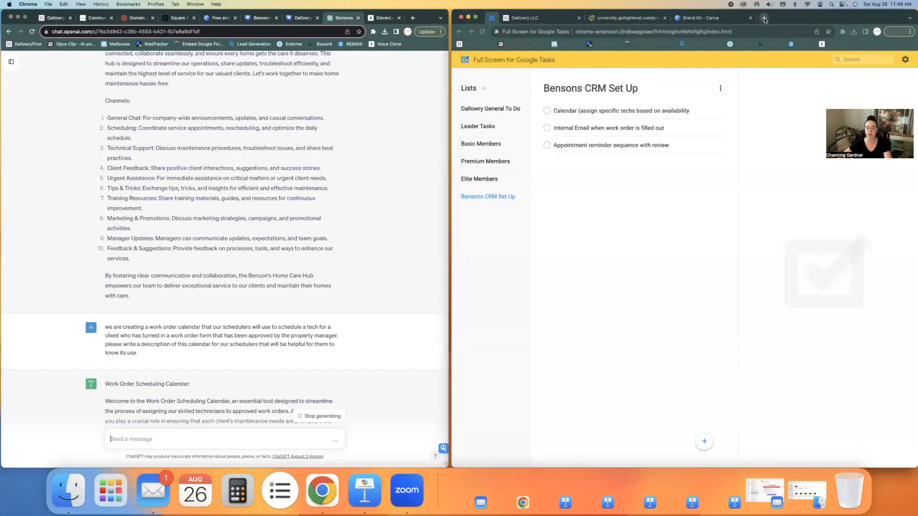
type("dallowry.com")
key("Return")
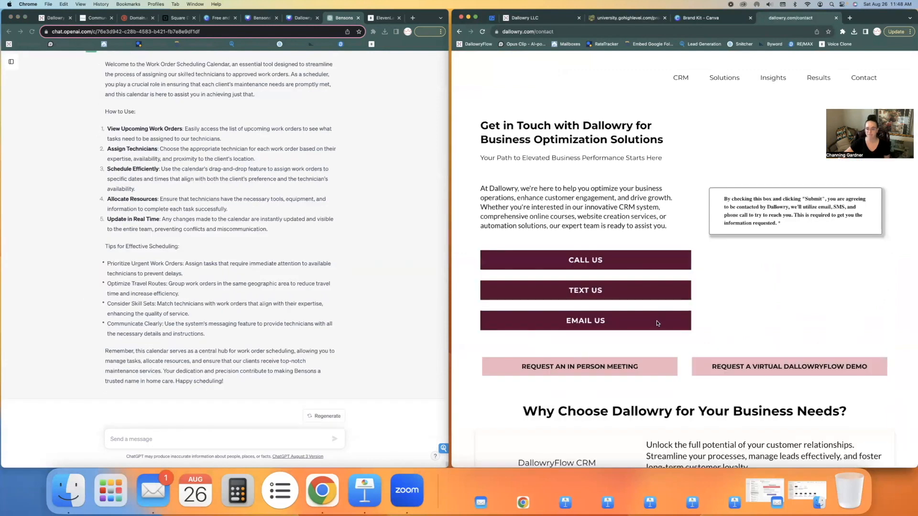
Step: Open the 1-2-1 in-person booking calendar and expand its full description
left_click(520, 325)
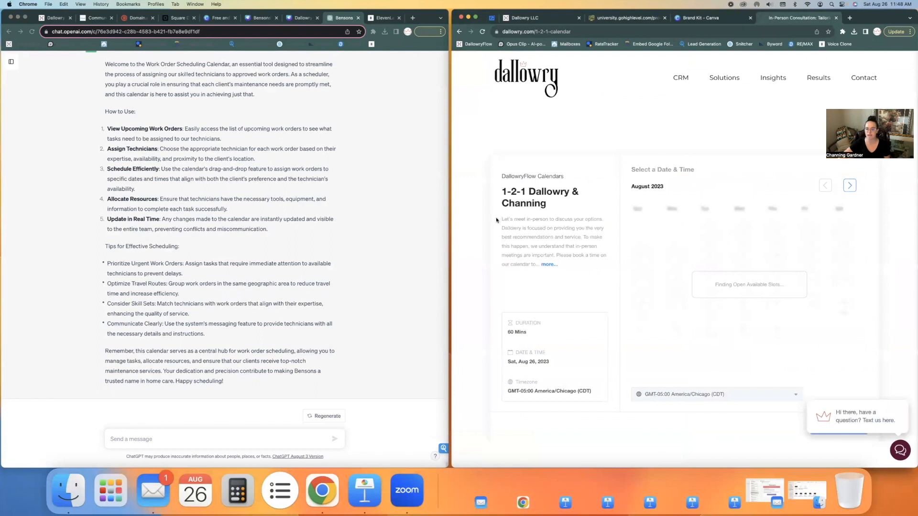
left_click_drag(500, 220, 572, 273)
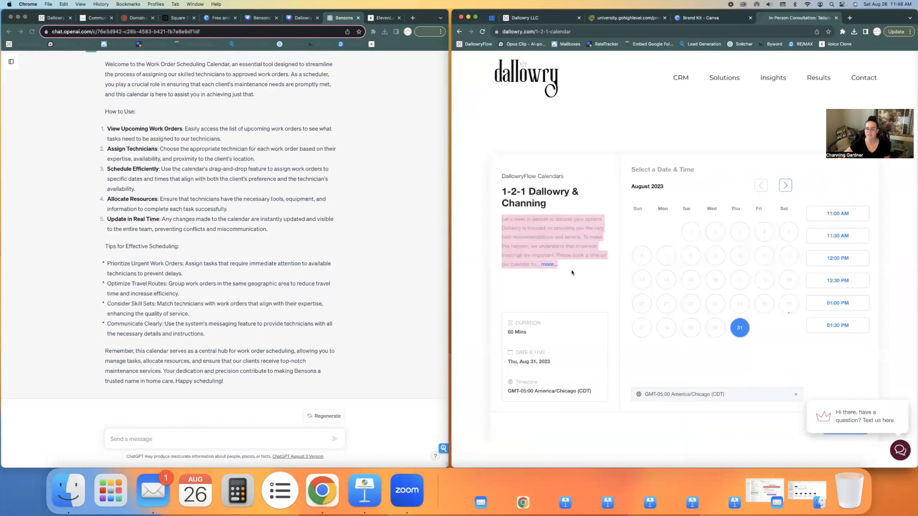
left_click(572, 273)
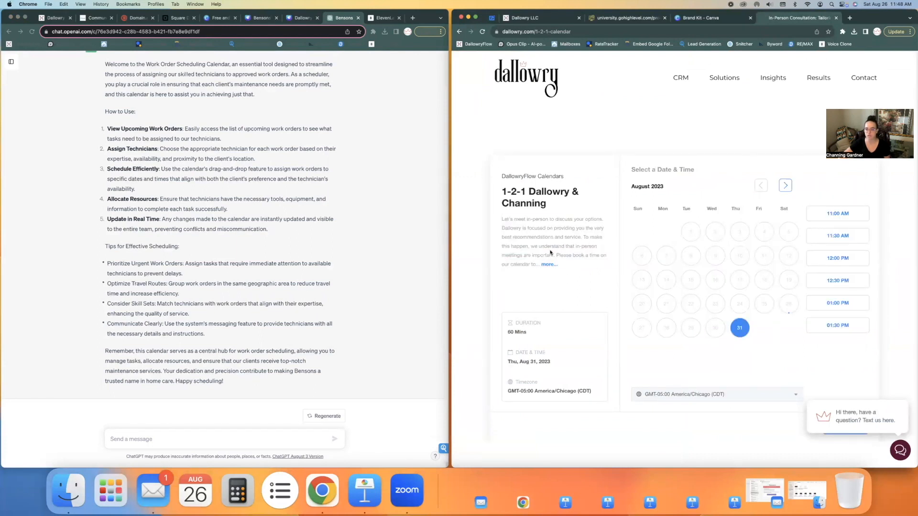
left_click_drag(558, 256, 502, 220)
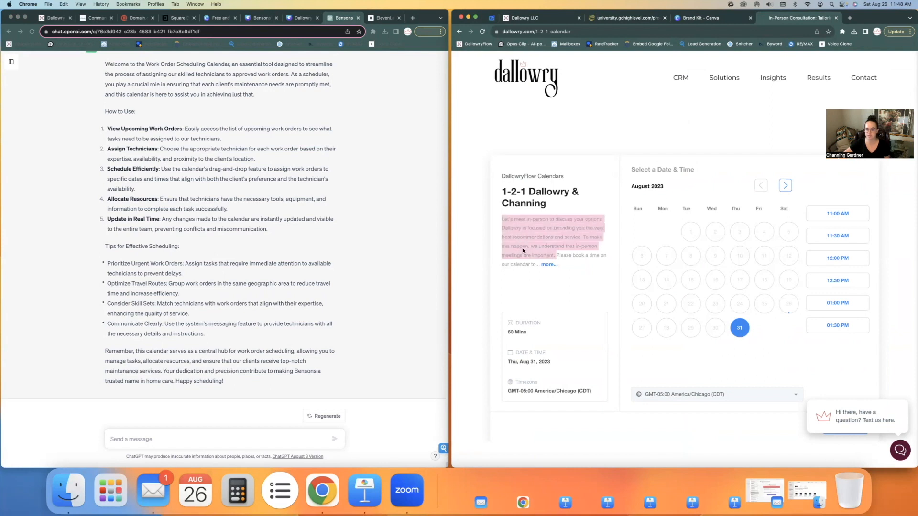
left_click(545, 265)
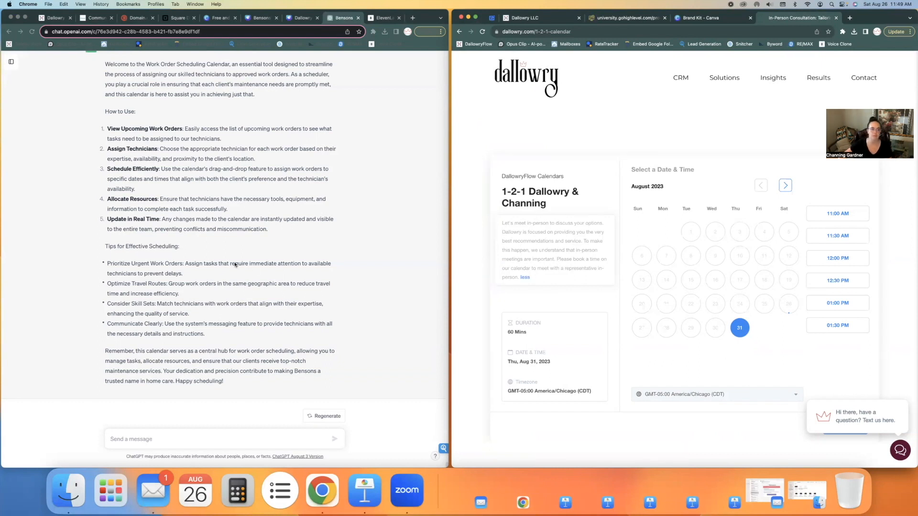
scroll(235, 264, "up", 2)
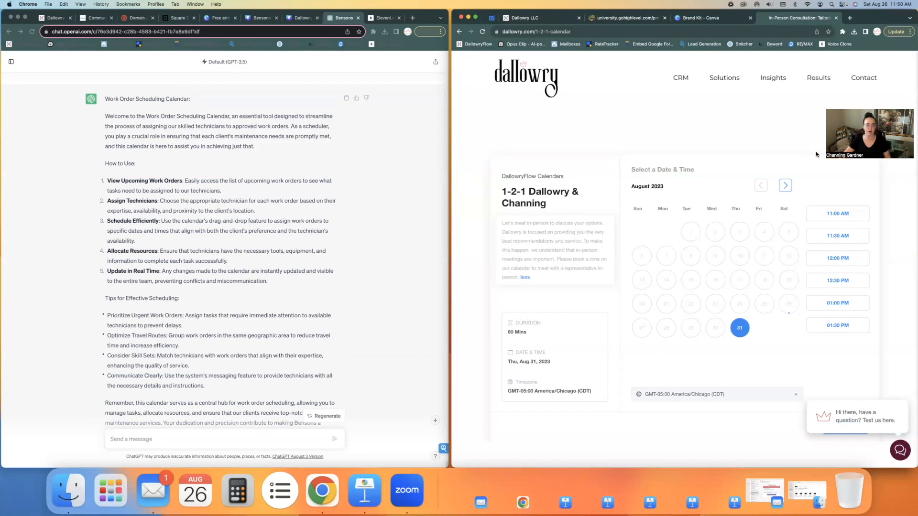
Step: Paste ChatGPT's first paragraph into the calendar description and trim out a clause
left_click(224, 141)
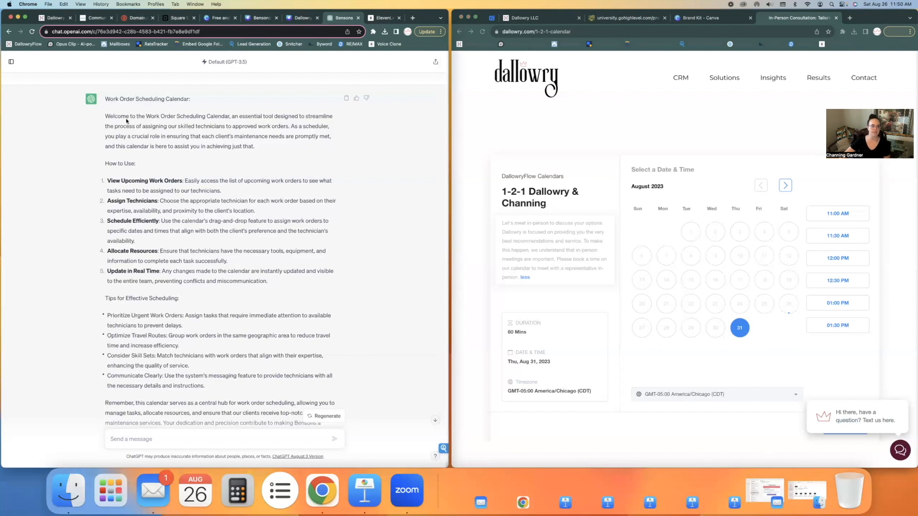
left_click_drag(105, 115, 260, 147)
key("super+c")
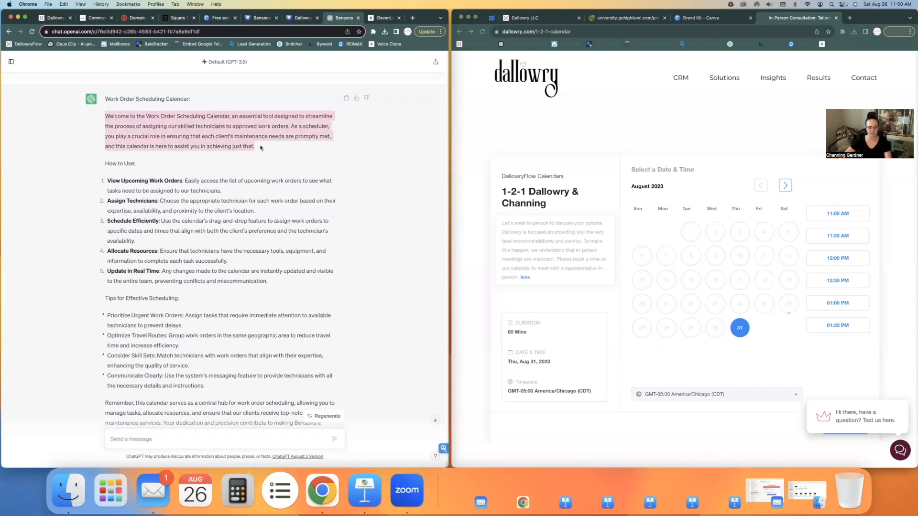
left_click(54, 18)
left_click(225, 191)
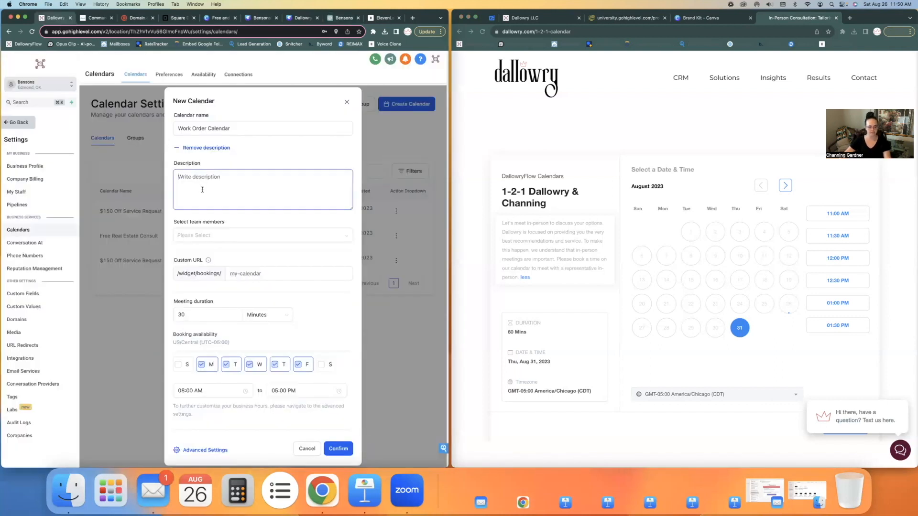
key("super+v")
scroll(226, 203, "up", 2)
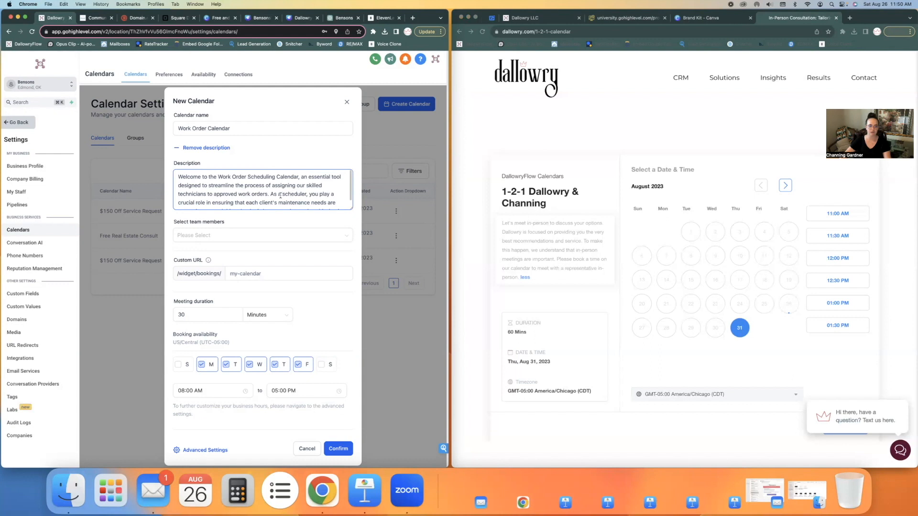
left_click_drag(270, 195, 301, 177)
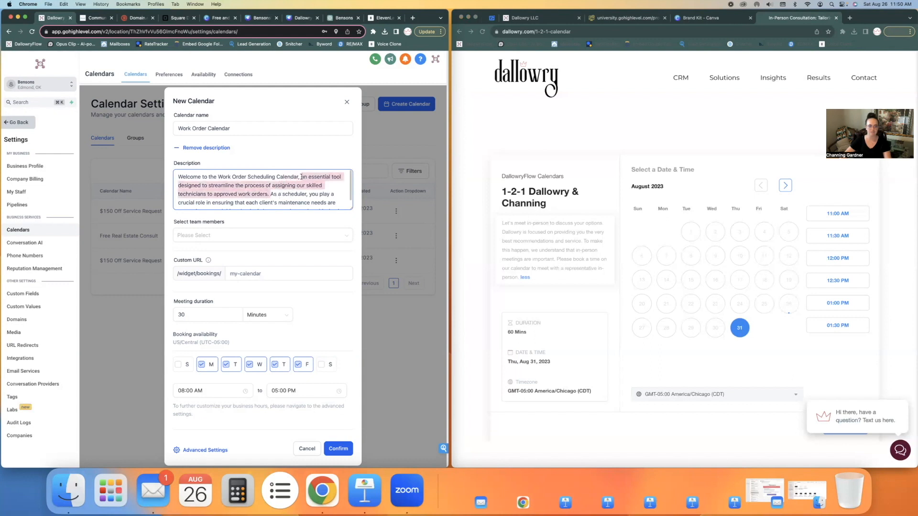
key("BackSpace")
type("a scheduler,")
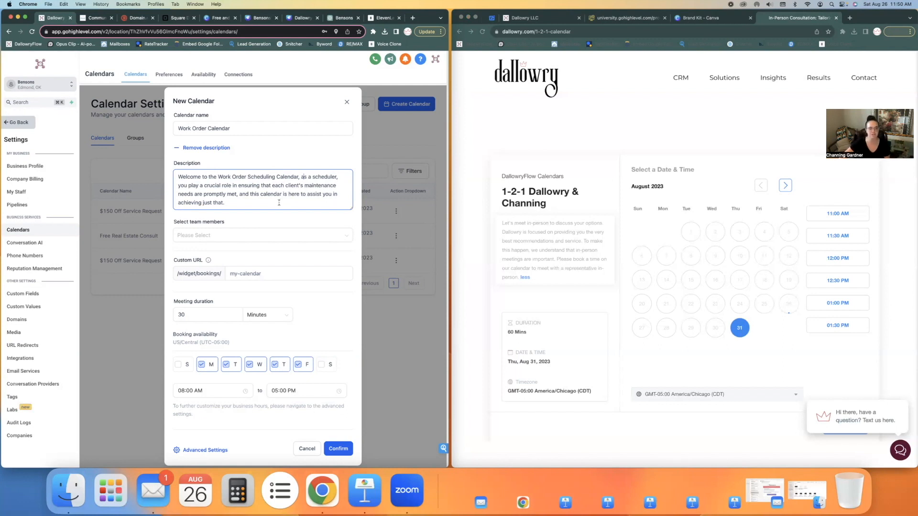
Step: Assign a team member to the Work Order Calendar
scroll(263, 191, "down", 1)
left_click(273, 236)
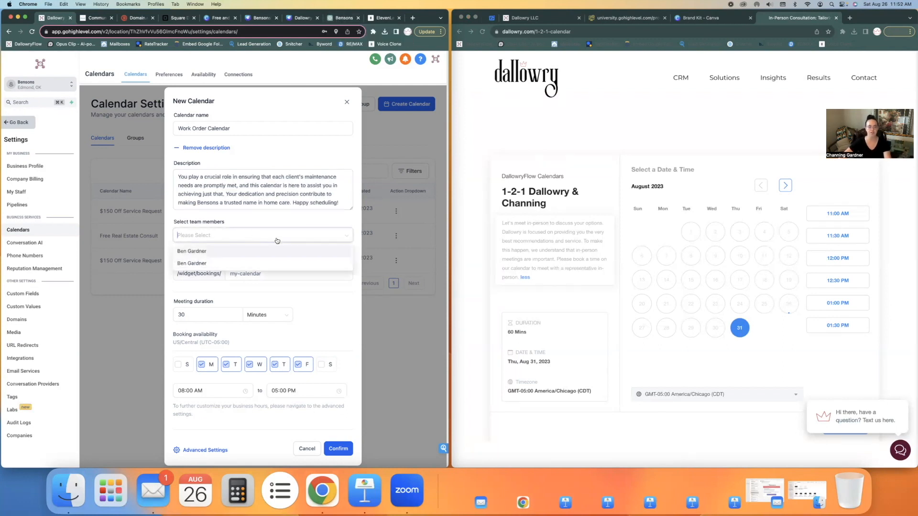
left_click(205, 252)
left_click(294, 220)
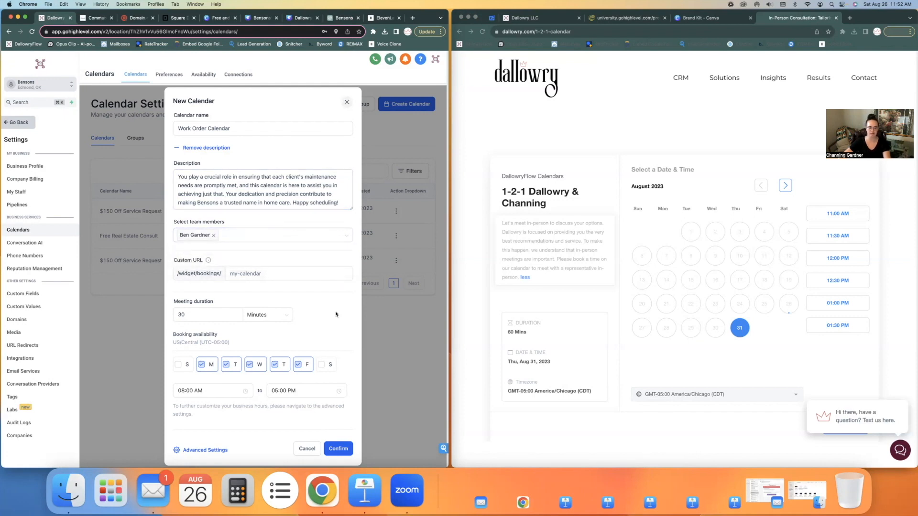
left_click(249, 235)
left_click(234, 223)
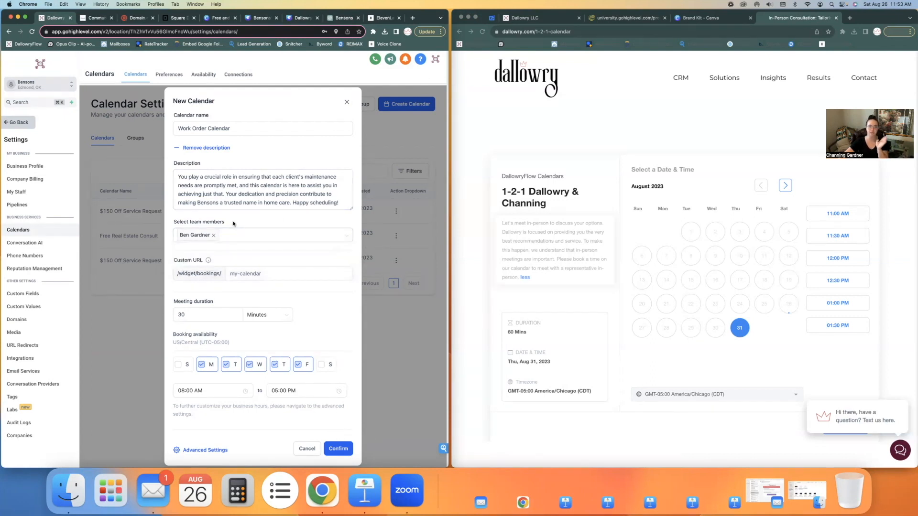
Step: Set the custom URL to work-orders and the meeting duration to 90 minutes
left_click(256, 273)
type("work")
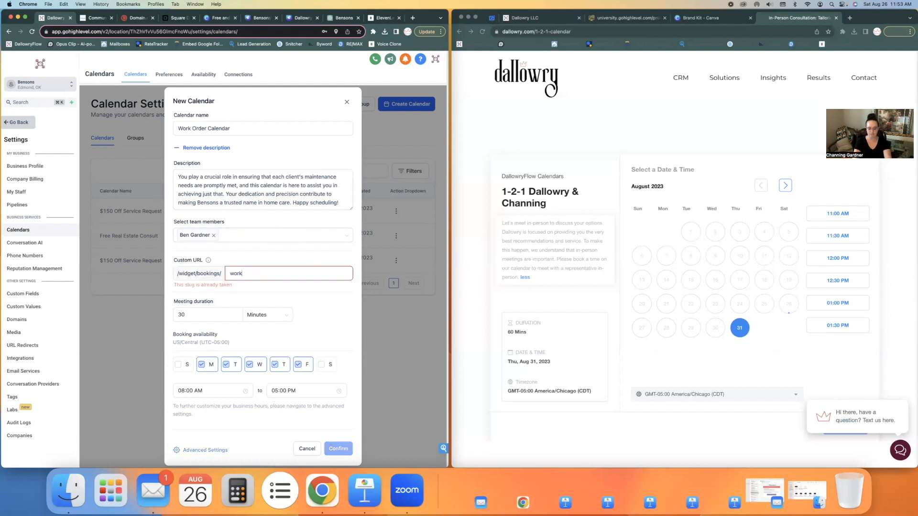
type("-orders")
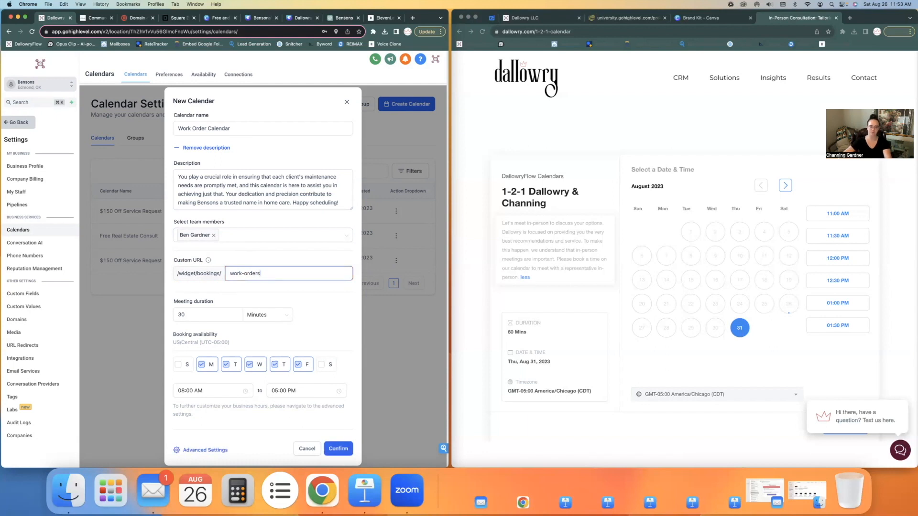
left_click_drag(219, 313, 173, 315)
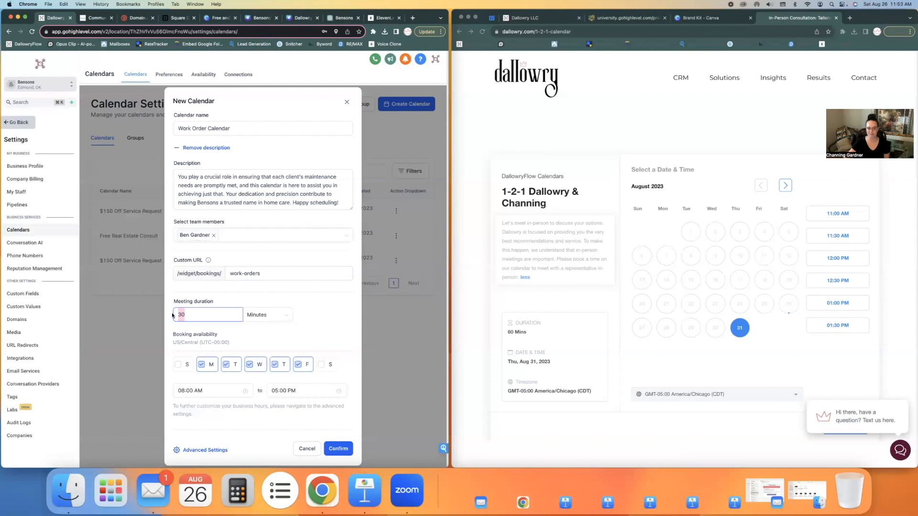
type("90")
scroll(251, 301, "down", 1)
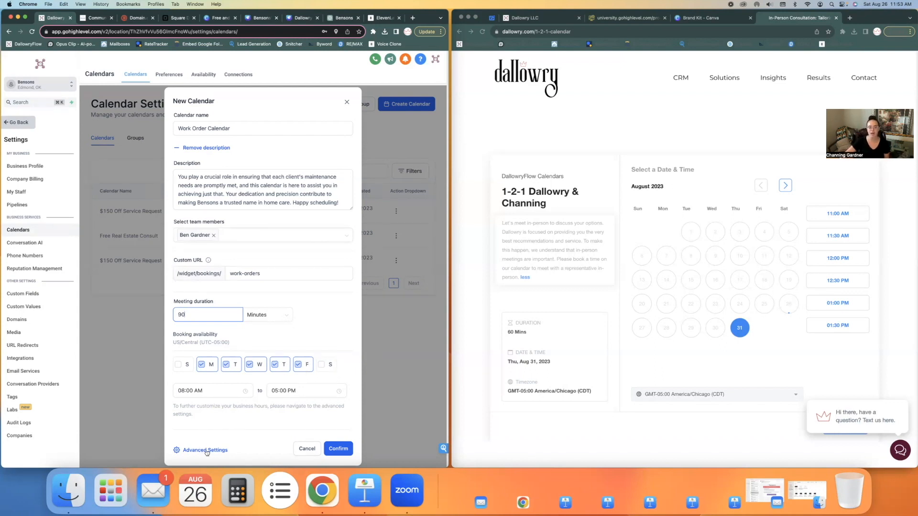
Step: In Advanced Settings, upload the green Bensons logo as the calendar logo
left_click(190, 451)
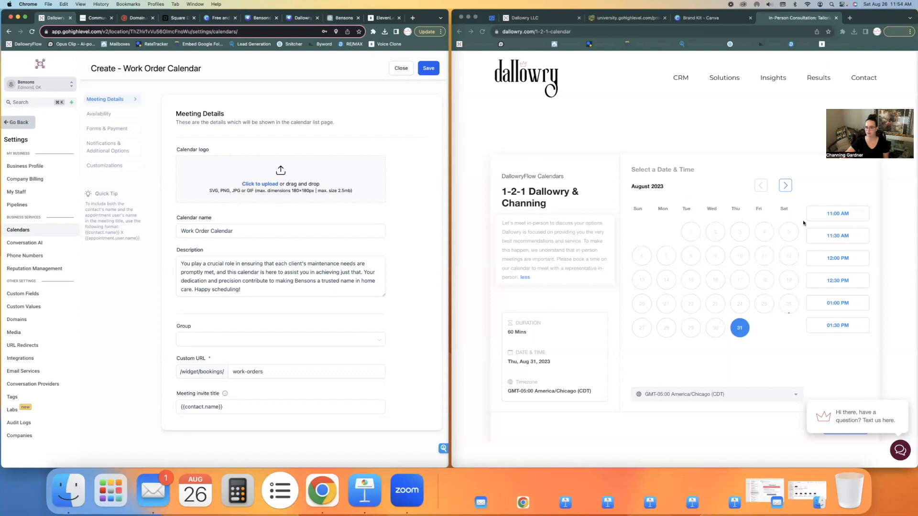
left_click(271, 183)
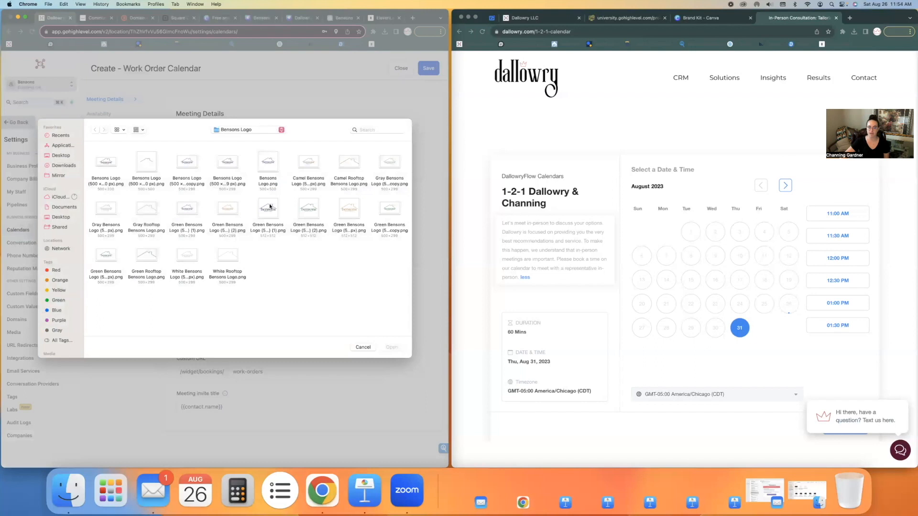
double_click(106, 163)
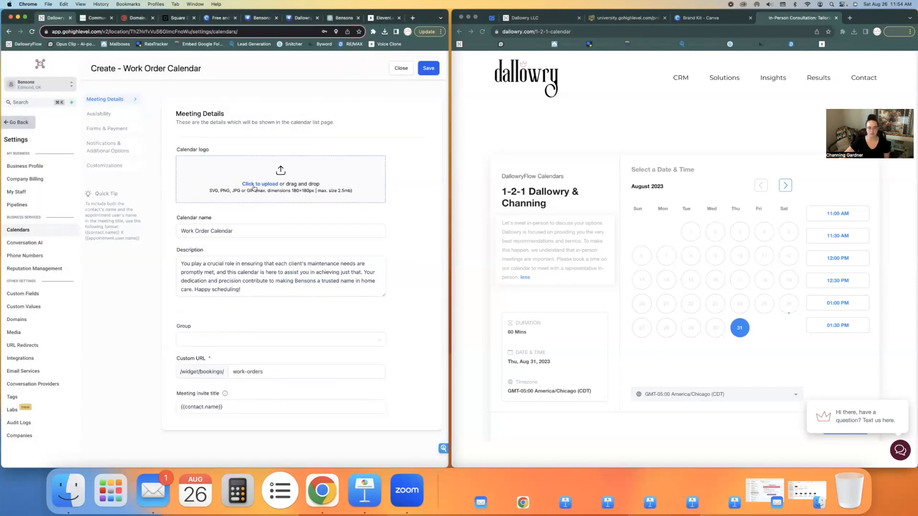
left_click(256, 186)
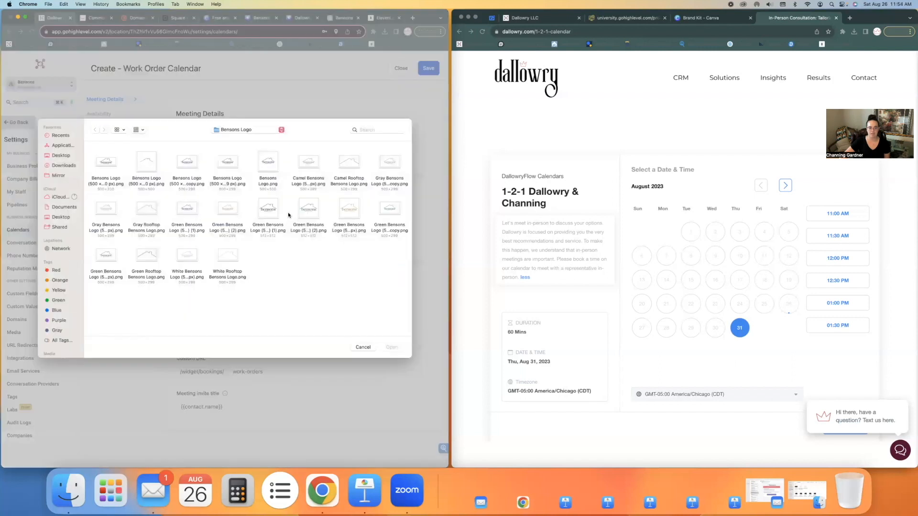
double_click(269, 208)
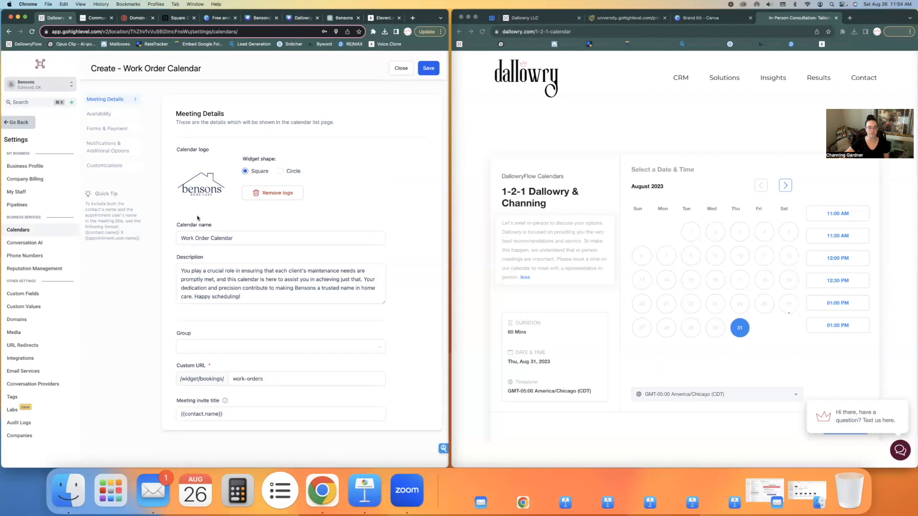
scroll(248, 328, "down", 2)
Step: Set the meeting invite title to '{{contact.name}} Work Order'
left_click(245, 323)
left_click(247, 299)
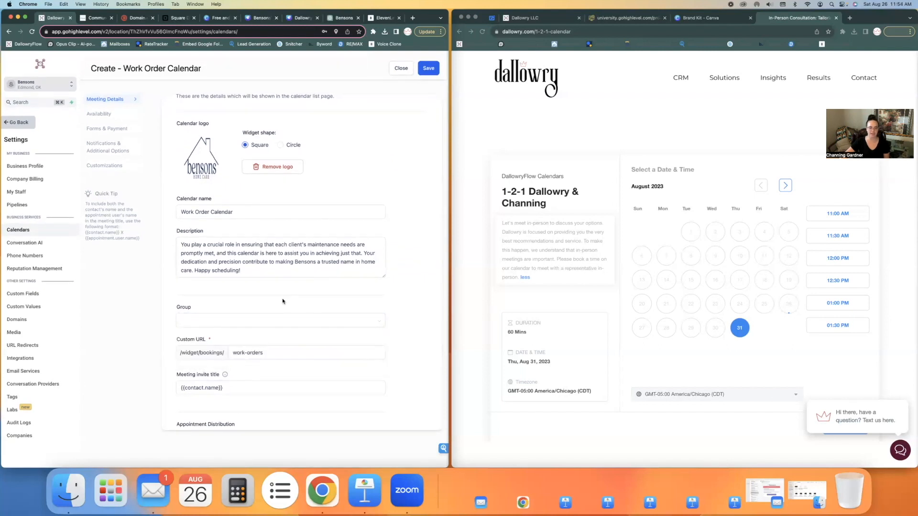
scroll(239, 263, "down", 6)
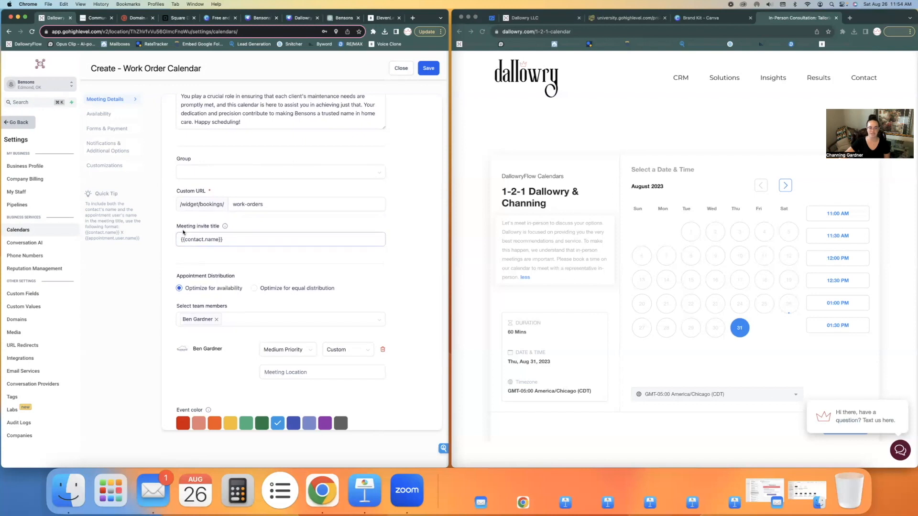
left_click(220, 241)
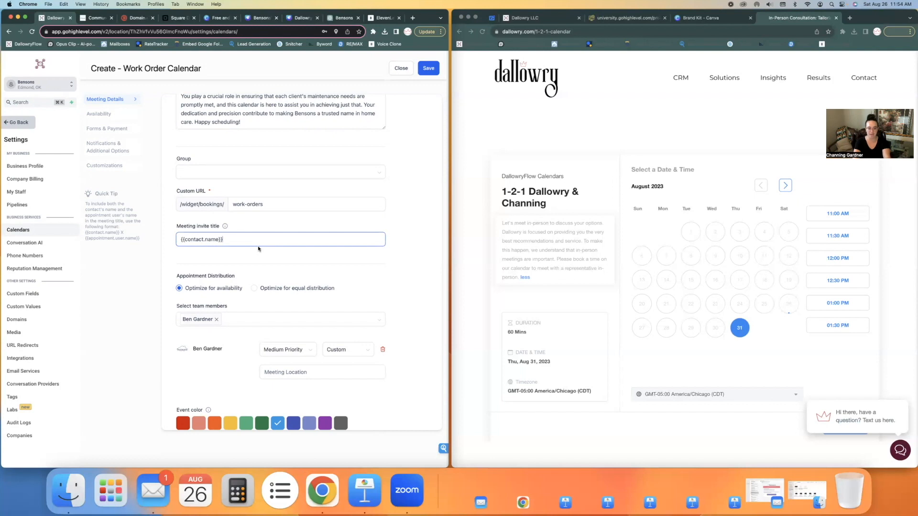
type("Work Order")
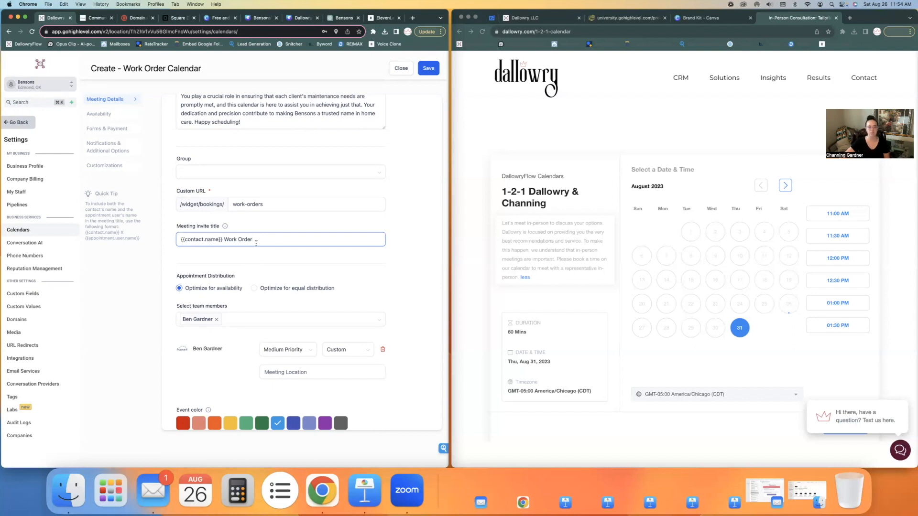
Step: Set the calendar's event colour to dark green
scroll(277, 273, "down", 1)
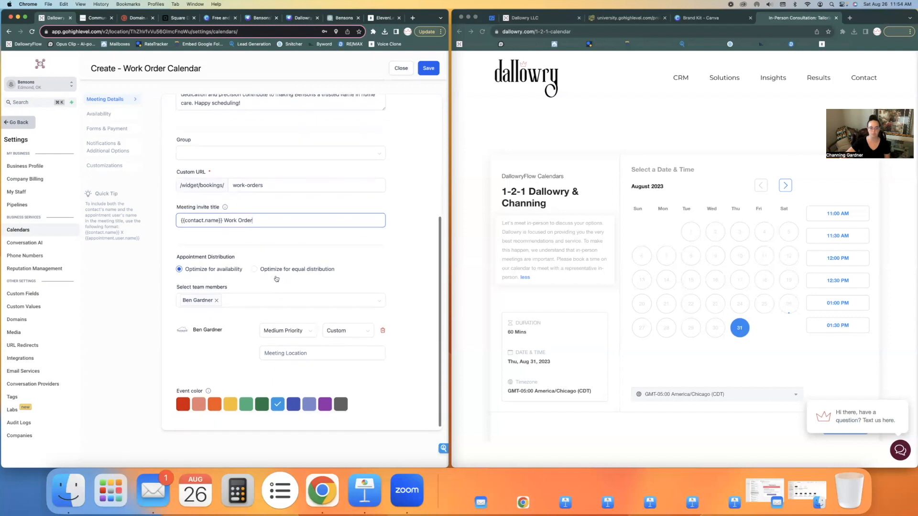
left_click(285, 350)
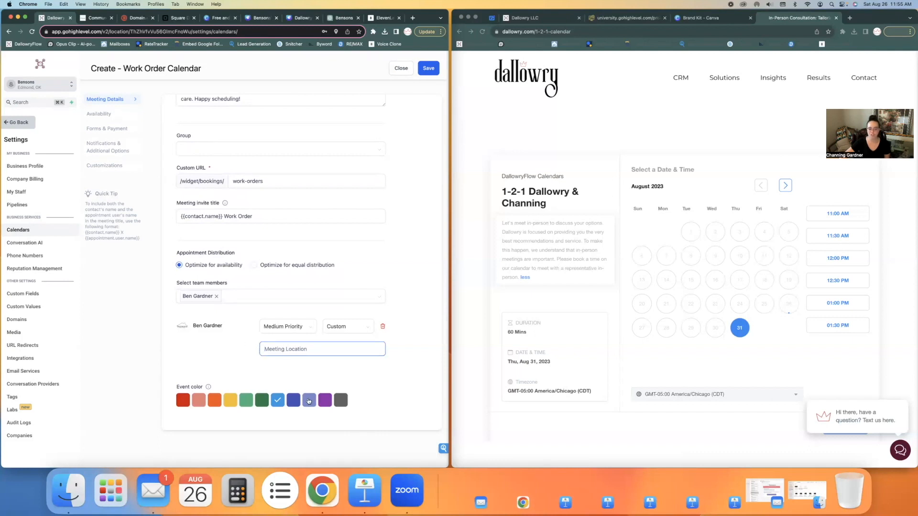
left_click(261, 401)
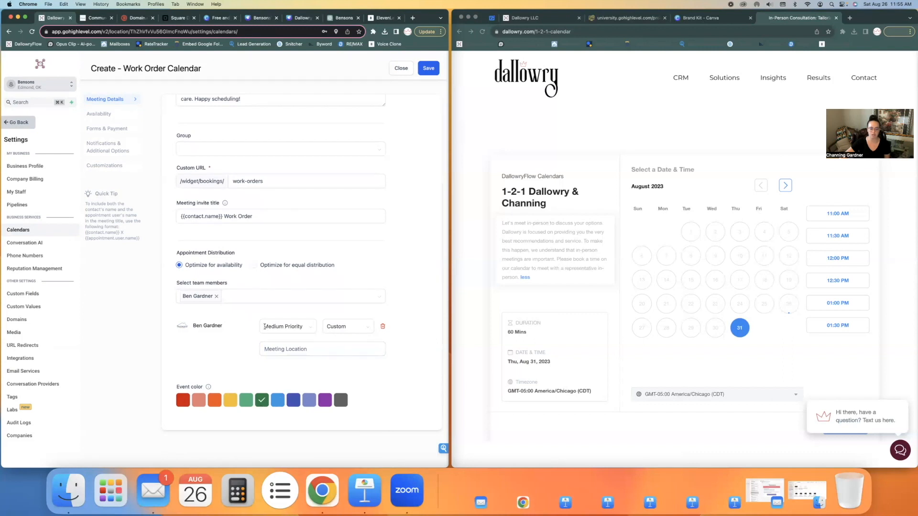
left_click(106, 116)
scroll(293, 251, "up", 5)
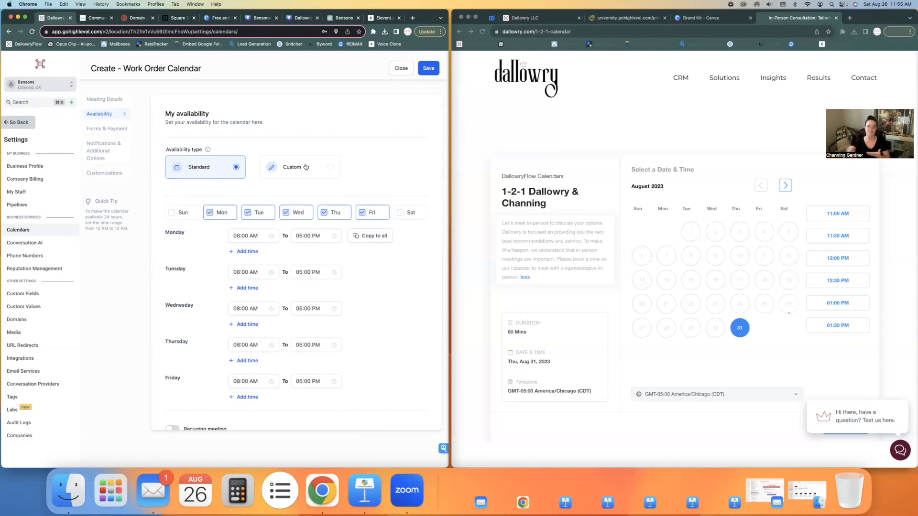
scroll(242, 296, "down", 3)
scroll(241, 297, "down", 4)
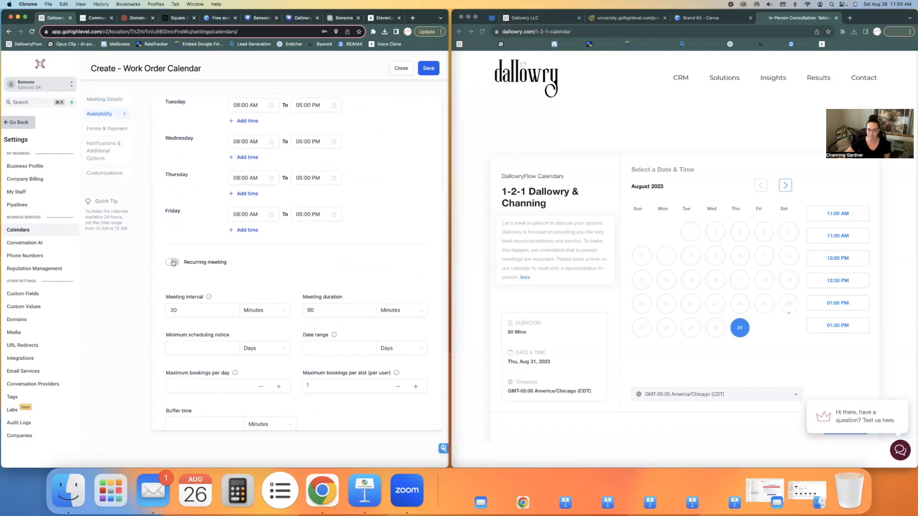
scroll(203, 265, "down", 1)
left_click(196, 271)
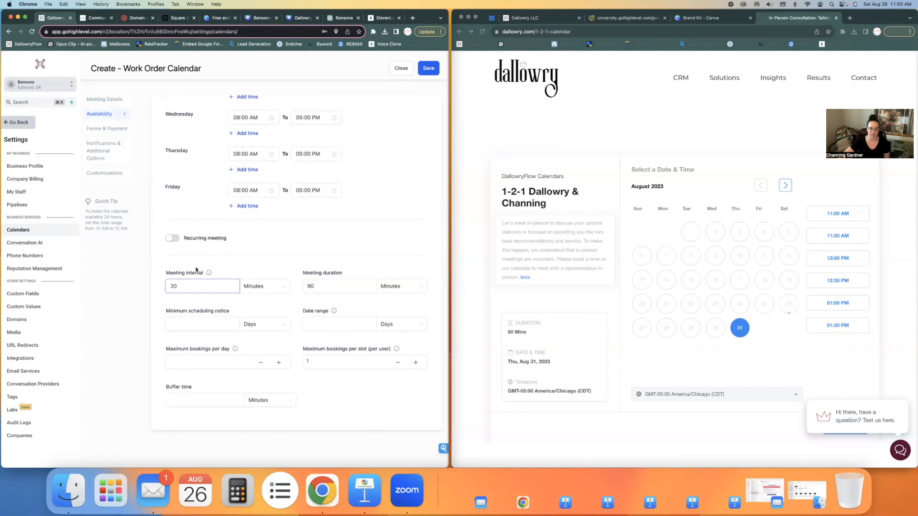
mouse_move(211, 273)
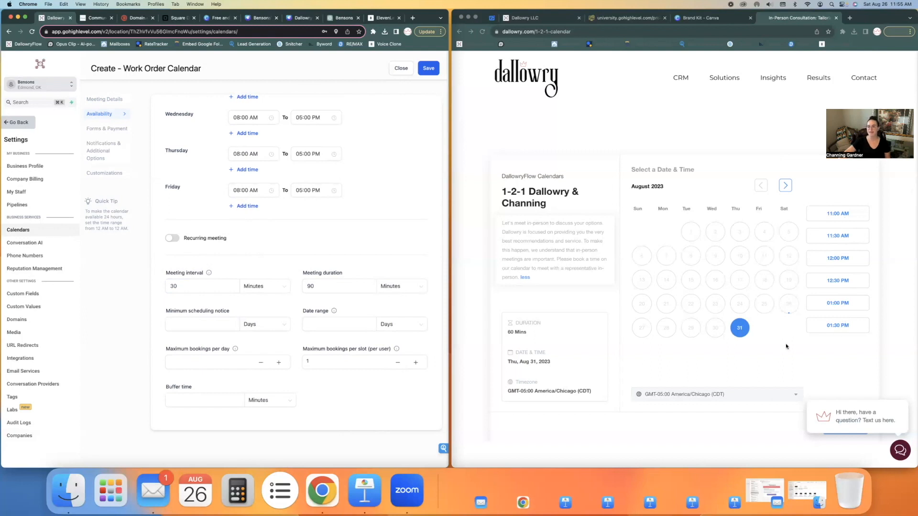
left_click(183, 287)
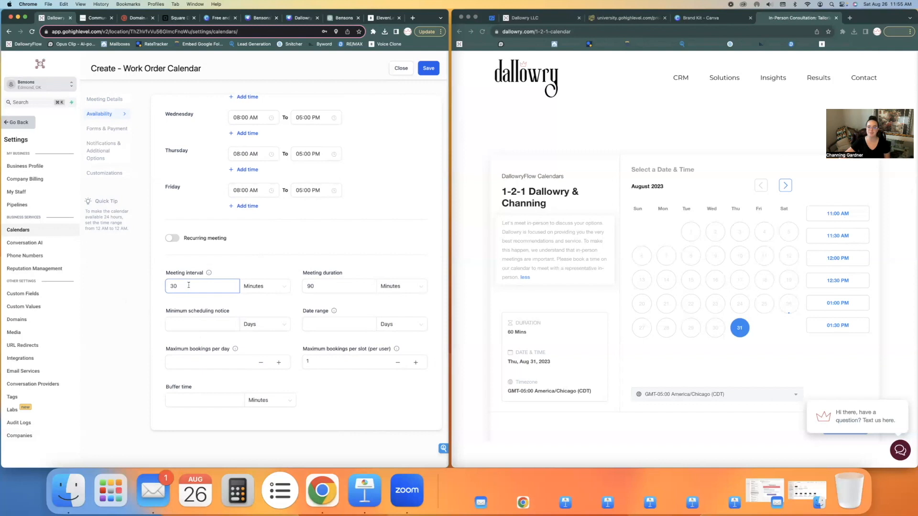
left_click(313, 286)
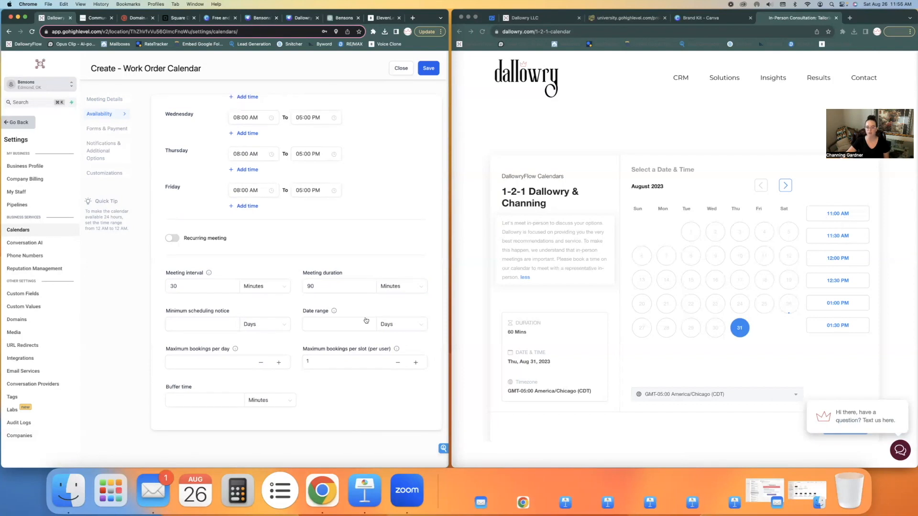
Step: Set minimum scheduling notice to 4 days and the booking date range to 30 days
left_click(202, 323)
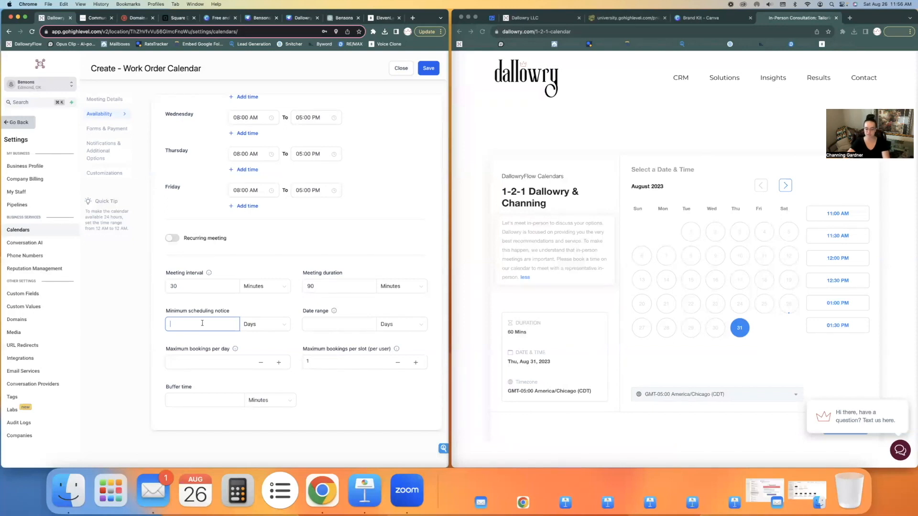
type("4")
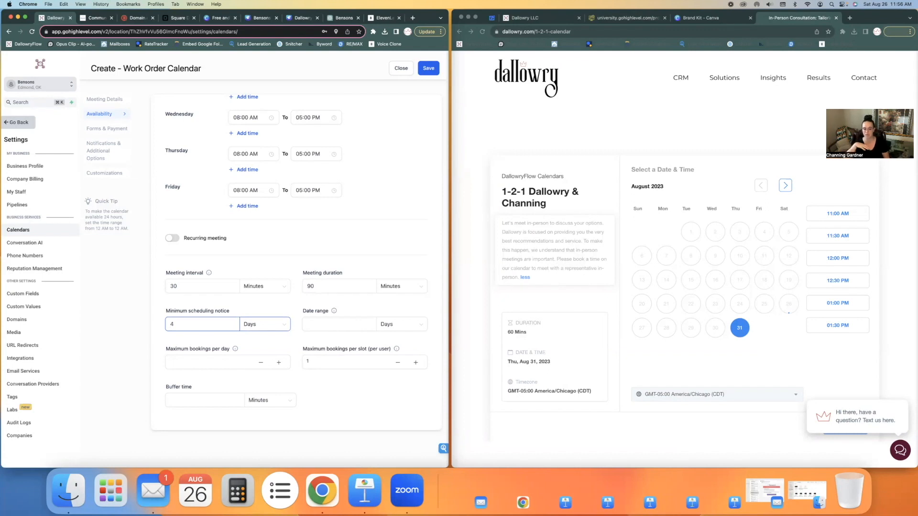
left_click(339, 325)
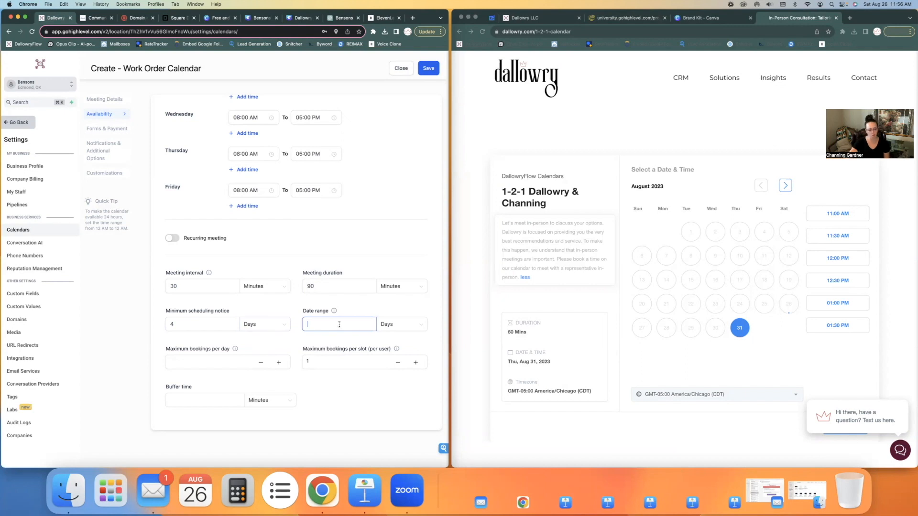
type("30")
left_click(298, 344)
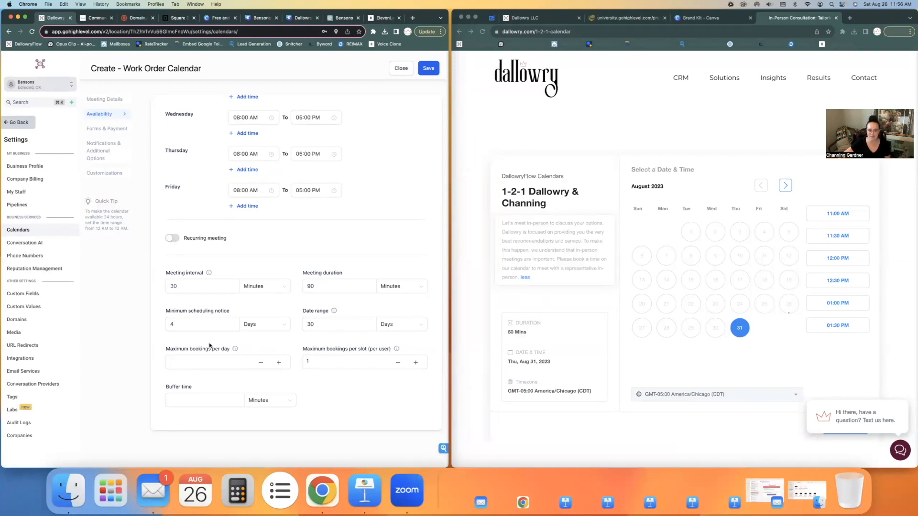
mouse_move(235, 349)
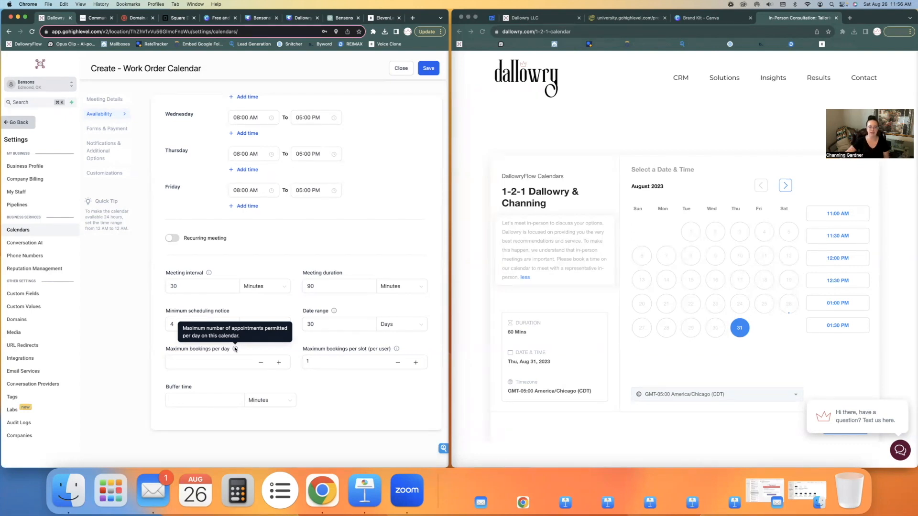
left_click(235, 349)
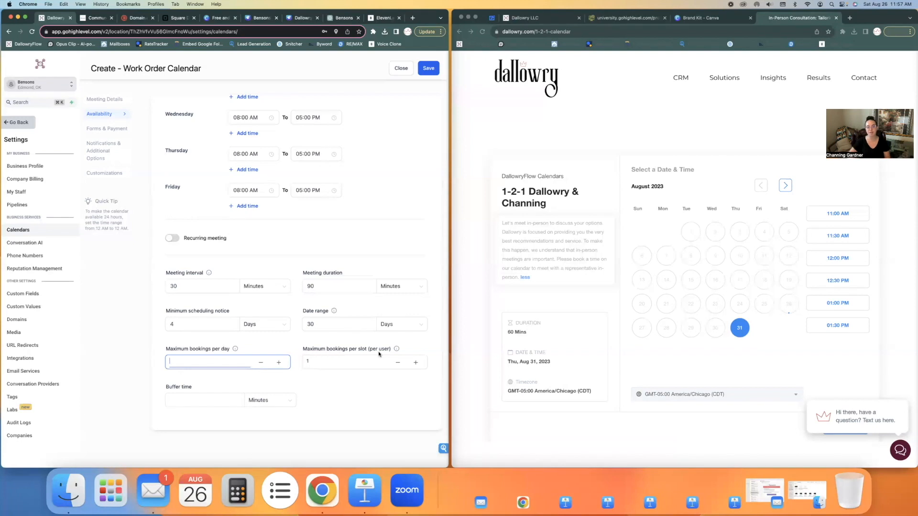
Step: Add a 20-minute buffer time between work order meetings
left_click(194, 400)
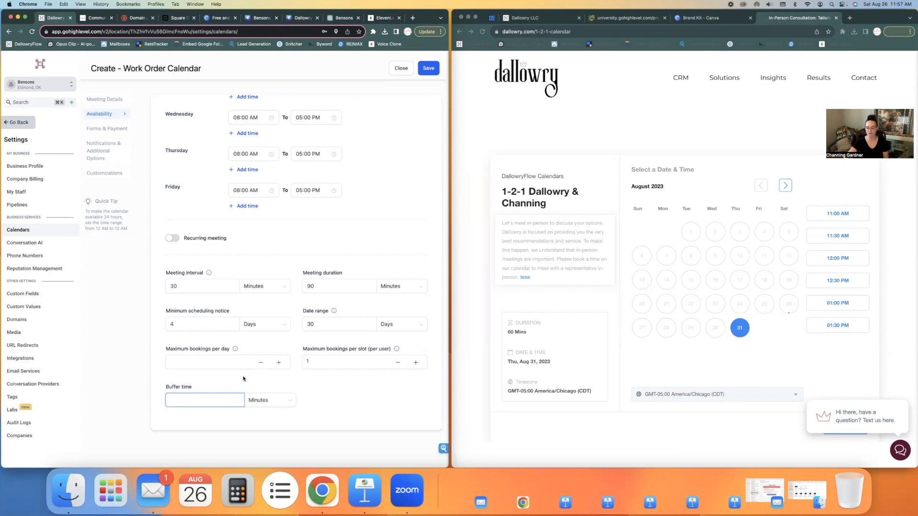
type("20")
left_click(299, 383)
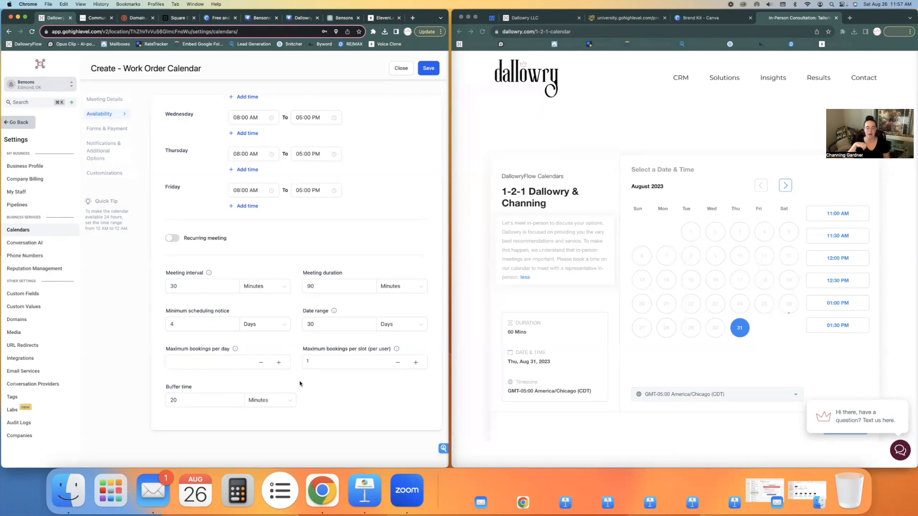
double_click(176, 399)
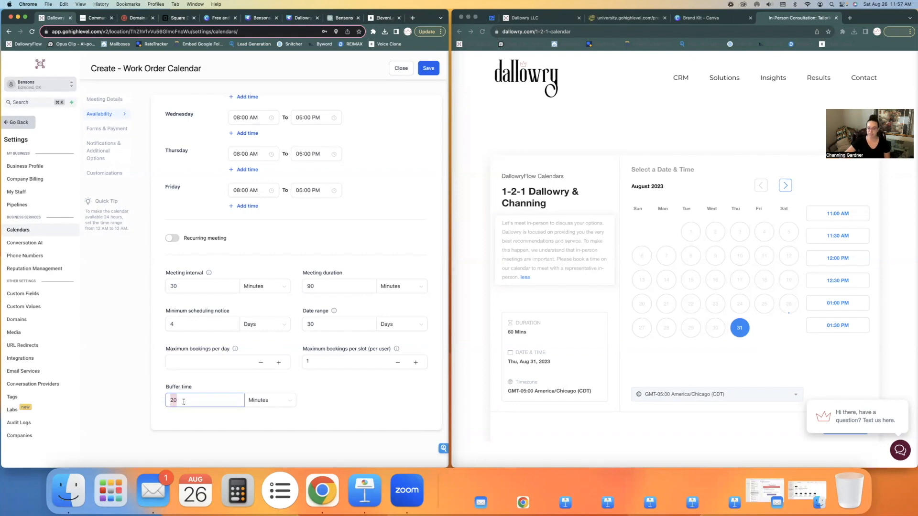
left_click(310, 286)
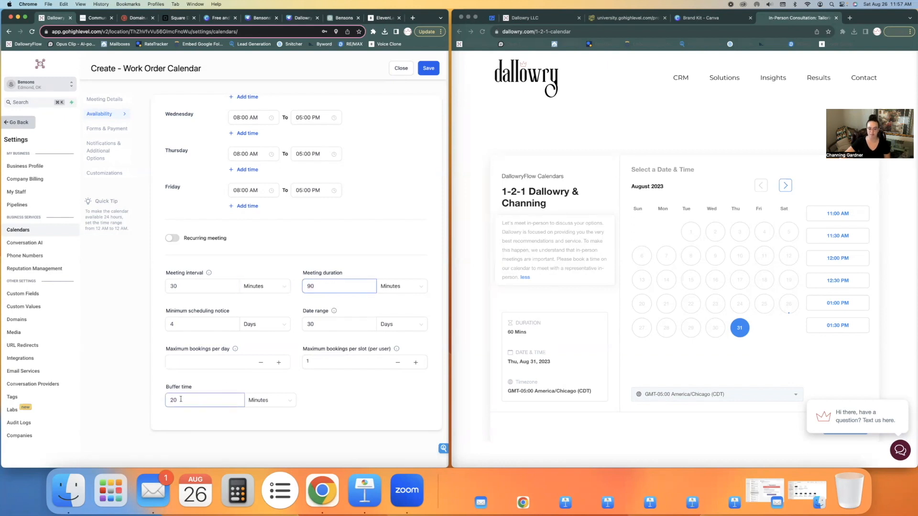
scroll(256, 365, "up", 2)
left_click(115, 130)
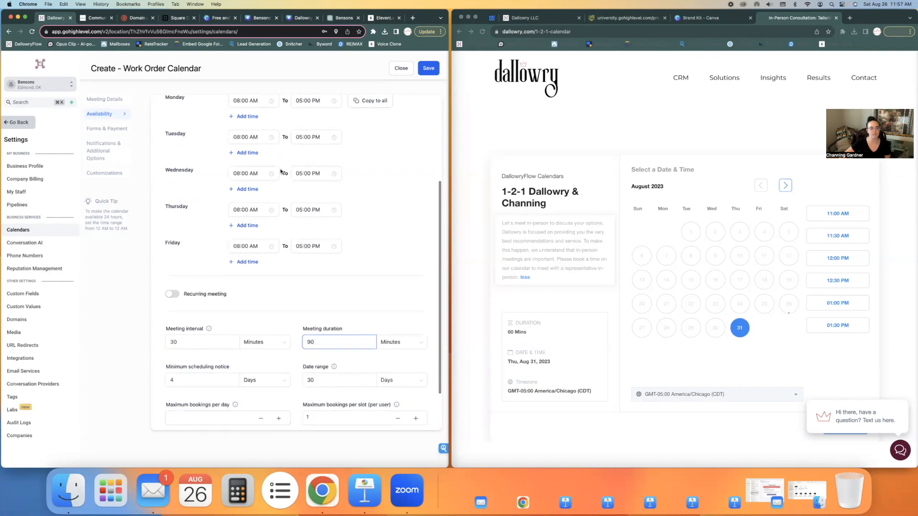
Step: Keep the Default contact form for bookings and pick the 11:00 AM Dallowry slot
left_click(245, 152)
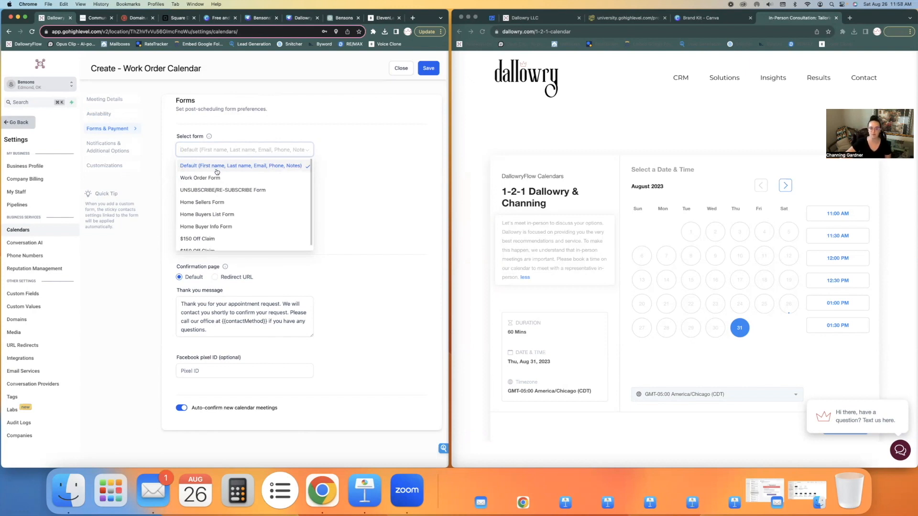
left_click(298, 167)
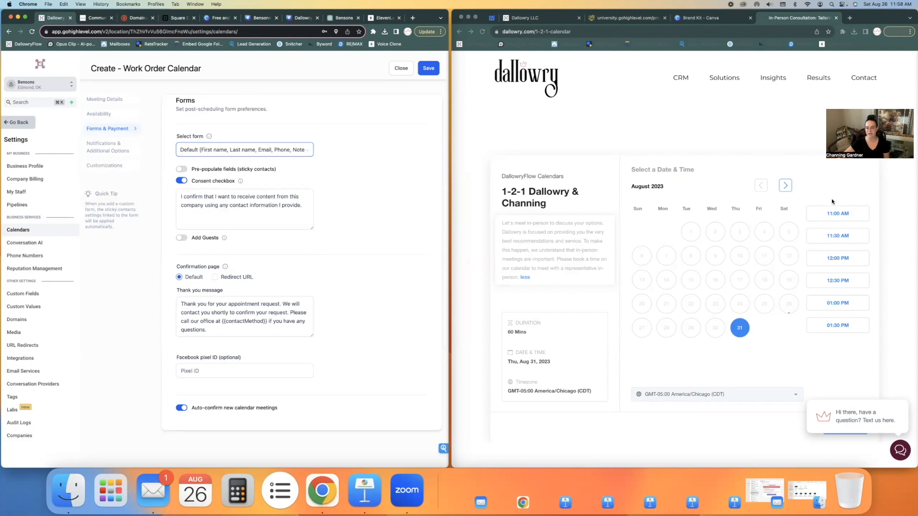
left_click(825, 214)
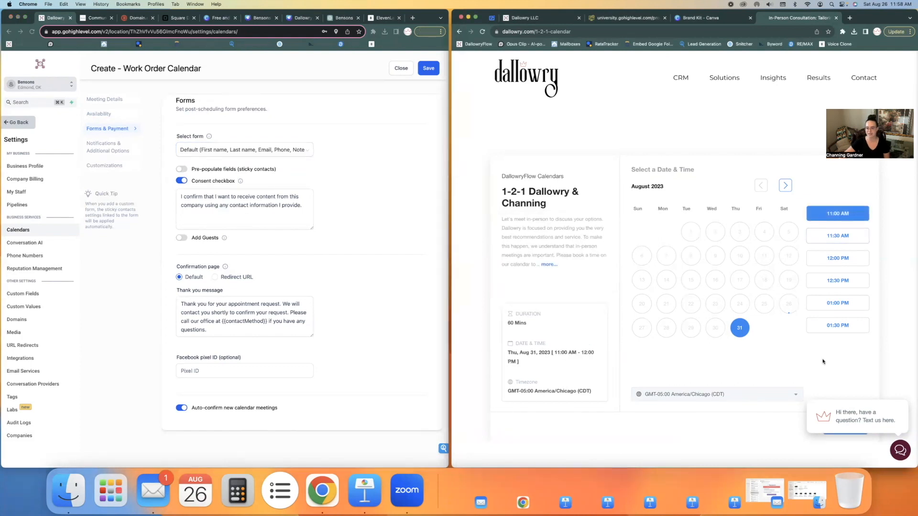
Step: Preview the live booking form and check the 'What can we help you with?' options
scroll(832, 368, "down", 2)
left_click(849, 375)
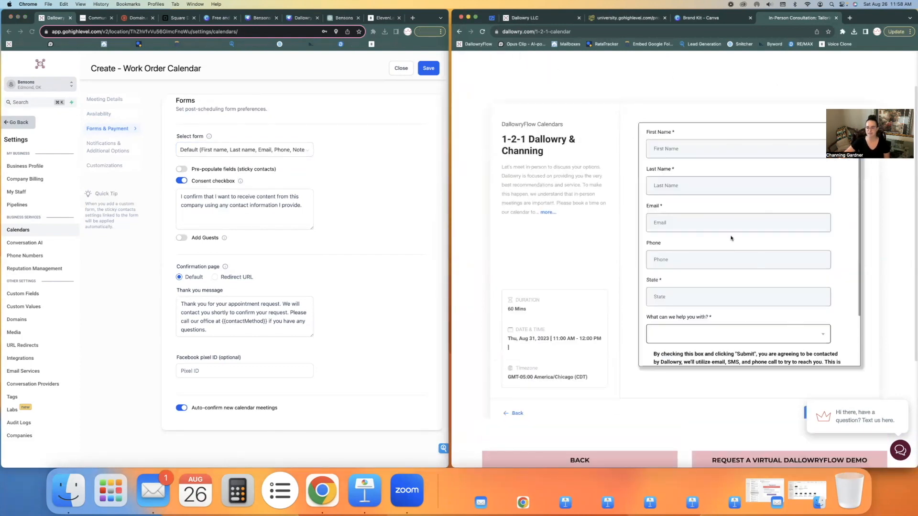
scroll(724, 258, "down", 3)
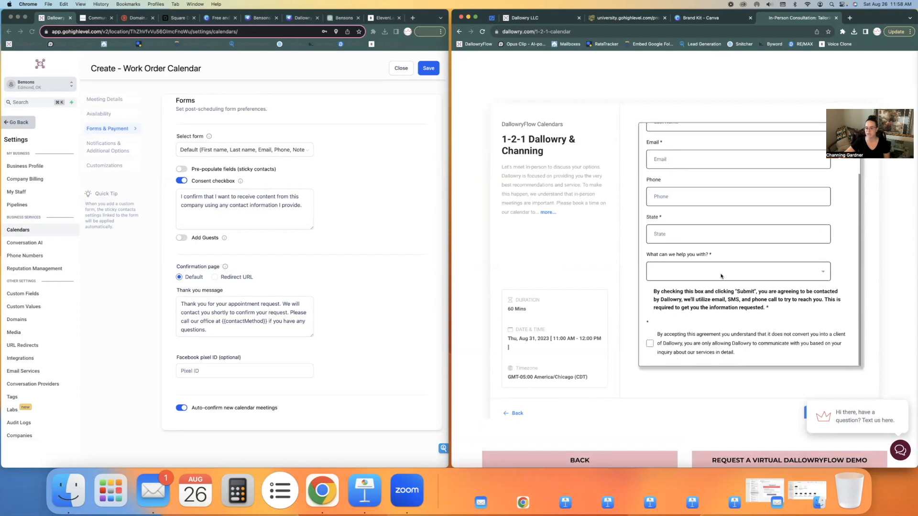
left_click(721, 275)
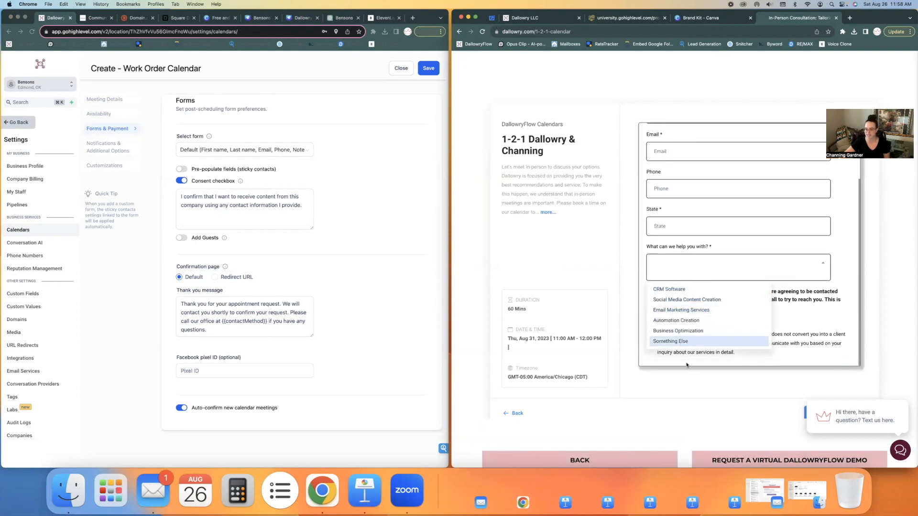
scroll(679, 287, "up", 3)
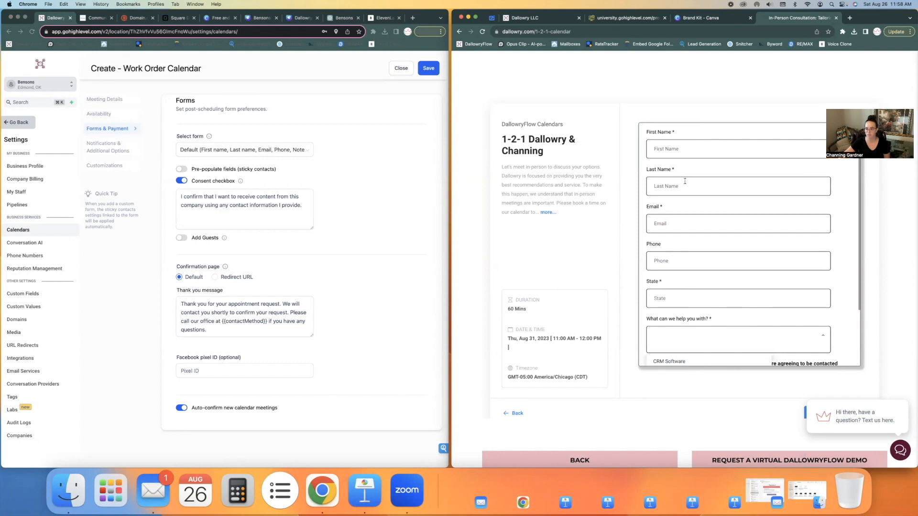
left_click(630, 177)
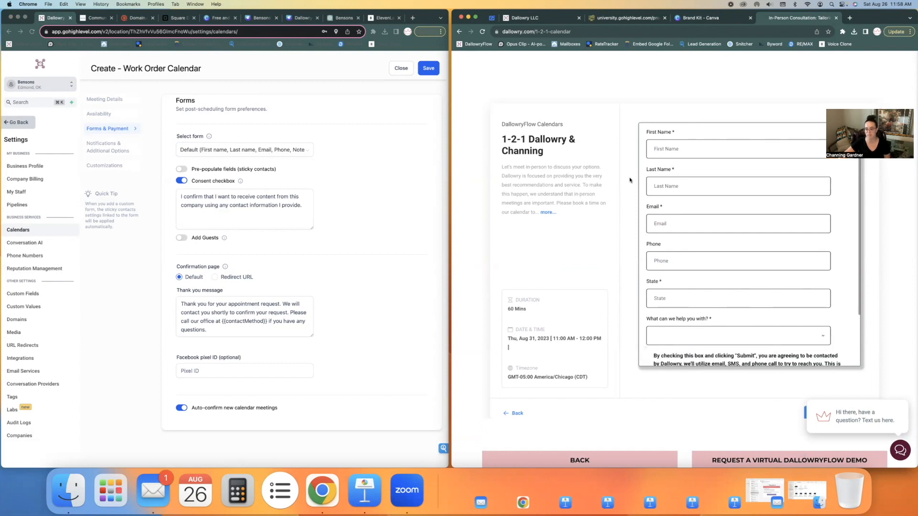
Step: Leave Pre-populate fields off and switch off the Consent checkbox in the calendar settings
left_click(317, 199)
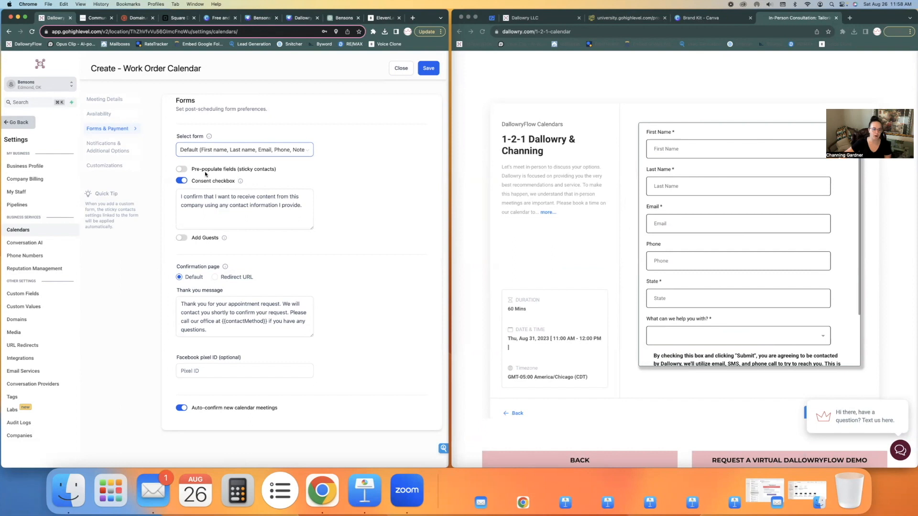
left_click(181, 169)
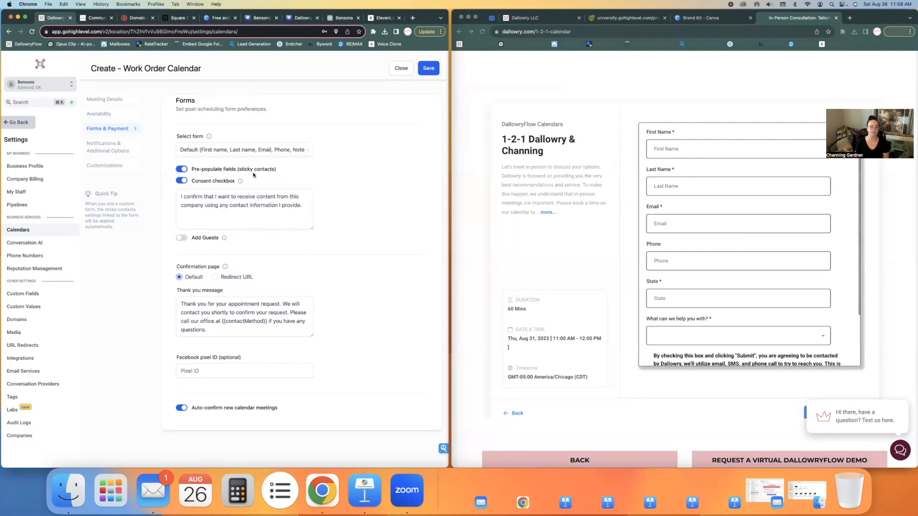
left_click(182, 169)
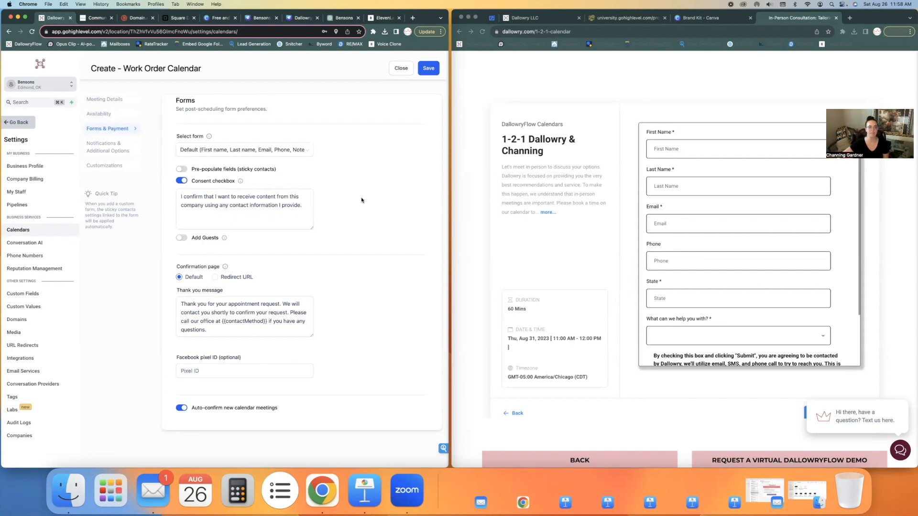
left_click(204, 195)
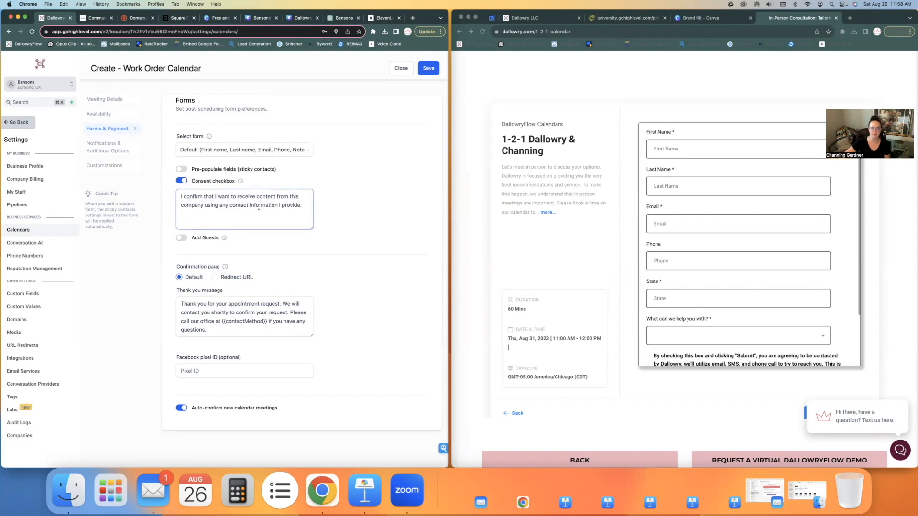
left_click(181, 181)
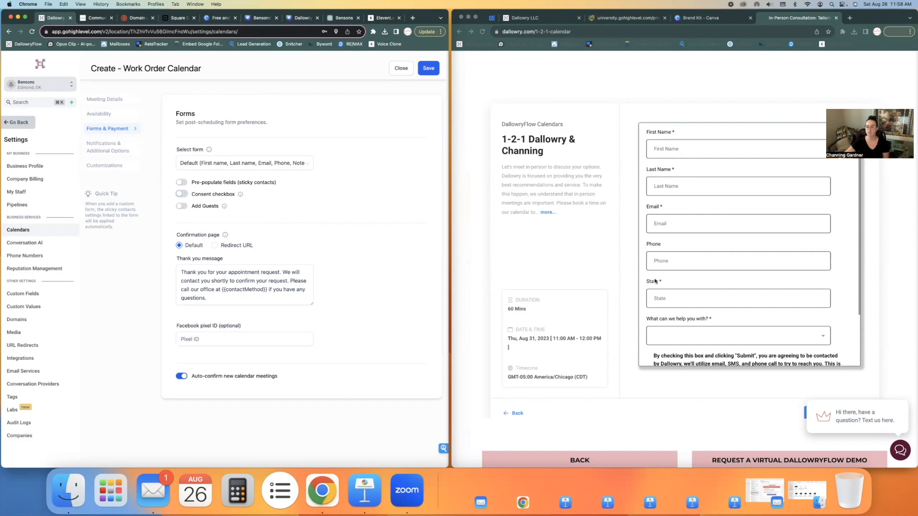
scroll(727, 284, "down", 3)
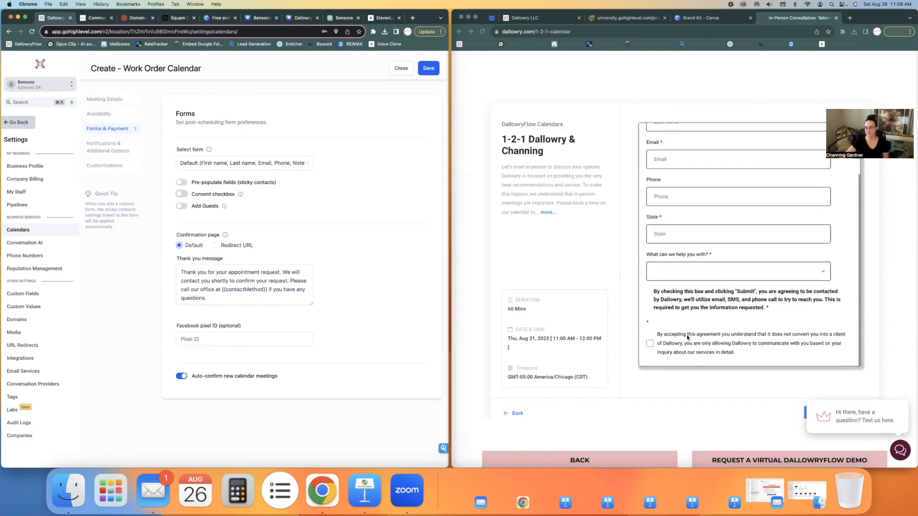
left_click_drag(751, 356, 655, 334)
left_click(259, 150)
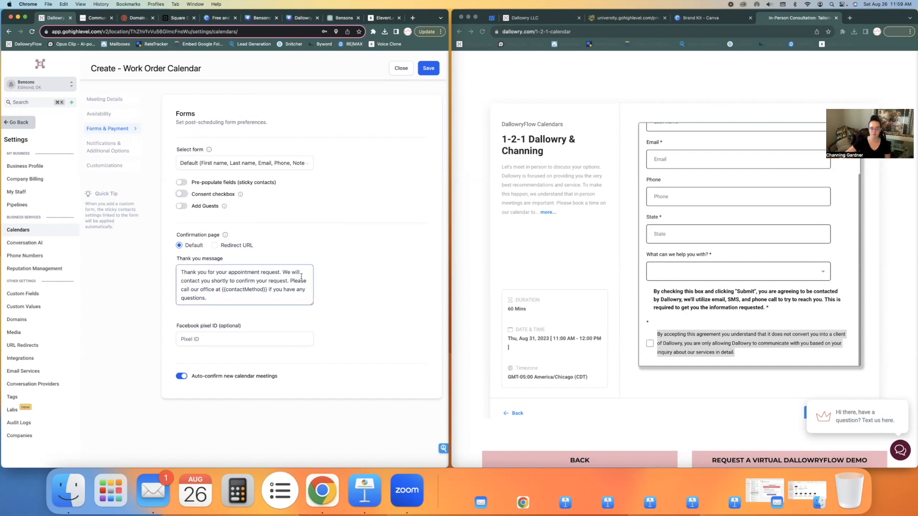
double_click(271, 271)
key("BackSpace")
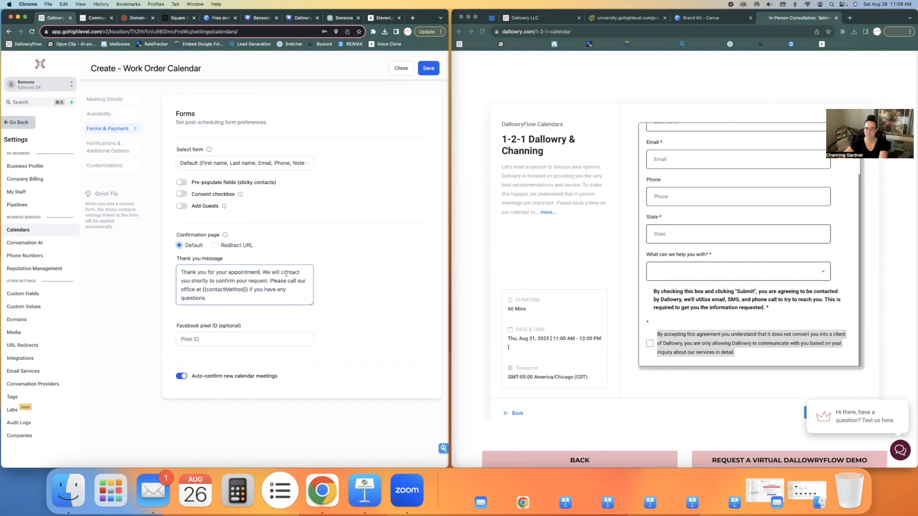
left_click_drag(225, 299, 167, 252)
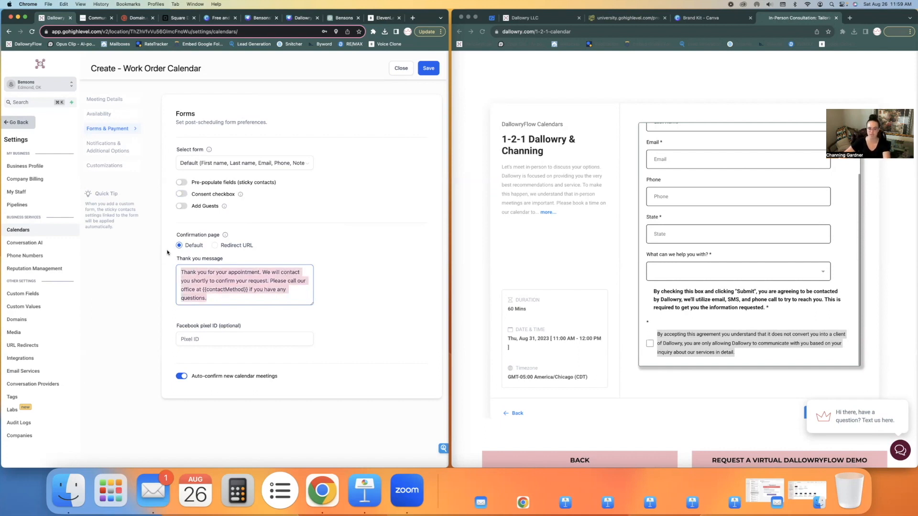
left_click(336, 20)
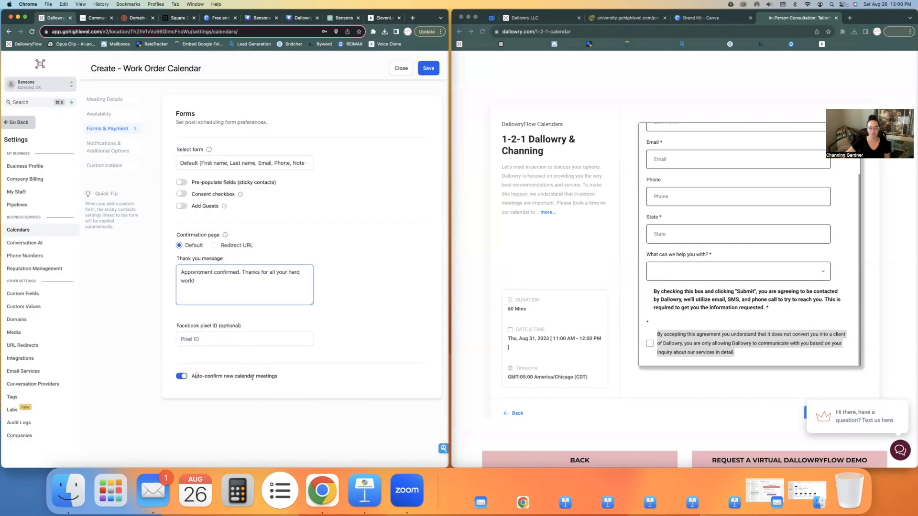
left_click_drag(193, 377, 301, 379)
left_click(270, 369)
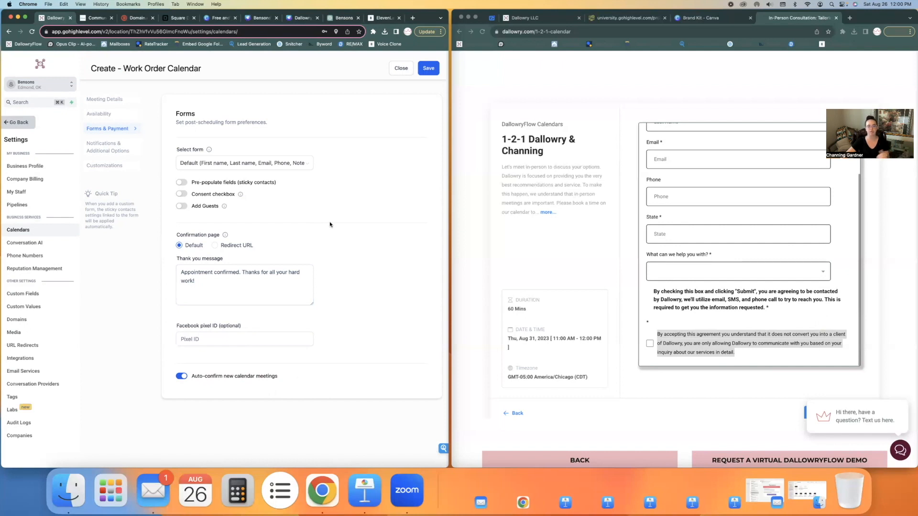
Step: Enable notifications to Contact and Assigned user, Google calendar invites, and assigning contacts to team members
left_click(113, 149)
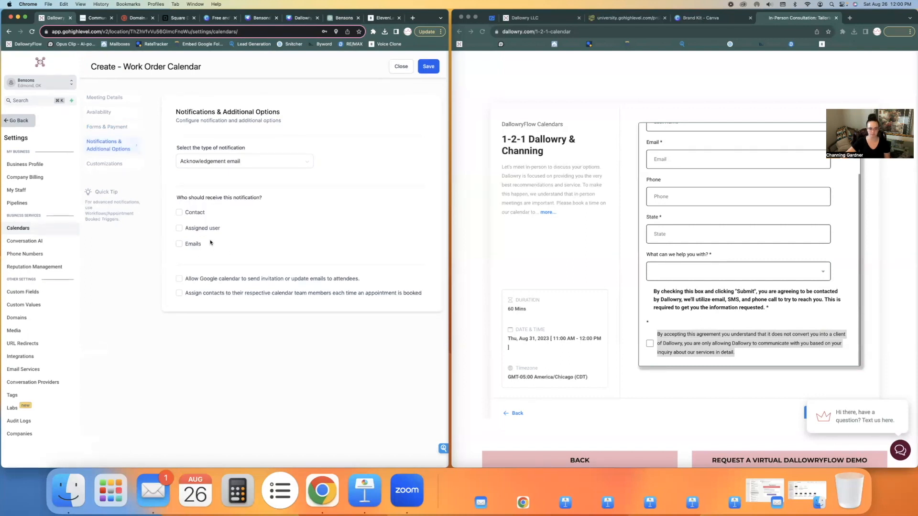
left_click(179, 214)
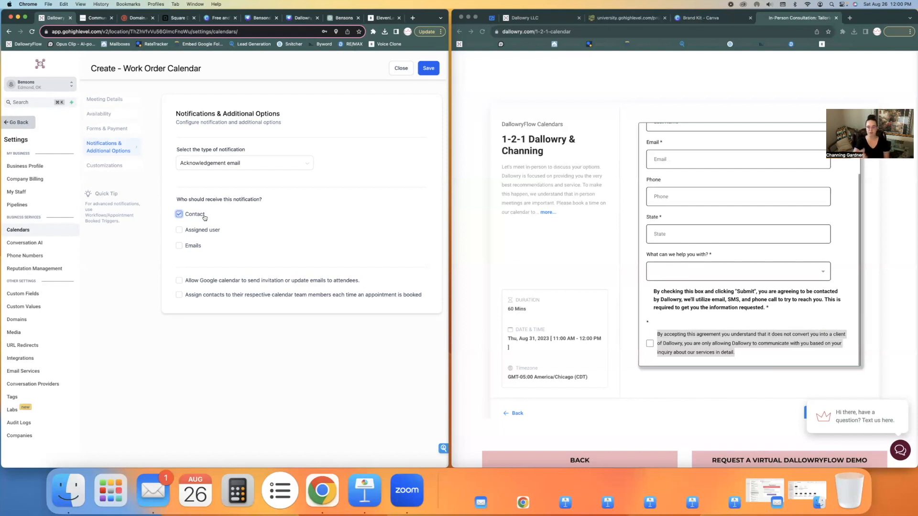
left_click(178, 231)
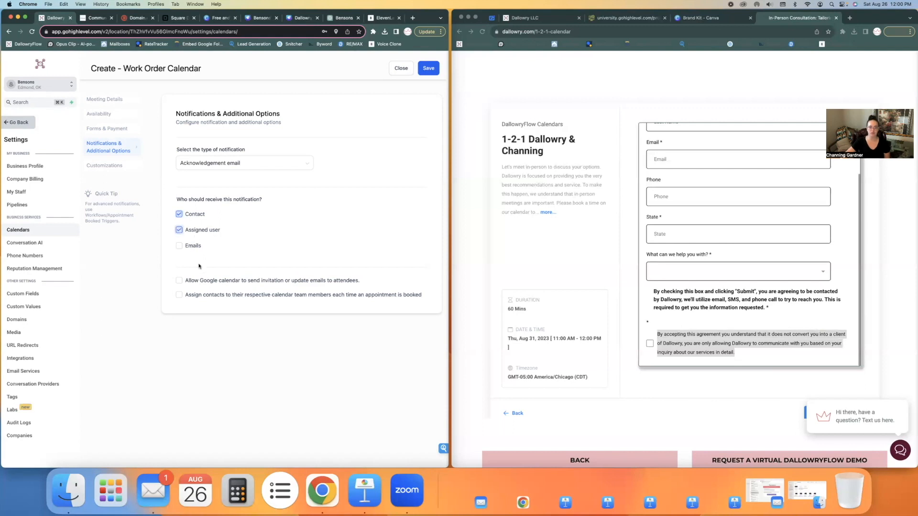
left_click(179, 281)
left_click(179, 295)
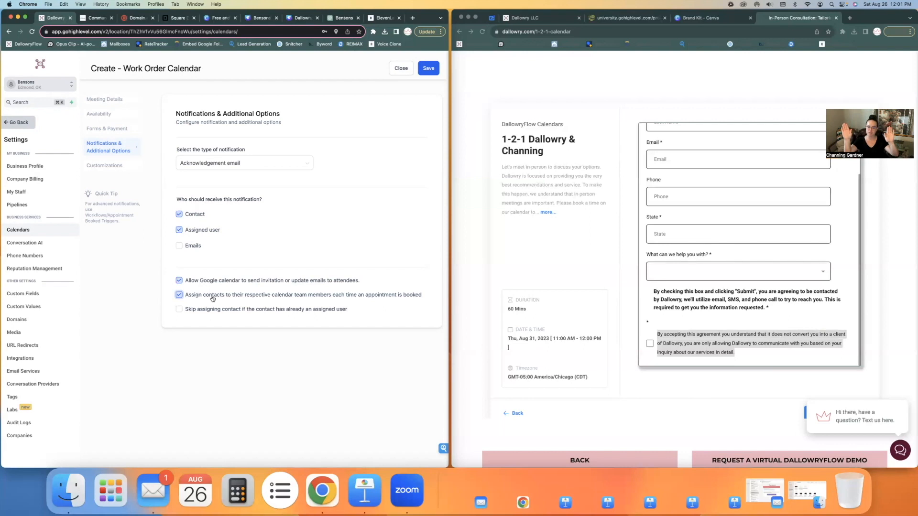
Step: In Customizations, keep staff selection off, disable Allow reschedule meeting, and save the Work Order Calendar
left_click(104, 166)
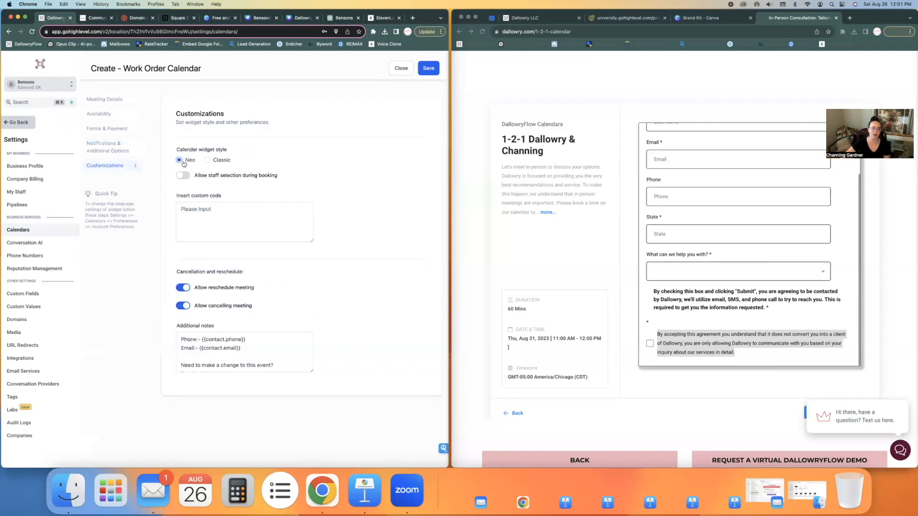
scroll(705, 297, "up", 5)
scroll(705, 296, "down", 2)
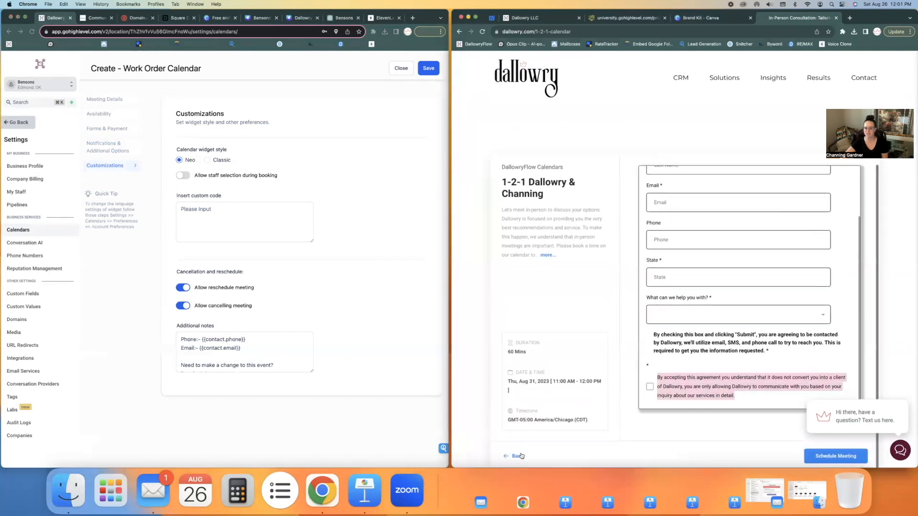
left_click(513, 456)
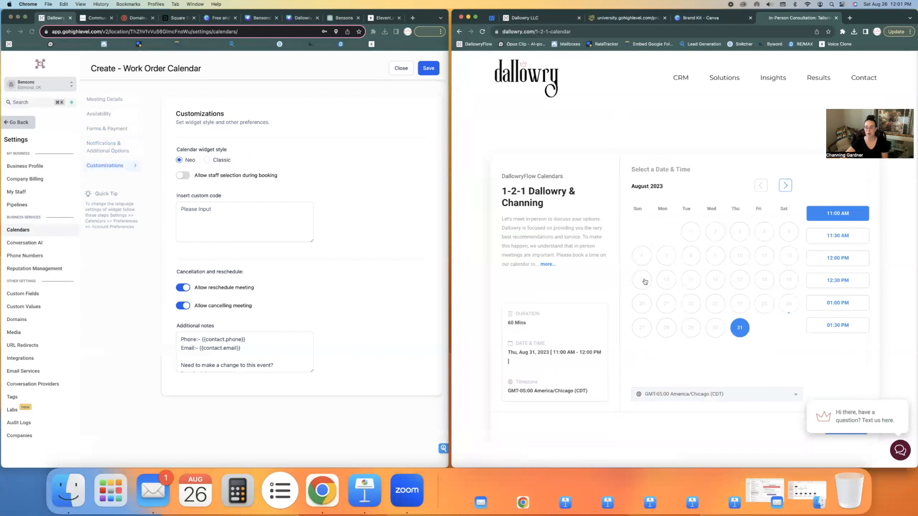
left_click(195, 176)
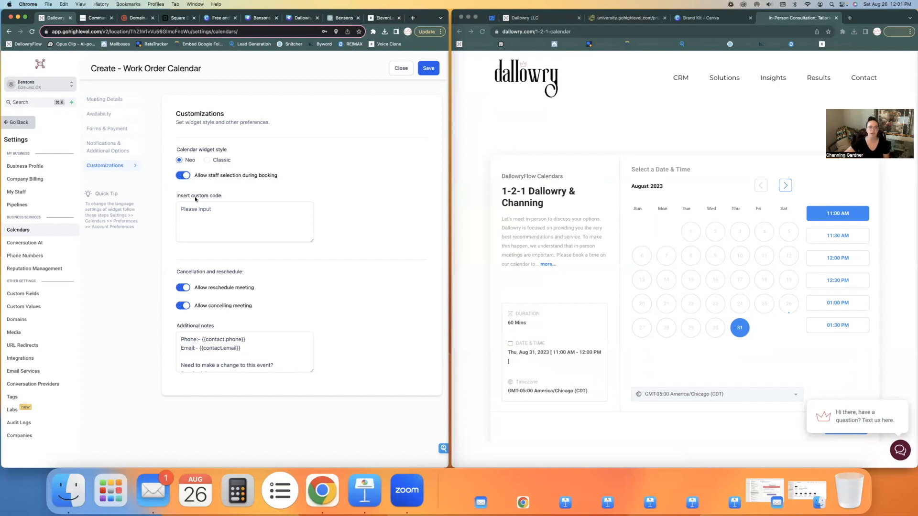
left_click(183, 176)
left_click(183, 288)
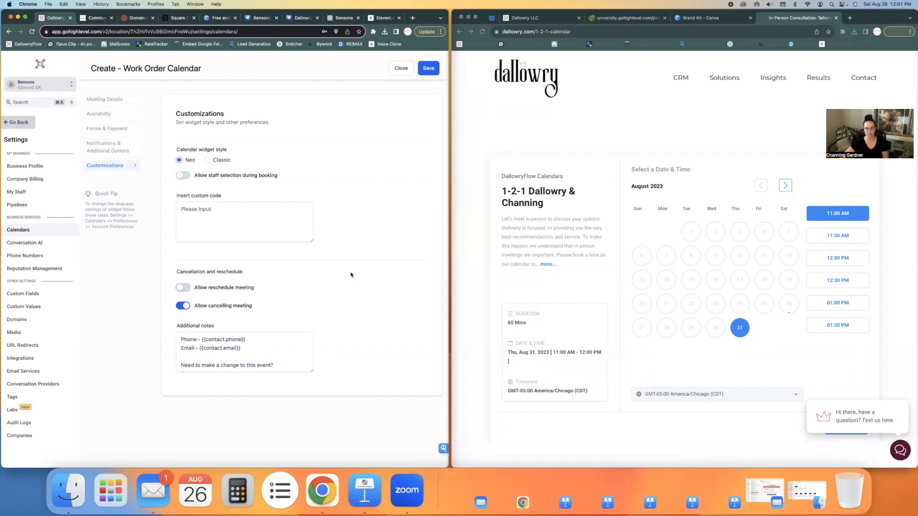
left_click(425, 70)
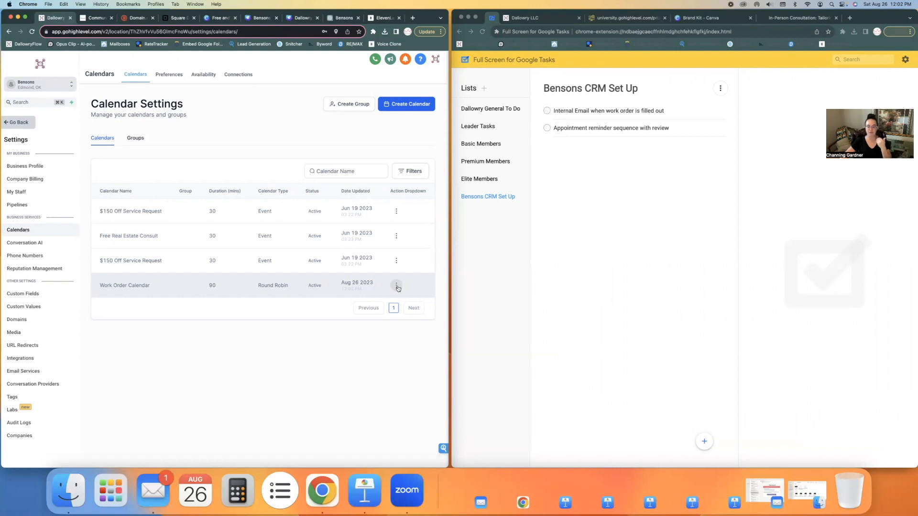
Step: Duplicate the Work Order Calendar and replace the copy's logo with the green Bensons logo
left_click(396, 286)
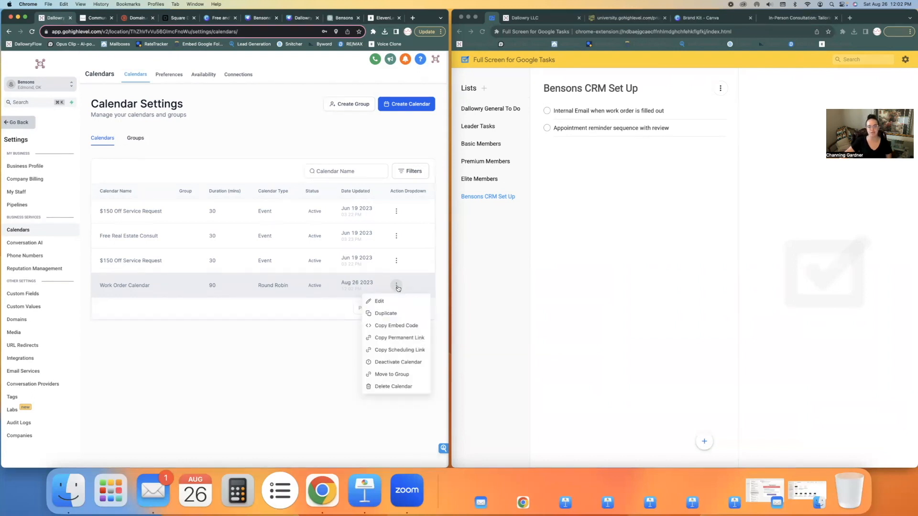
left_click(395, 314)
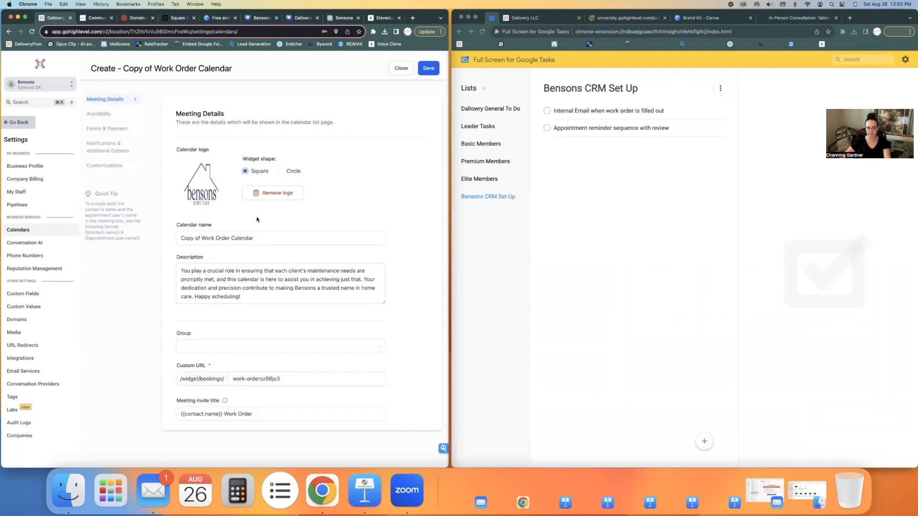
left_click(268, 195)
left_click(322, 187)
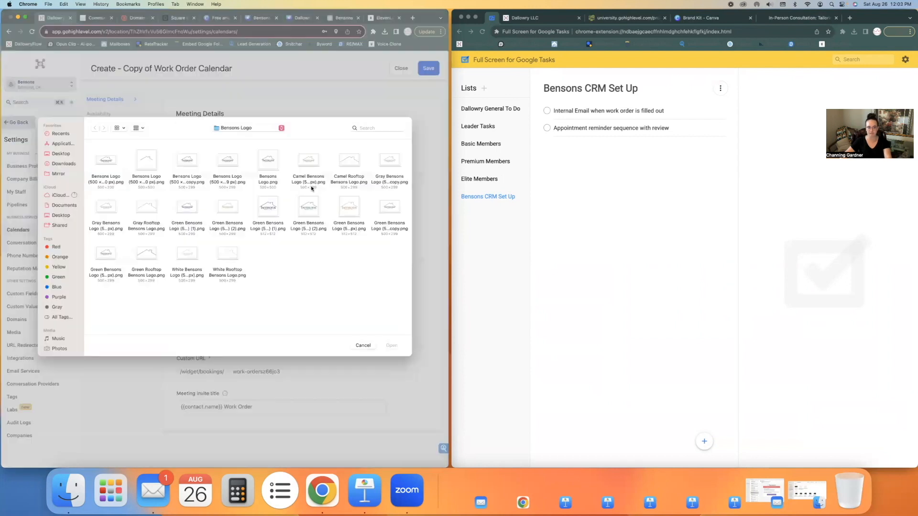
double_click(274, 208)
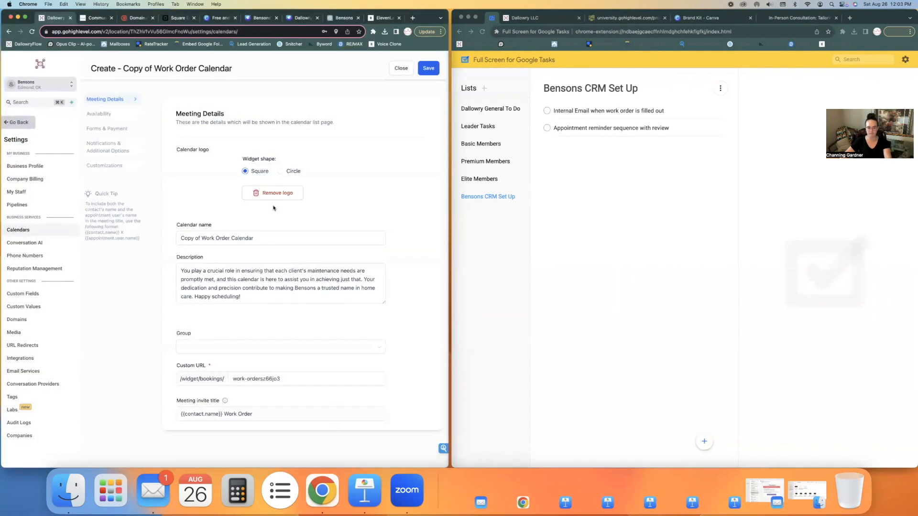
Step: Rename the copy to 'OKC Work Order Calendar'
scroll(240, 209, "down", 1)
left_click_drag(203, 196, 147, 200)
key("BackSpace")
type("OKC Work Order Calendar")
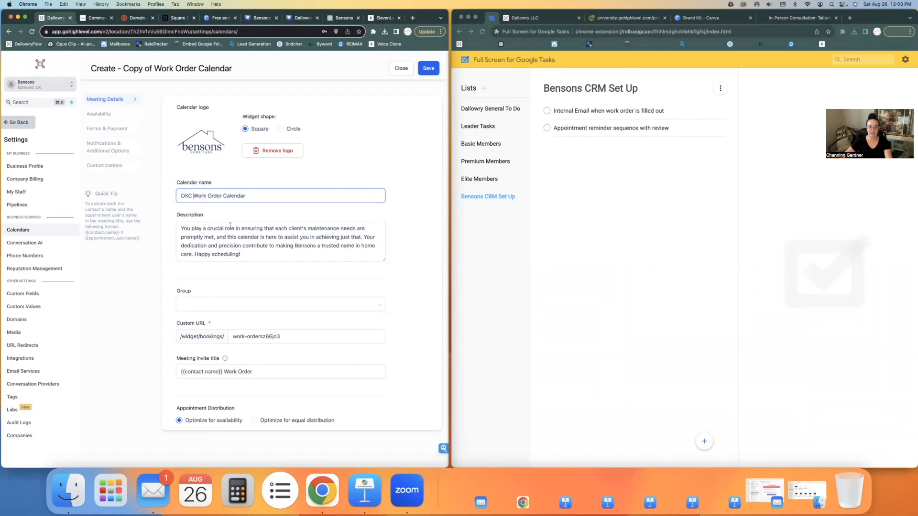
Step: Set the custom booking URL slug to okc-work-orders
scroll(275, 313, "down", 3)
left_click(264, 274)
left_click_drag(264, 275, 290, 276)
key("BackSpace")
key("BackSpace")
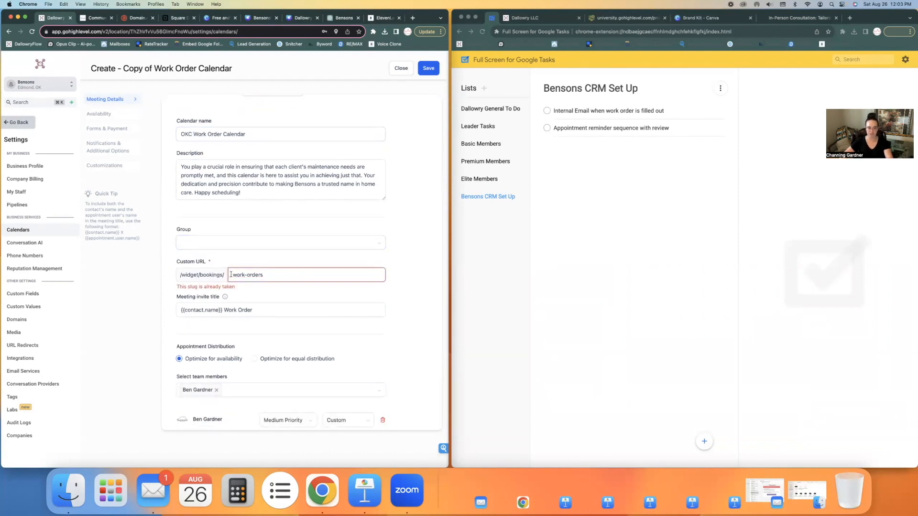
scroll(231, 274, "down", 1)
left_click(231, 274)
type("okc-")
Step: Prefix the meeting invite title with 'OKC'
left_click(261, 306)
key("alt+Left")
key("alt+Left")
type("OKC")
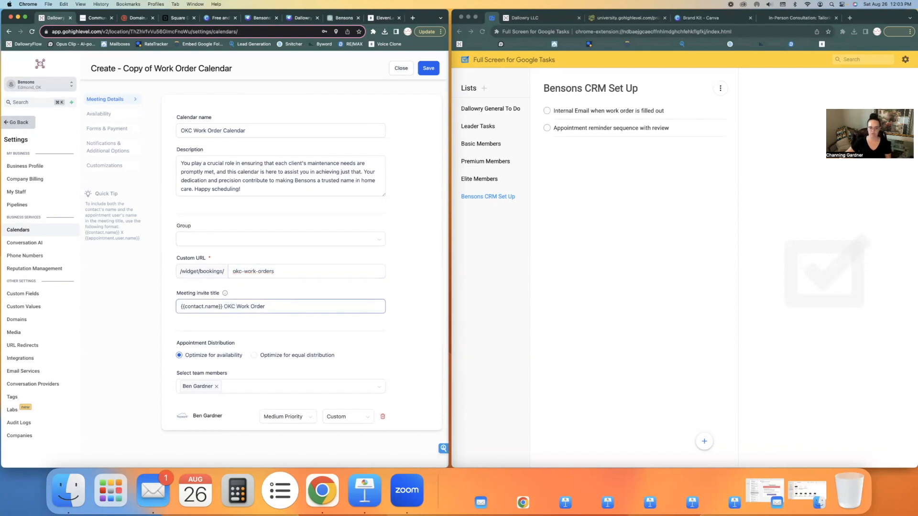
scroll(270, 308, "down", 4)
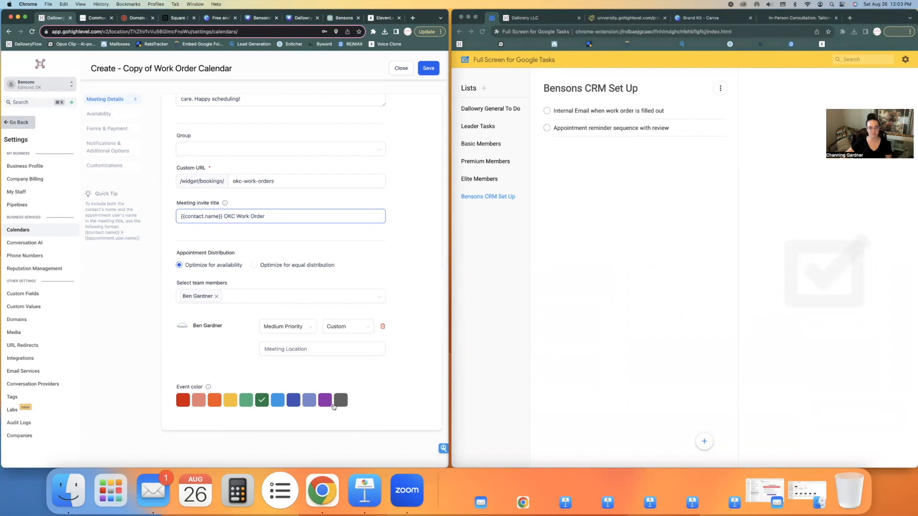
Step: Remove Monday, Tuesday and Friday from the OKC calendar's available days
left_click(104, 115)
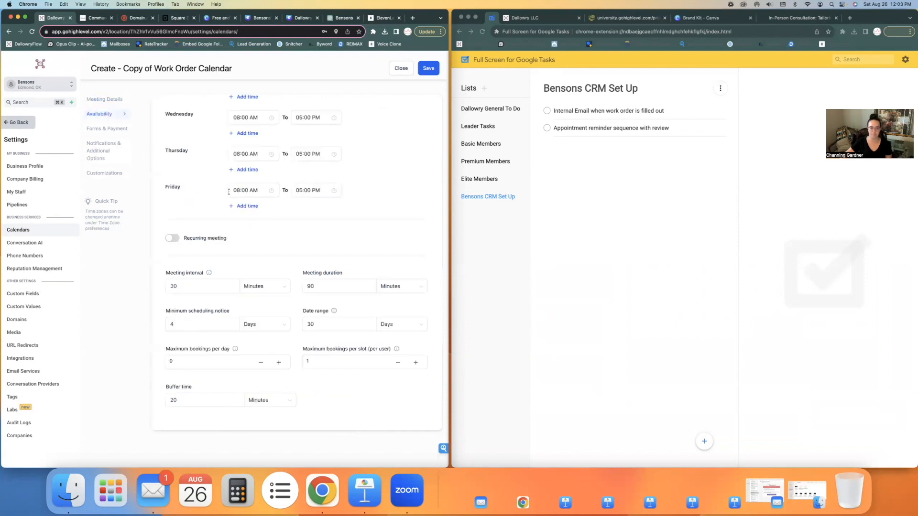
scroll(224, 192, "up", 4)
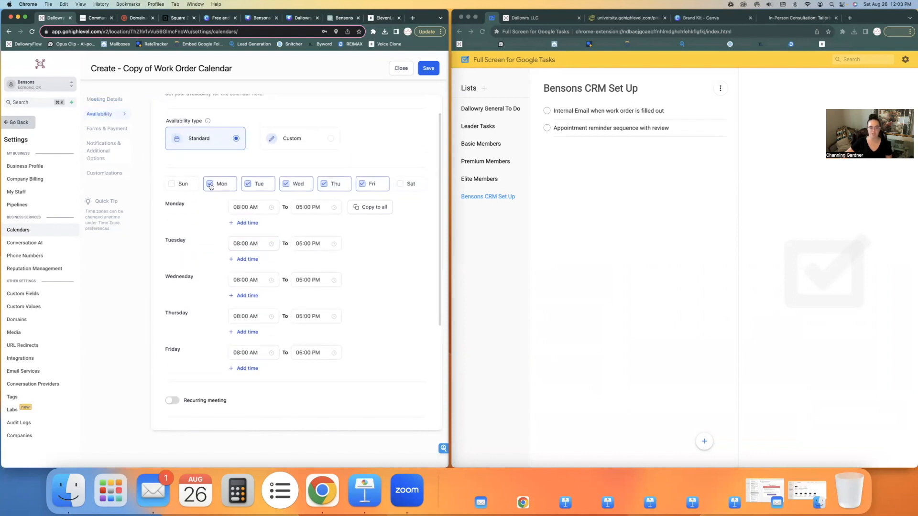
left_click(211, 187)
left_click(247, 185)
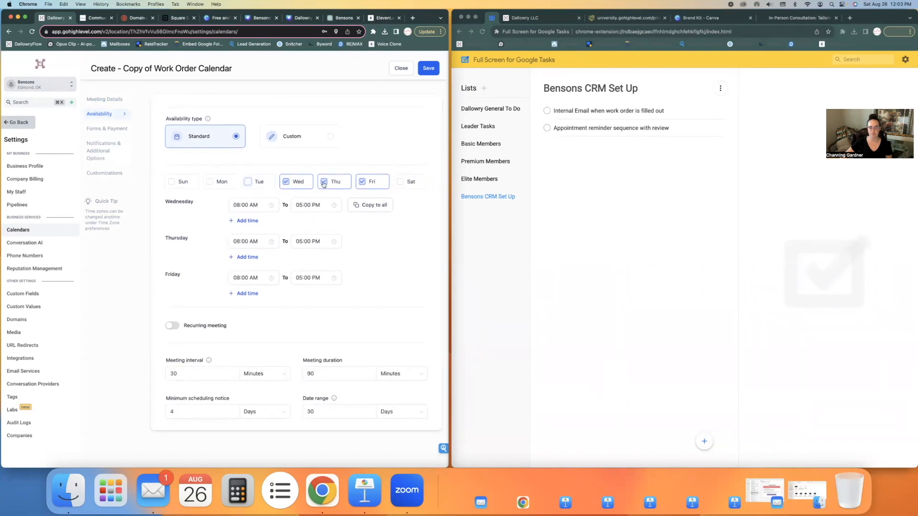
left_click(361, 185)
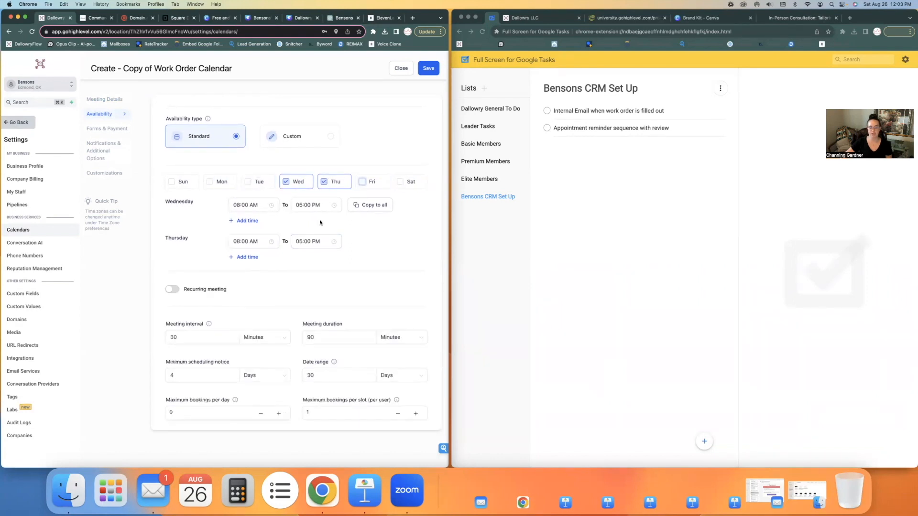
scroll(362, 276, "down", 1)
scroll(362, 277, "down", 2)
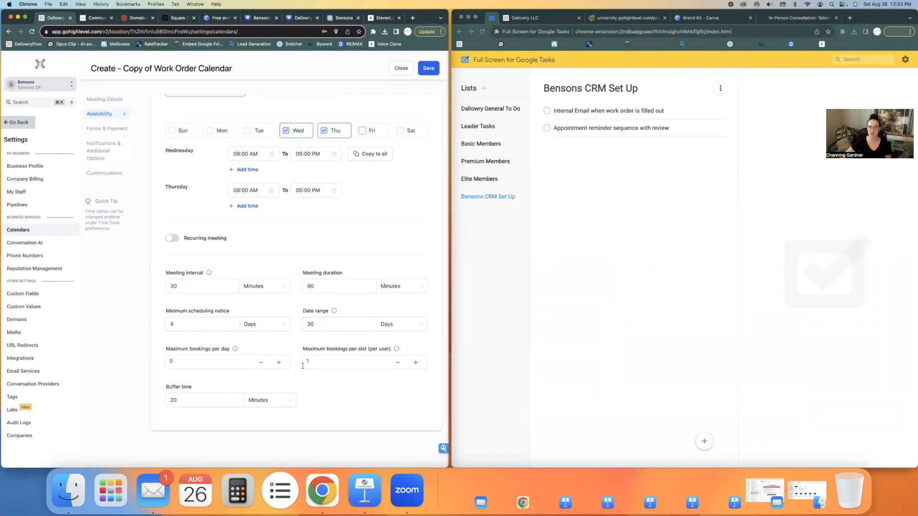
Step: Review the Forms, Notifications and Customizations settings, then save the OKC Work Order Calendar
left_click(98, 130)
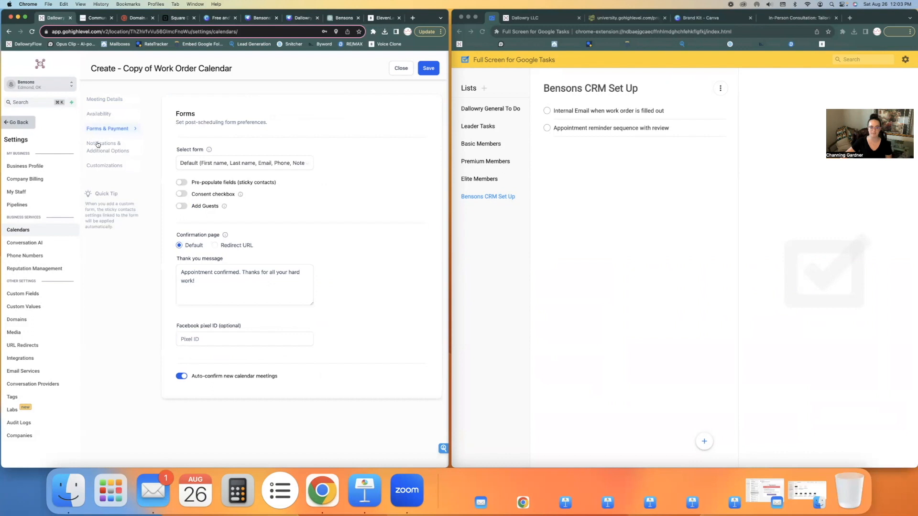
left_click(98, 144)
left_click(106, 166)
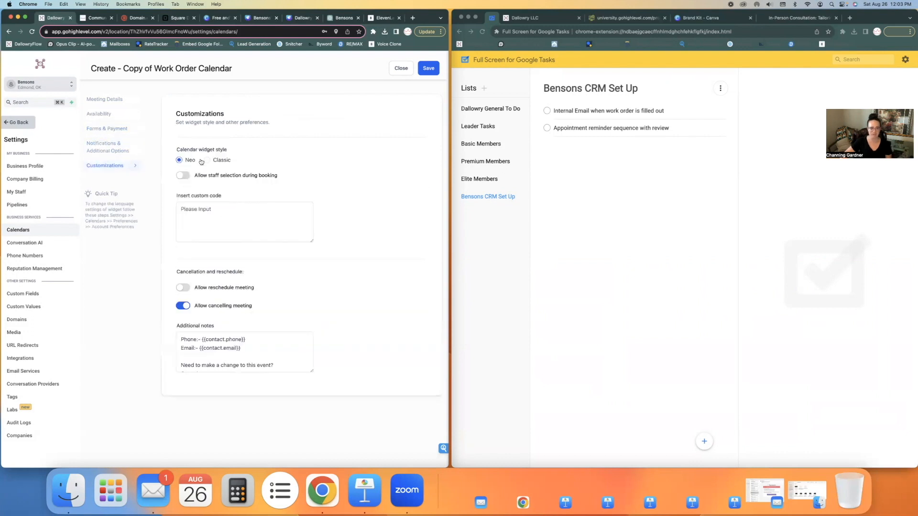
left_click(423, 70)
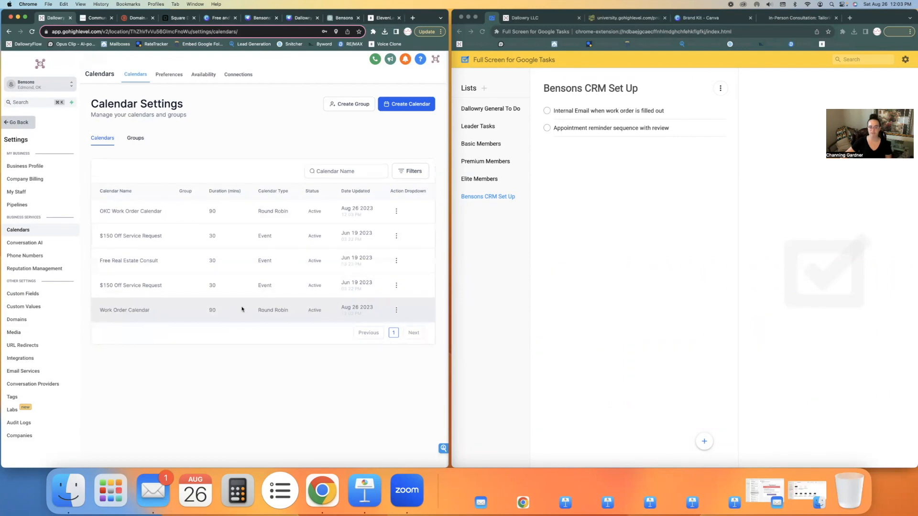
Step: Rename the original Work Order Calendar to 'Urgent Work Order Calendar' and save it
left_click(396, 309)
left_click(375, 324)
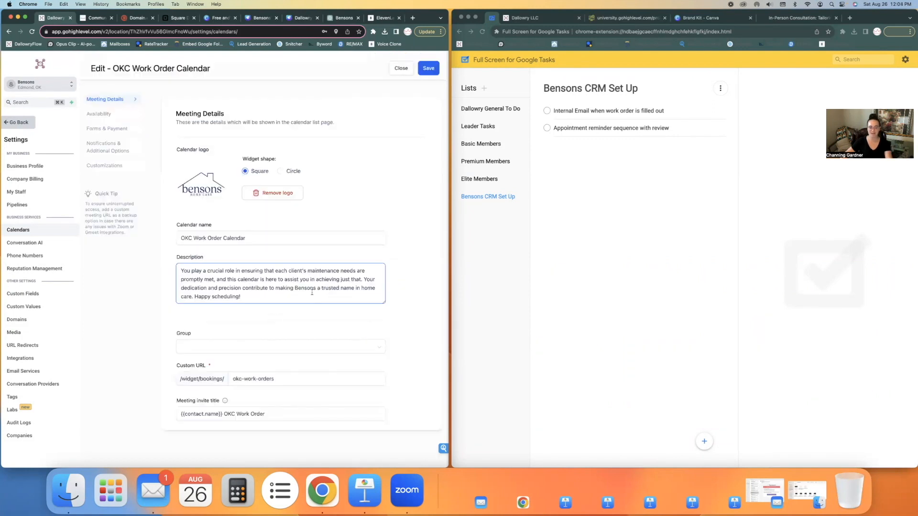
left_click(183, 238)
type("Urgent")
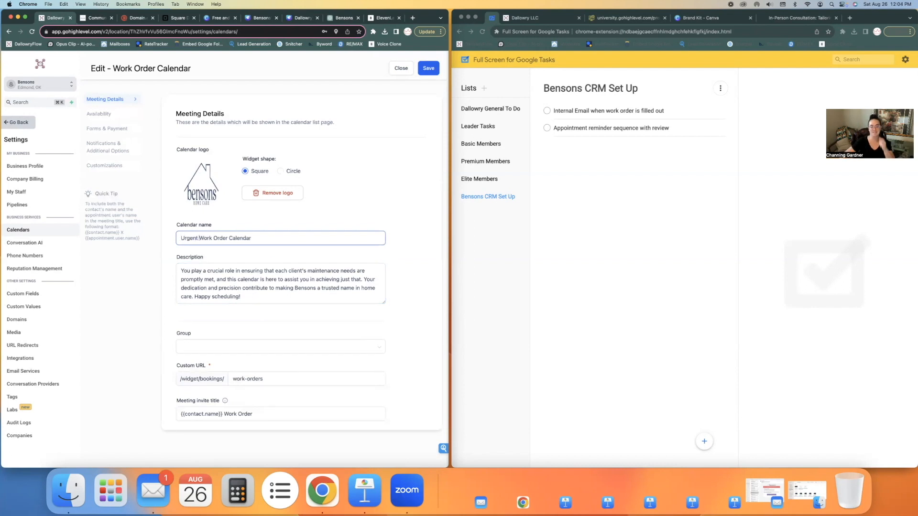
left_click(428, 68)
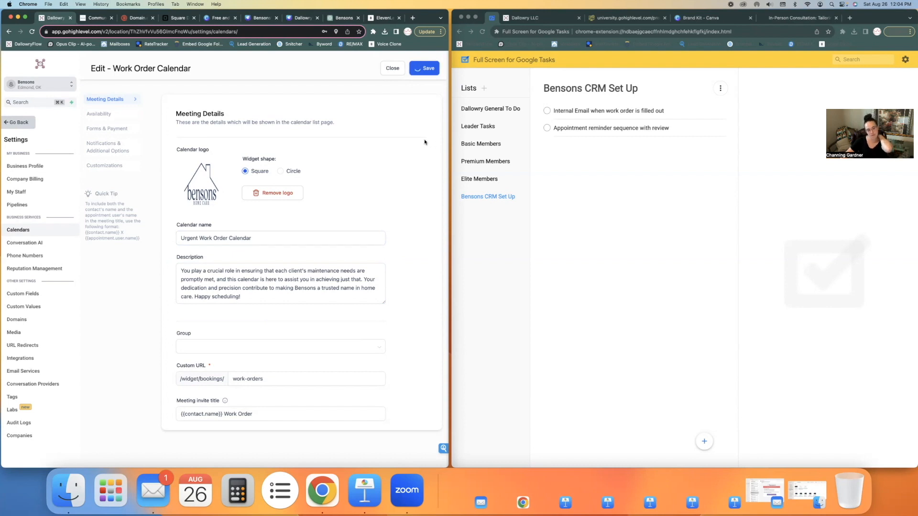
Step: Save the Urgent calendar again and choose Duplicate from its row actions
left_click(102, 167)
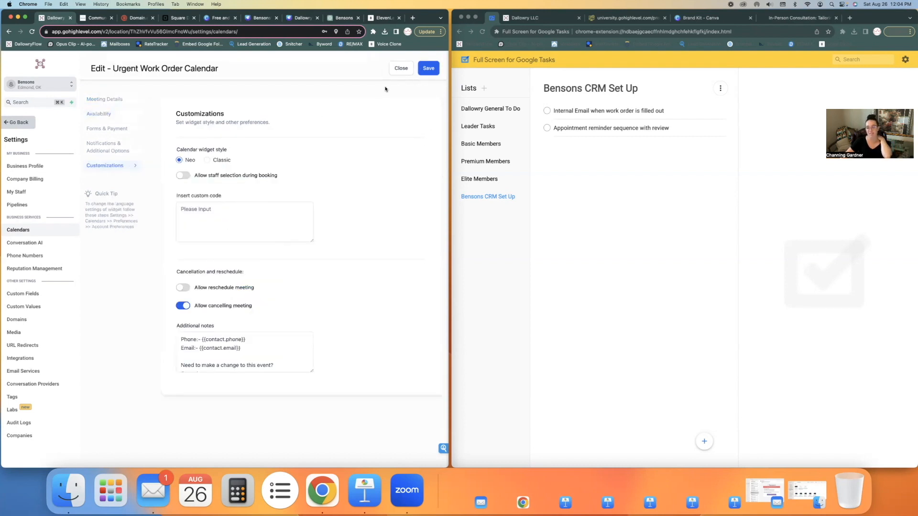
left_click(427, 73)
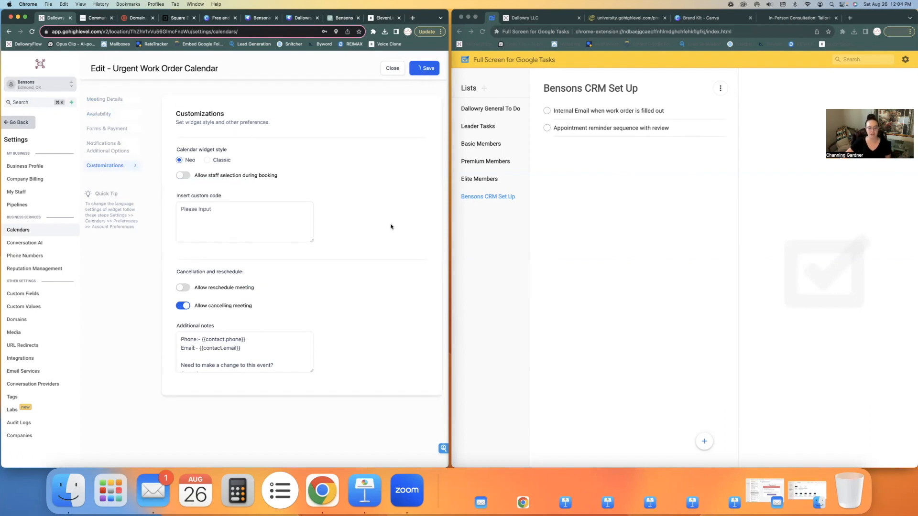
left_click(396, 333)
left_click(388, 360)
Step: Confirm the duplicate and rename it 'Edmond Work Order Calendar'
left_click(333, 301)
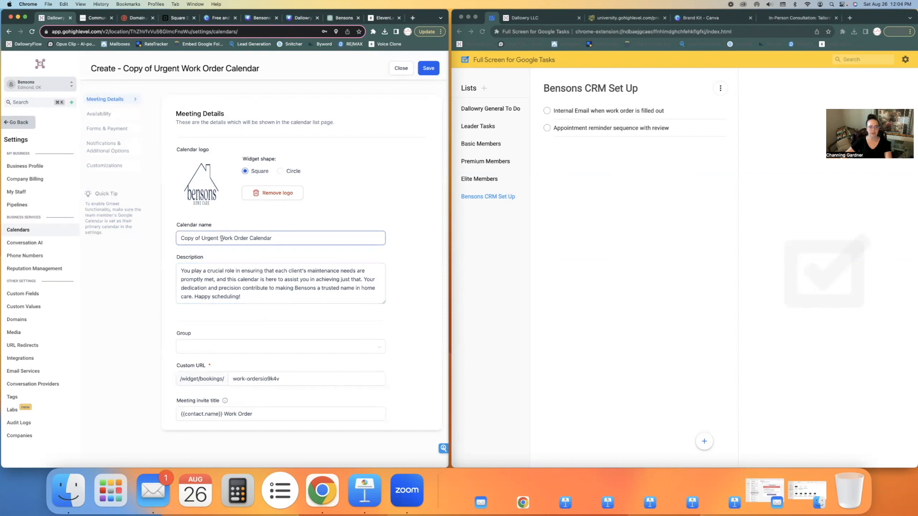
left_click_drag(220, 238, 151, 238)
type("Edmond")
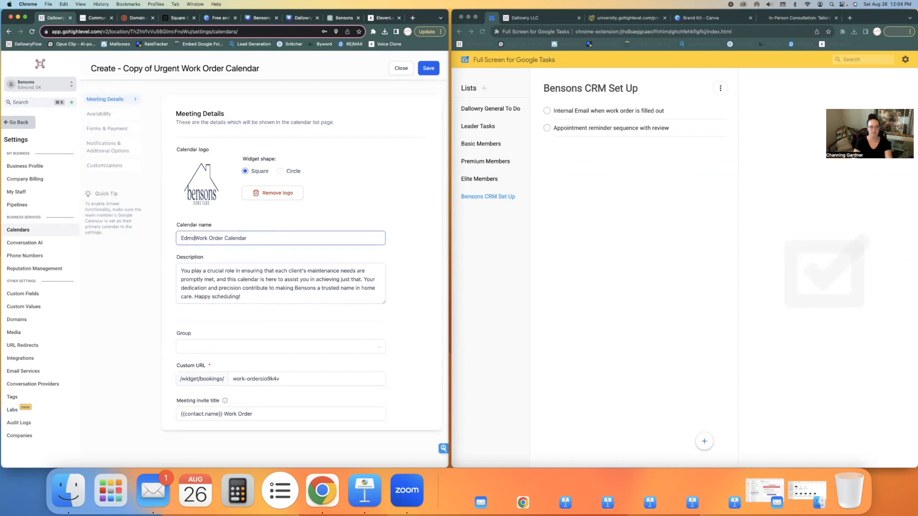
Step: Set the URL slug to edmond-work-orders and prefix the invite title with 'Edmond'
scroll(182, 265, "down", 5)
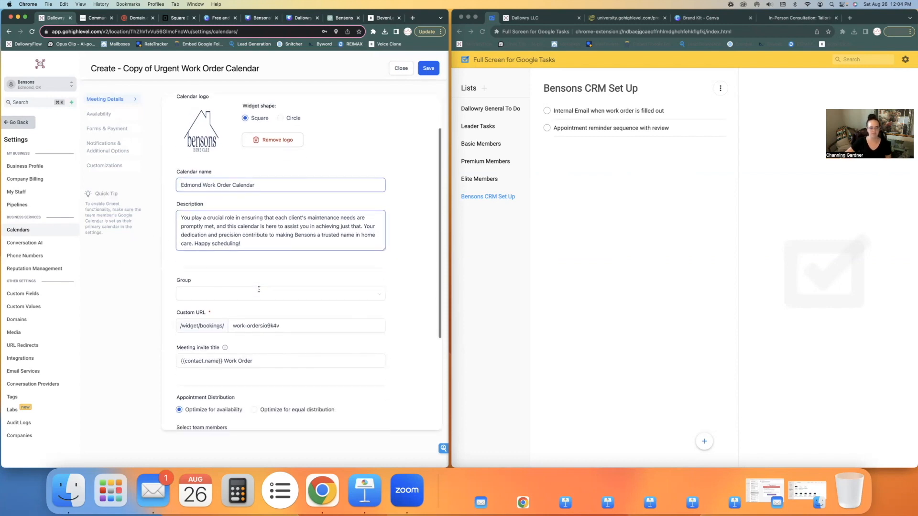
left_click(264, 248)
left_click_drag(264, 249, 289, 250)
key("BackSpace")
left_click(233, 248)
type("edmond-")
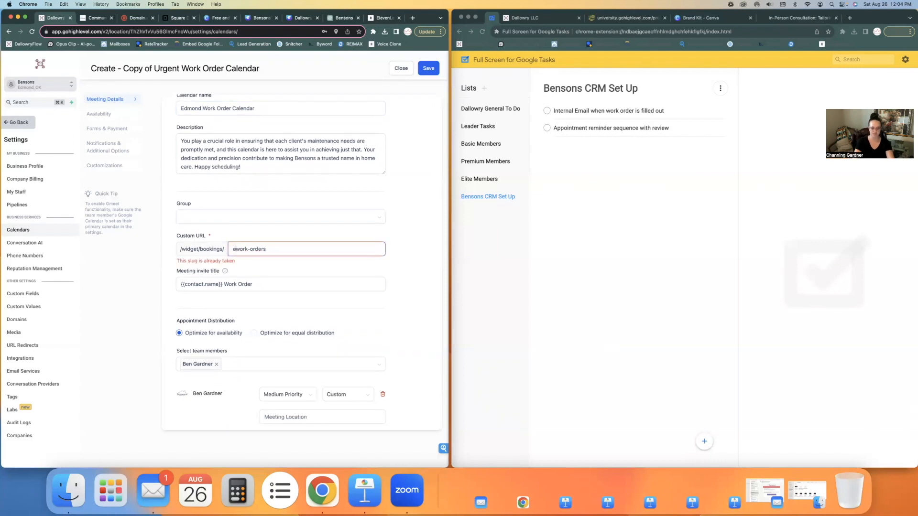
left_click(226, 284)
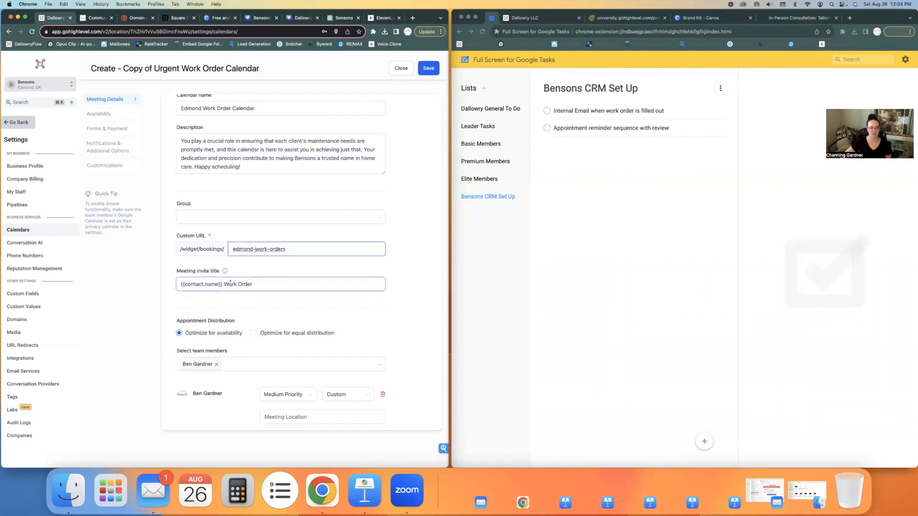
type("Edmond")
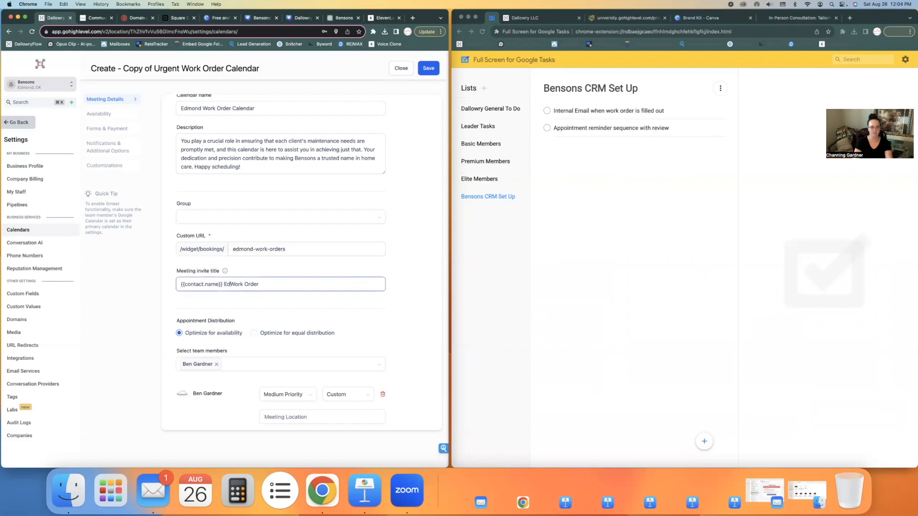
Step: Remove Wednesday, Thursday and Friday from availability and save the Edmond calendar
scroll(232, 243, "down", 1)
scroll(233, 243, "down", 2)
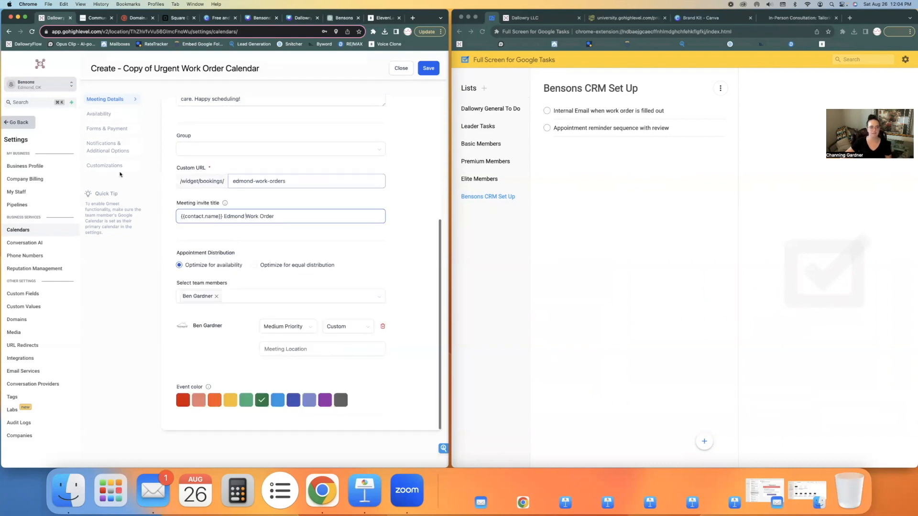
left_click(99, 114)
scroll(197, 153, "up", 5)
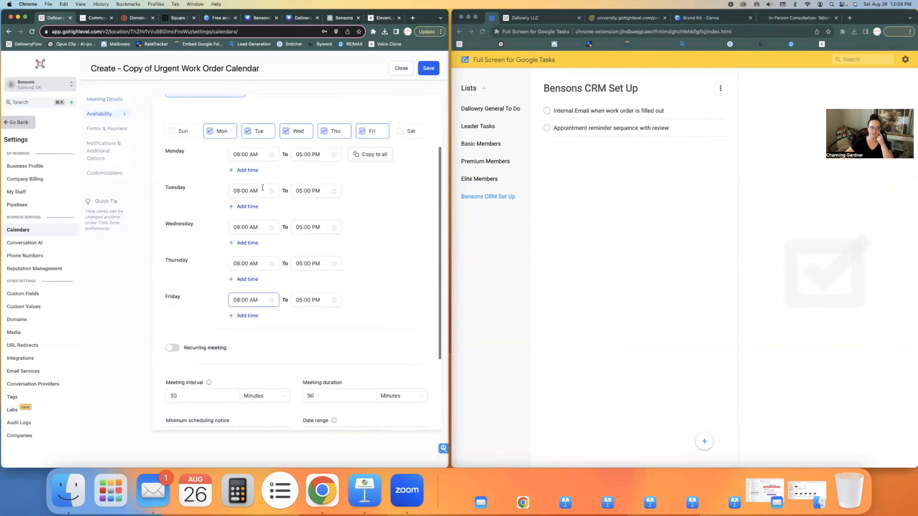
left_click(286, 212)
left_click(325, 213)
left_click(362, 212)
scroll(290, 288, "down", 3)
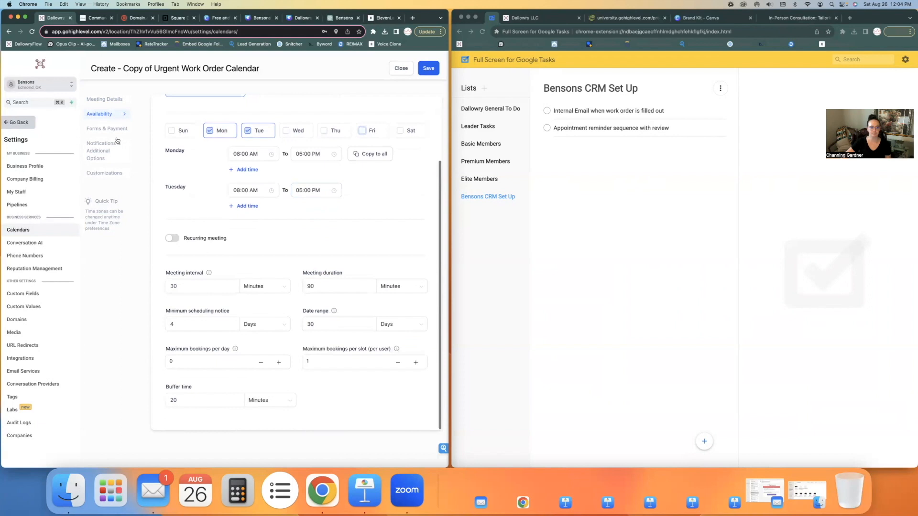
left_click(102, 173)
left_click(429, 68)
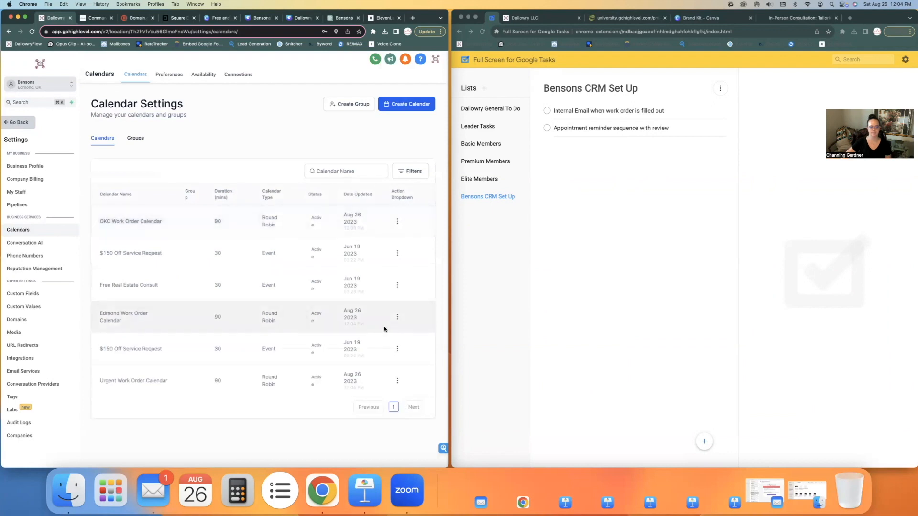
Step: Start a new calendar group named 'Work Order Calendars', then go to the ChatGPT tab
left_click(398, 382)
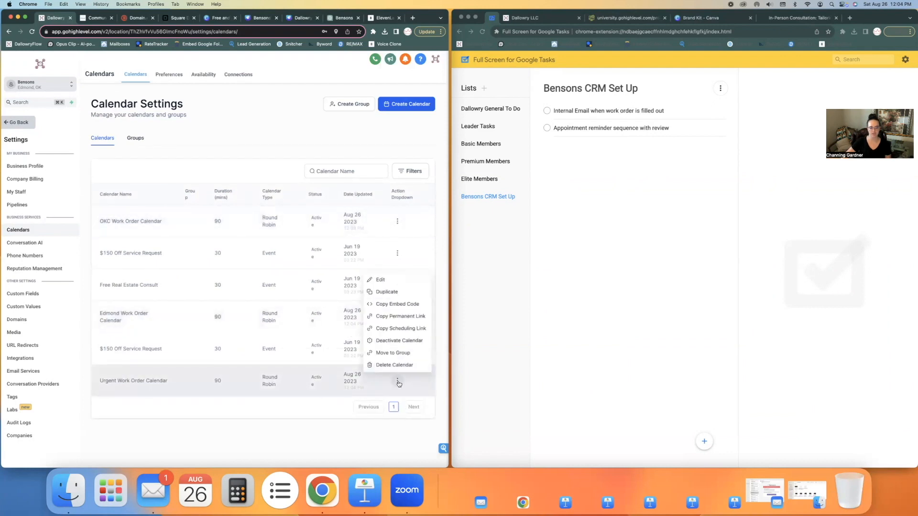
left_click(261, 131)
left_click(341, 107)
left_click(273, 244)
type("Work Order Calendars")
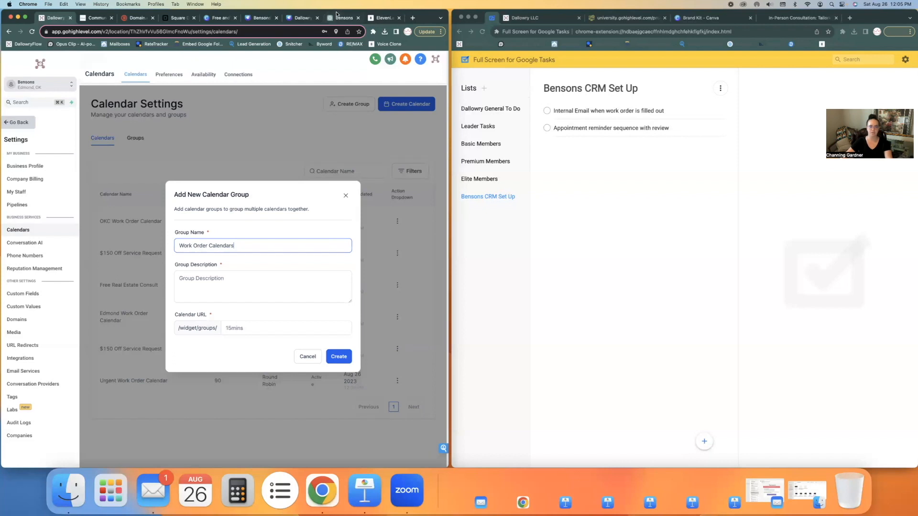
left_click(337, 14)
Step: Ask ChatGPT for a work order calendar group description and select the generated reply
type("we are creating a group of calendars for our work order calendars. write a description for me")
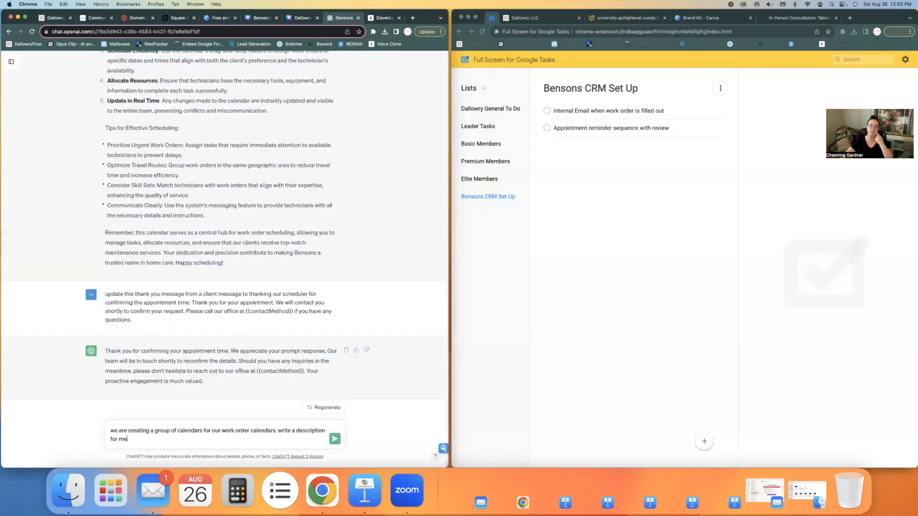
key("Return")
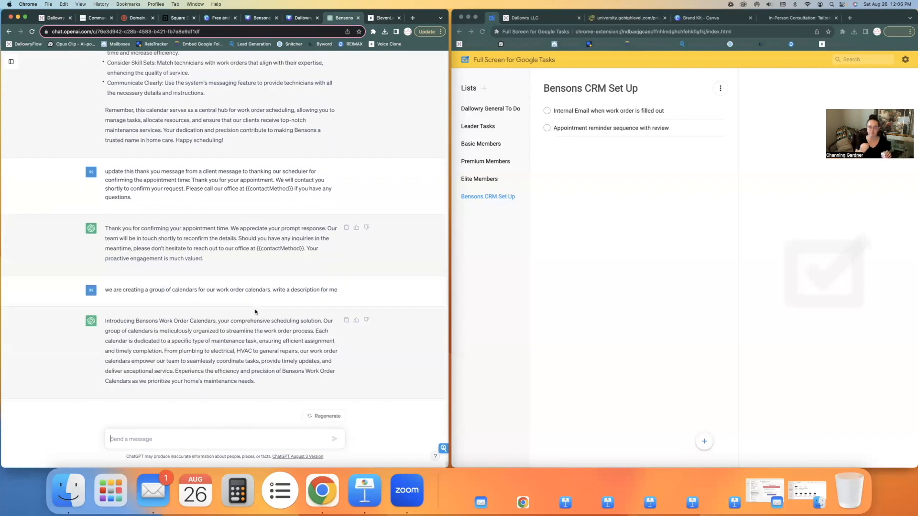
triple_click(213, 340)
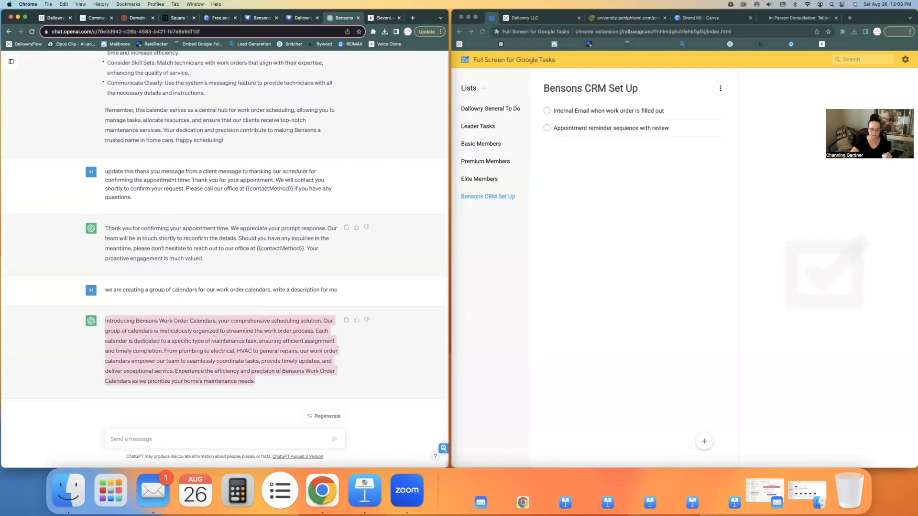
Step: Paste the ChatGPT text as the group description and create the Work Order Calendars group
left_click(56, 21)
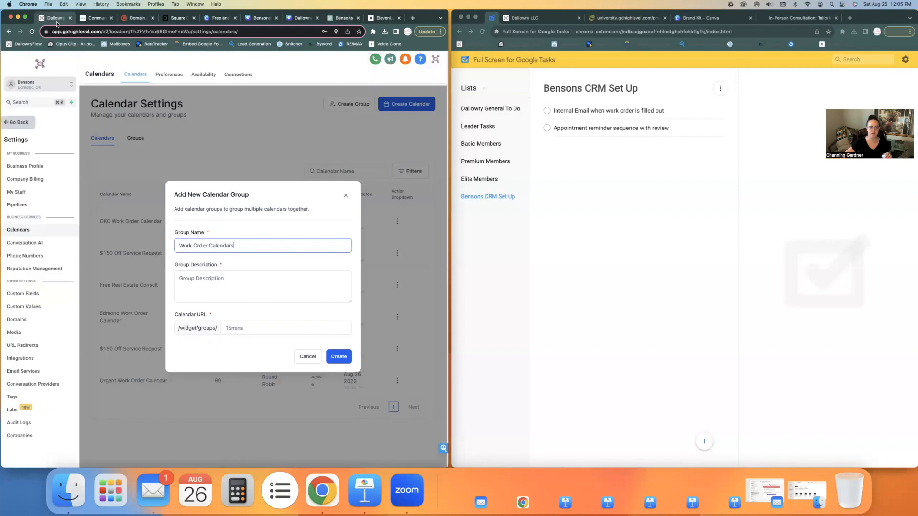
left_click(226, 284)
key("super+v")
left_click(338, 356)
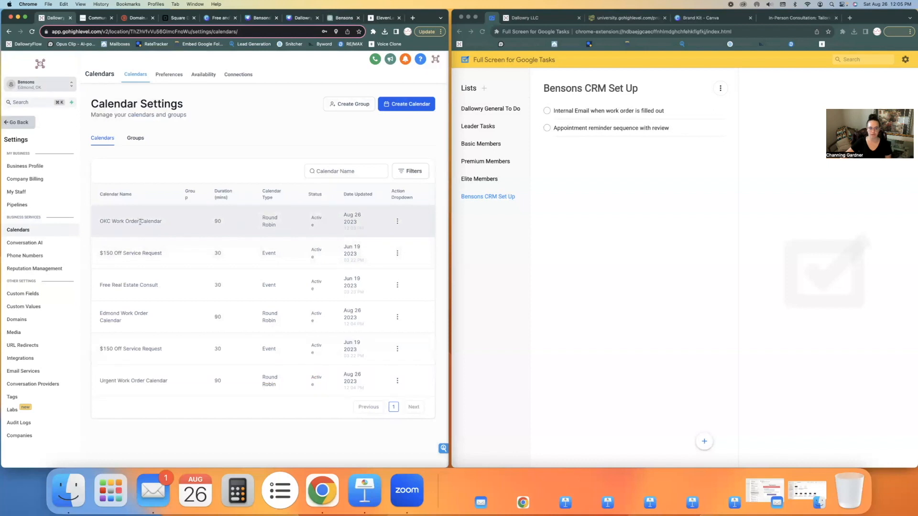
Step: Move the OKC Work Order Calendar into the Work Order Calendars group
left_click(398, 223)
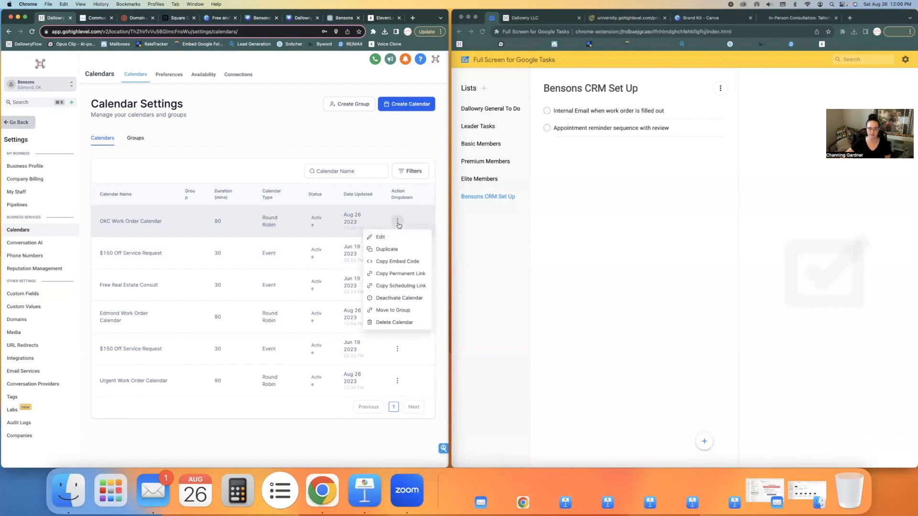
left_click(389, 311)
left_click(221, 263)
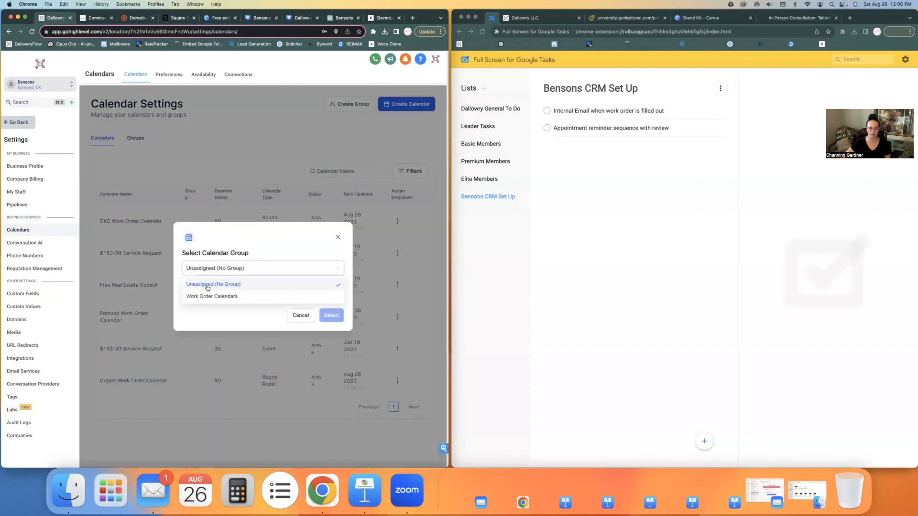
left_click(210, 297)
left_click(185, 286)
left_click(333, 316)
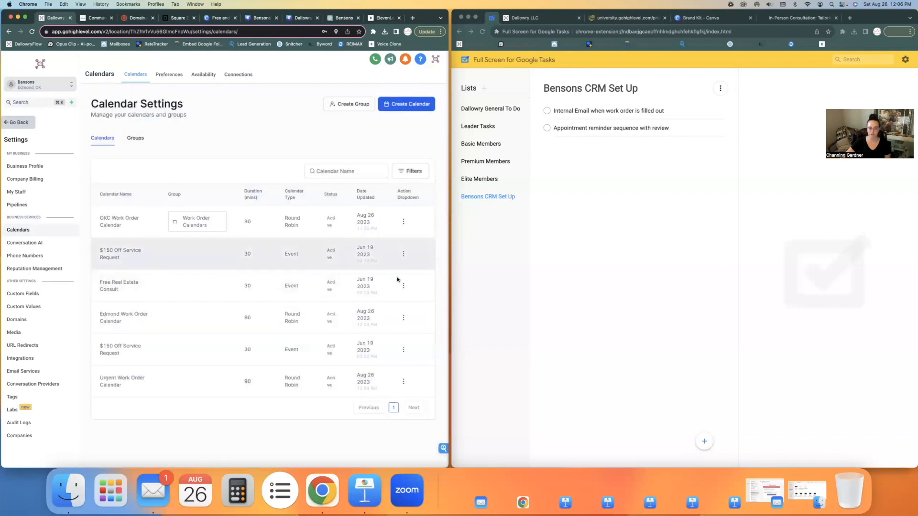
Step: Move the Edmond Work Order Calendar into the Work Order Calendars group
left_click(403, 318)
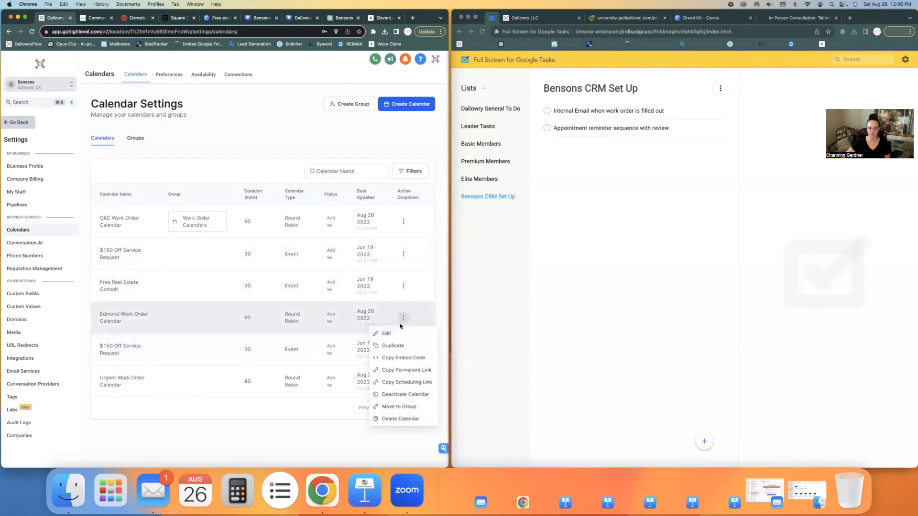
left_click(400, 406)
left_click(239, 268)
left_click(206, 296)
left_click(187, 286)
left_click(331, 315)
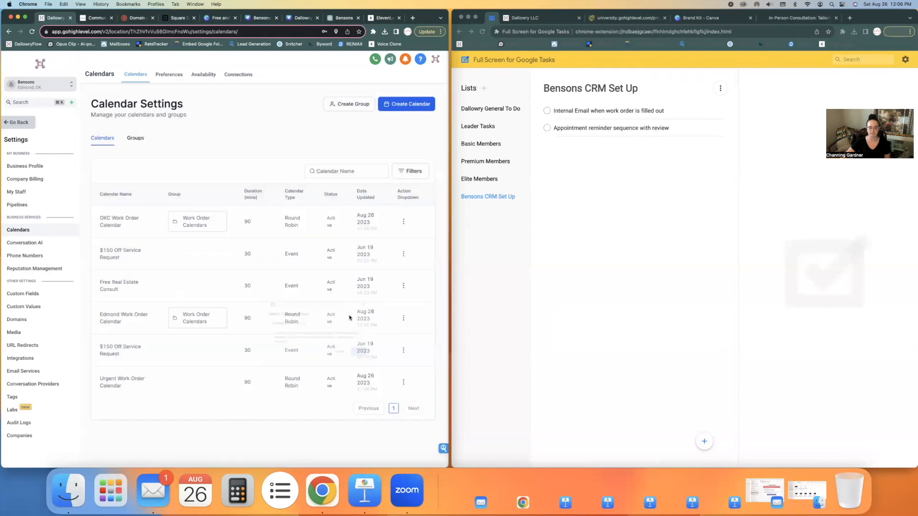
Step: Move the Urgent Work Order Calendar into the Work Order Calendars group
left_click(403, 382)
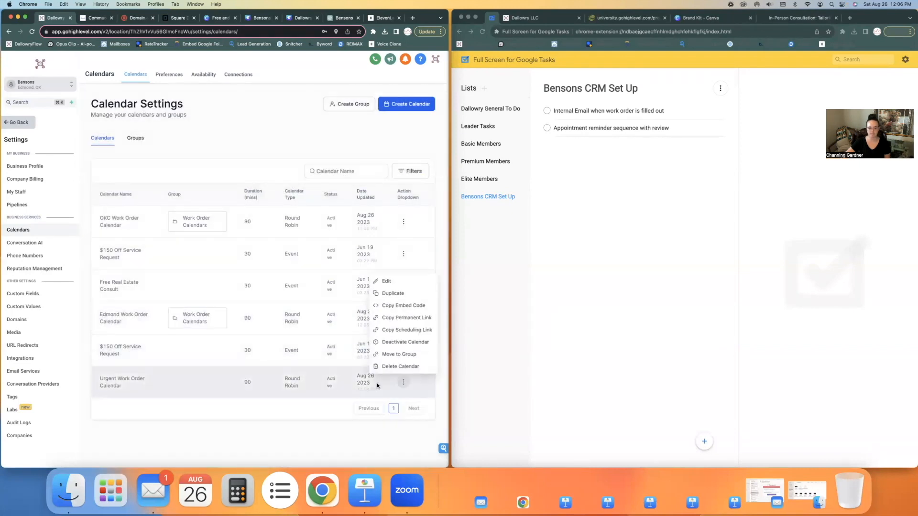
left_click(389, 354)
left_click(200, 268)
left_click(206, 296)
left_click(185, 285)
left_click(330, 317)
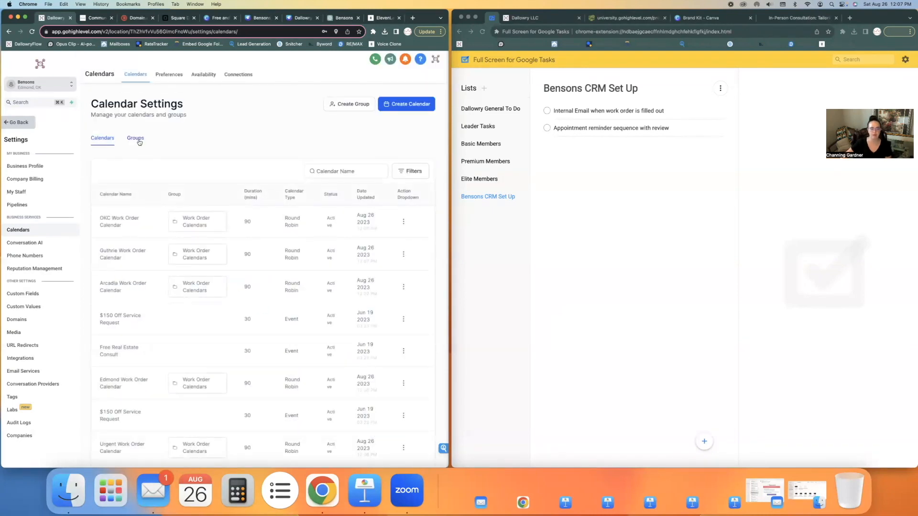
Step: Copy the Work Order Calendars group's scheduling link from the Groups list
left_click(137, 139)
left_click(376, 211)
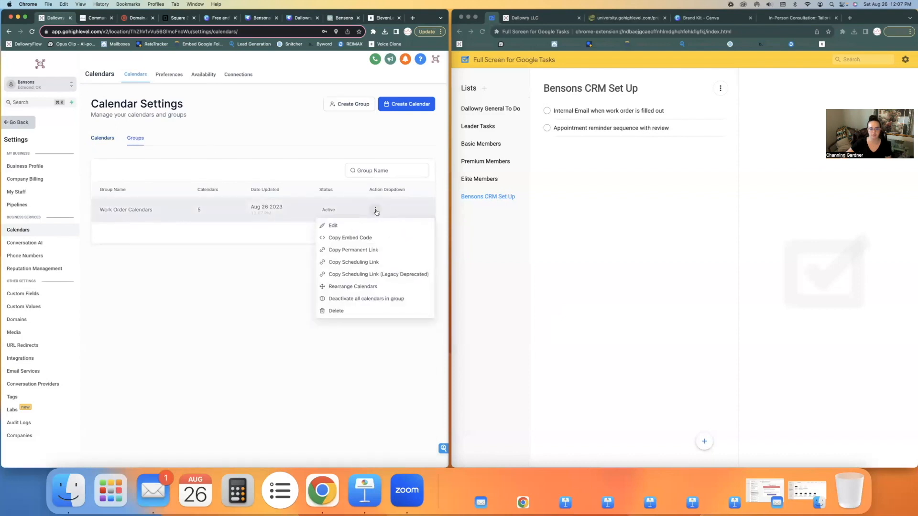
left_click(361, 262)
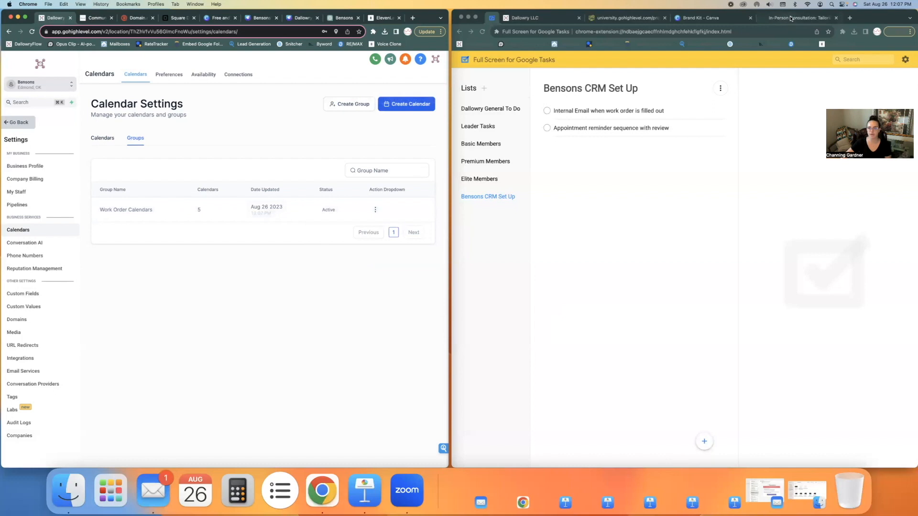
Step: Load the group booking page in a new tab and open the Guthrie Work Order Calendar
left_click(849, 18)
key("super+v")
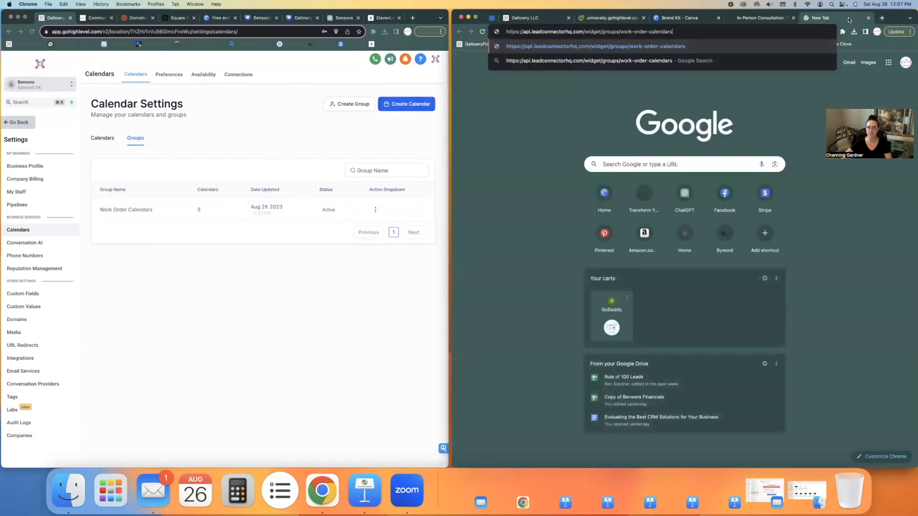
key("Return")
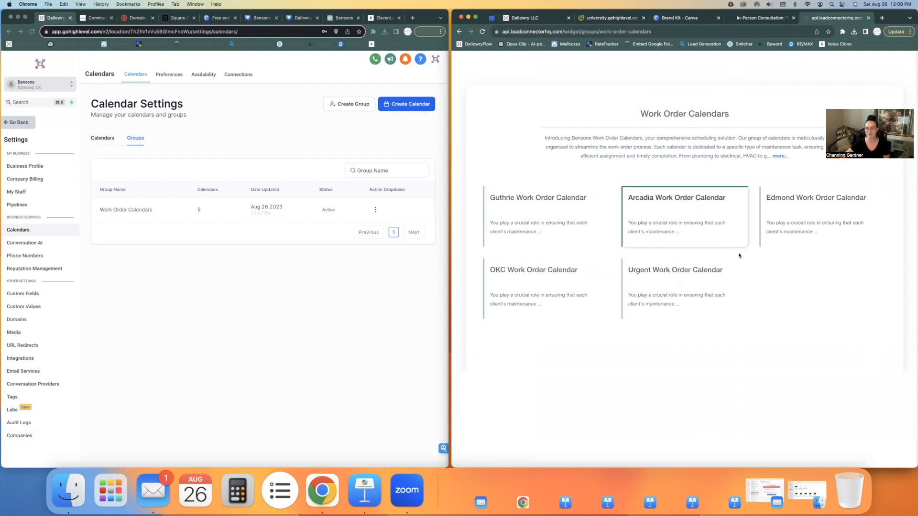
left_click(525, 218)
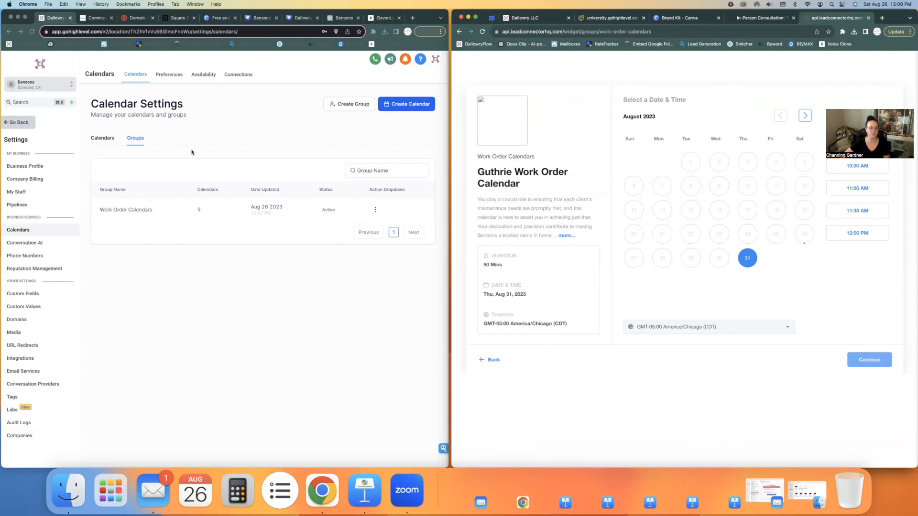
Step: Check the OKC Work Order Calendar's editor and booking page, then return to the calendar list
left_click(113, 142)
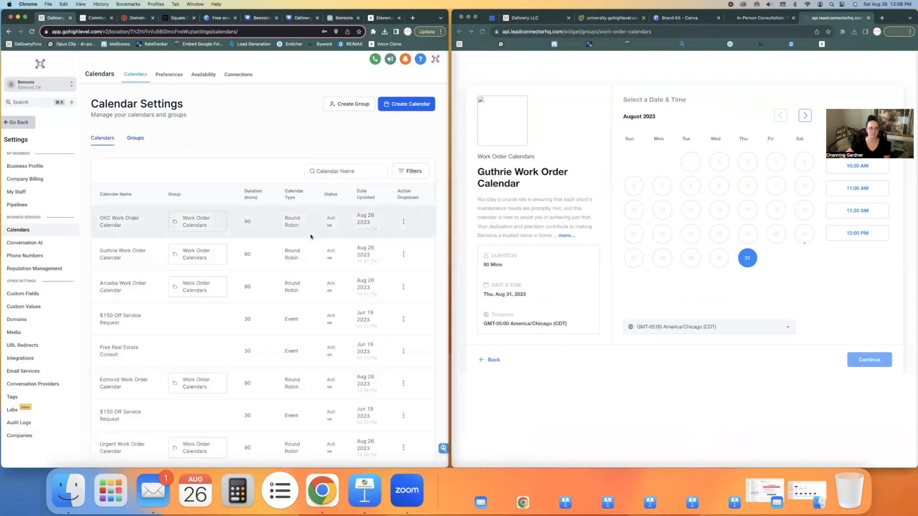
left_click(403, 221)
left_click(387, 237)
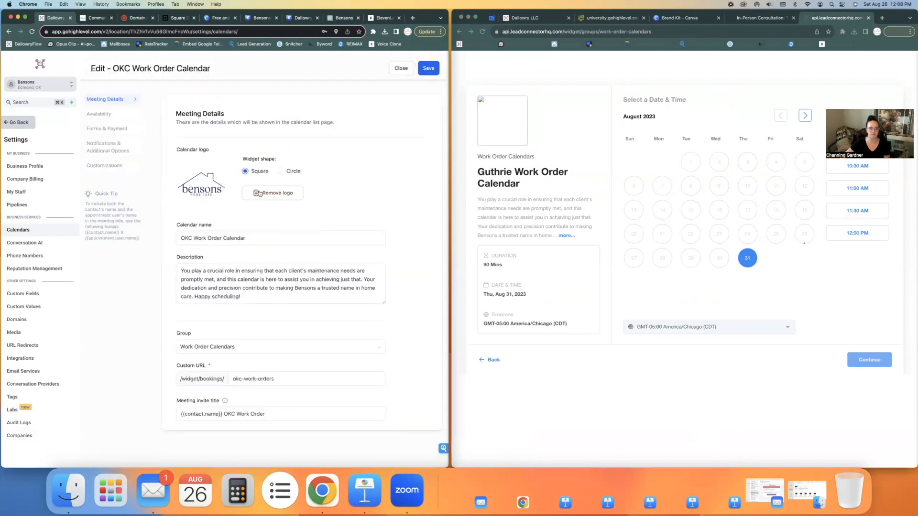
left_click(597, 121)
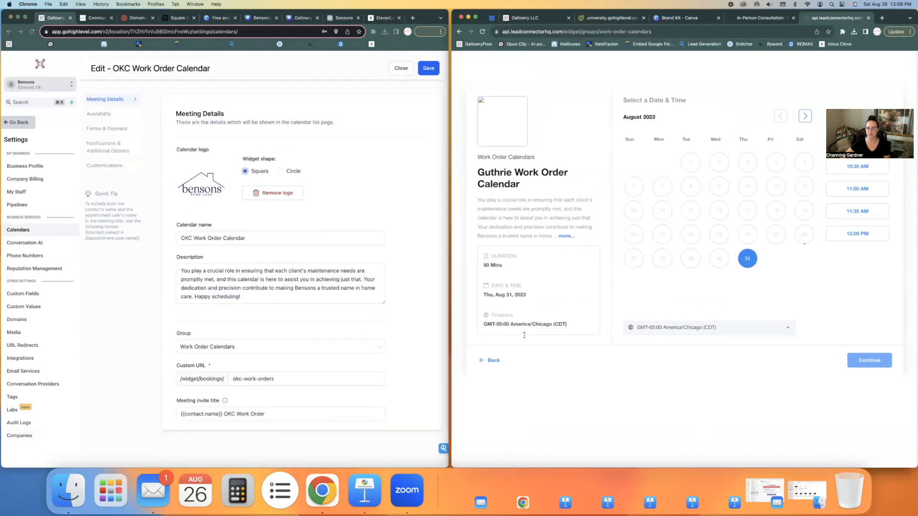
left_click(492, 361)
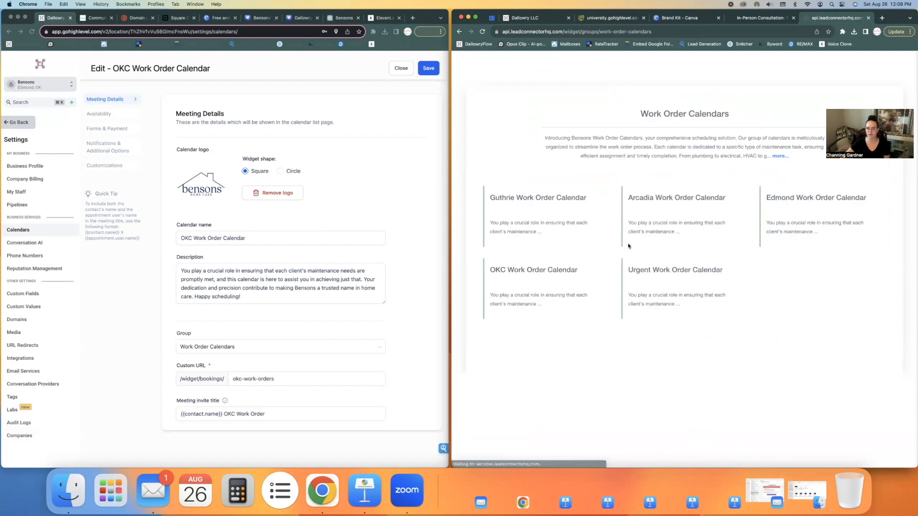
left_click(565, 289)
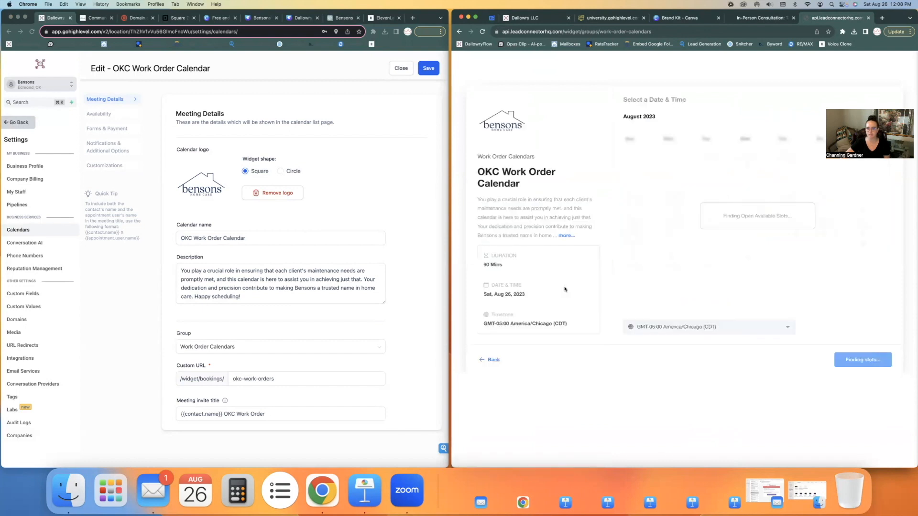
left_click(400, 69)
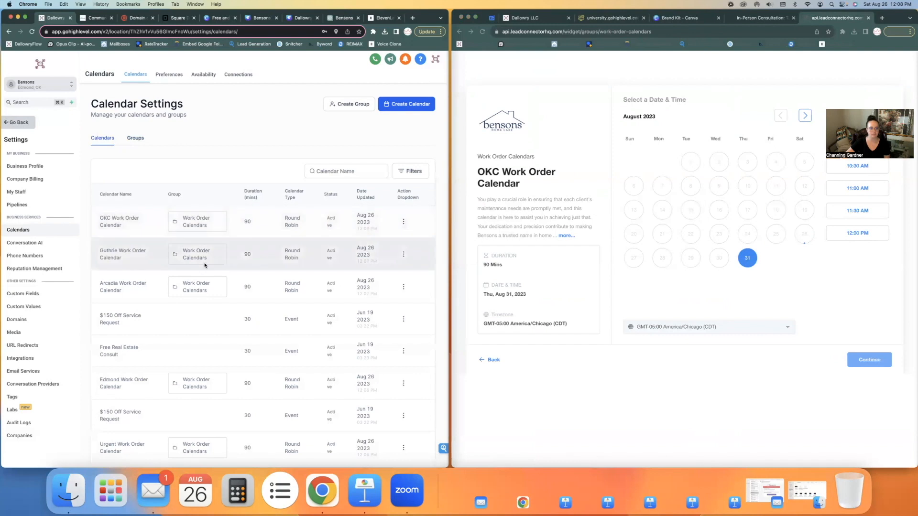
Step: Replace the Guthrie Work Order Calendar's logo with the Bensons logo and save
left_click(403, 254)
left_click(388, 279)
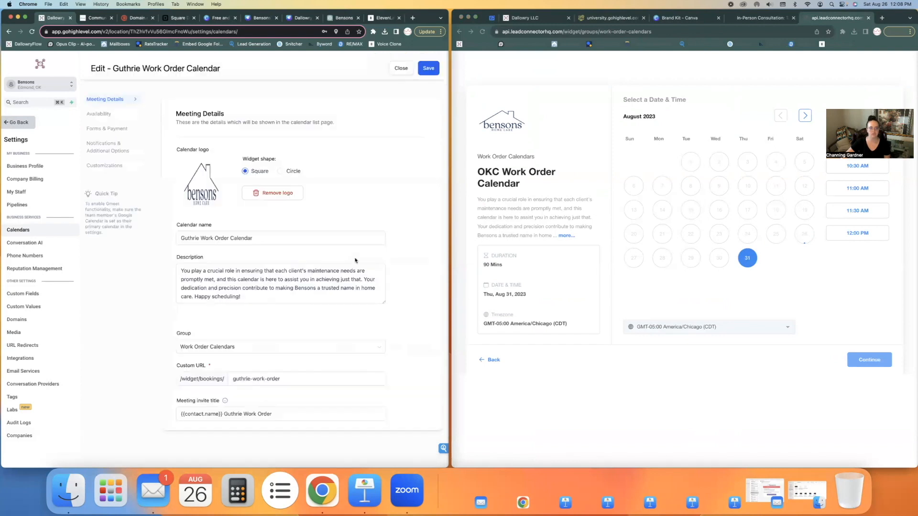
left_click(255, 192)
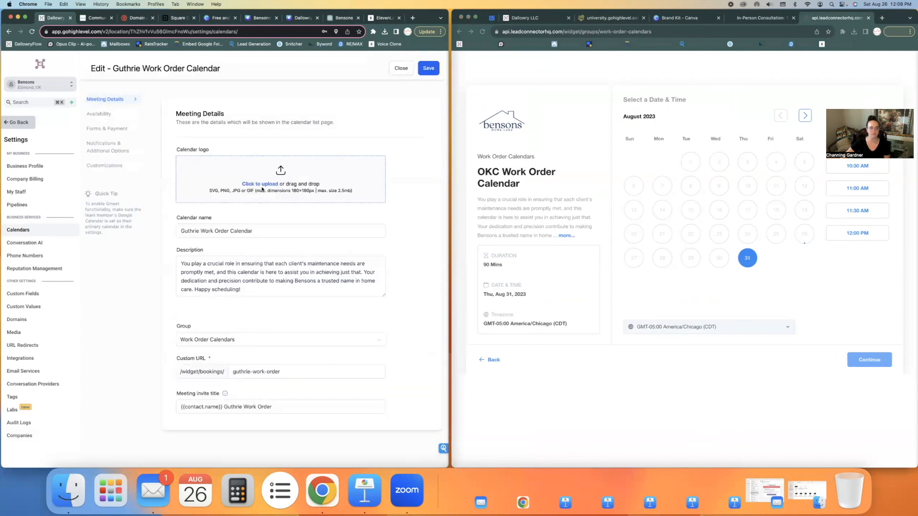
left_click(301, 193)
double_click(268, 206)
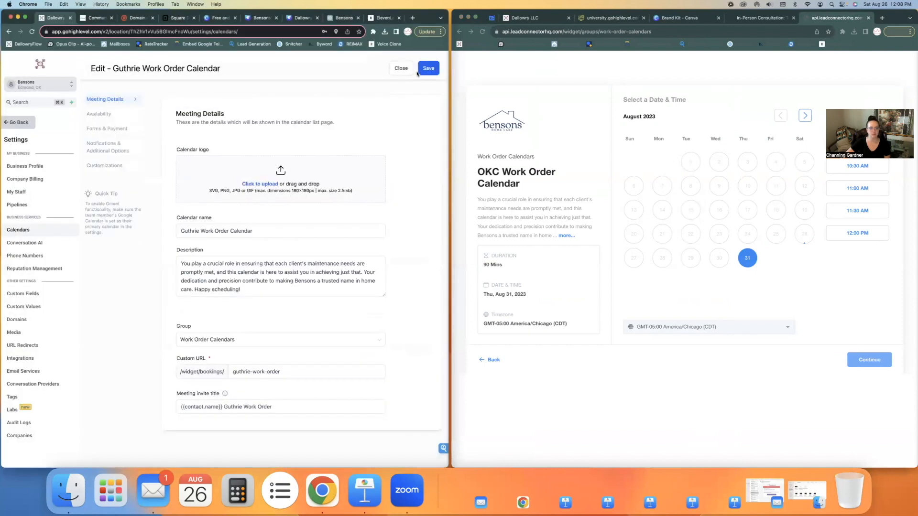
left_click(428, 68)
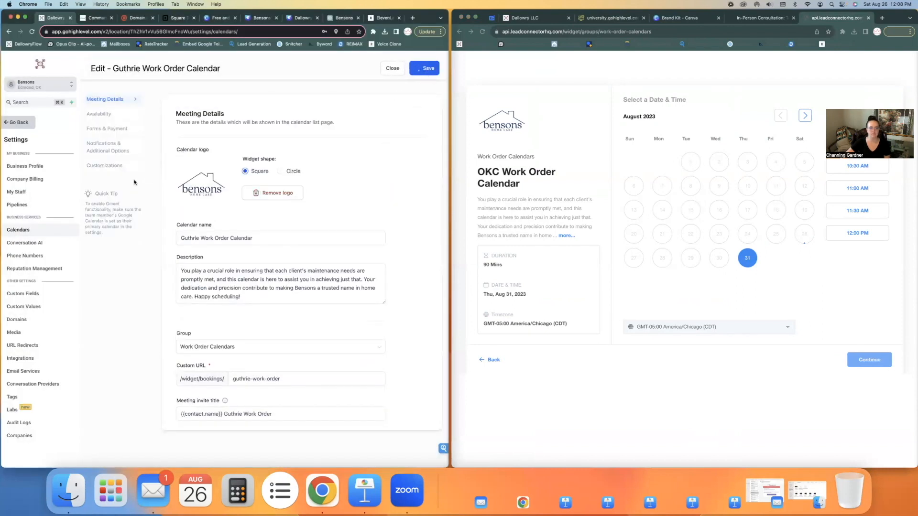
Step: Save the Guthrie calendar's customization settings and preview its booking page in the widget
left_click(105, 173)
left_click(432, 67)
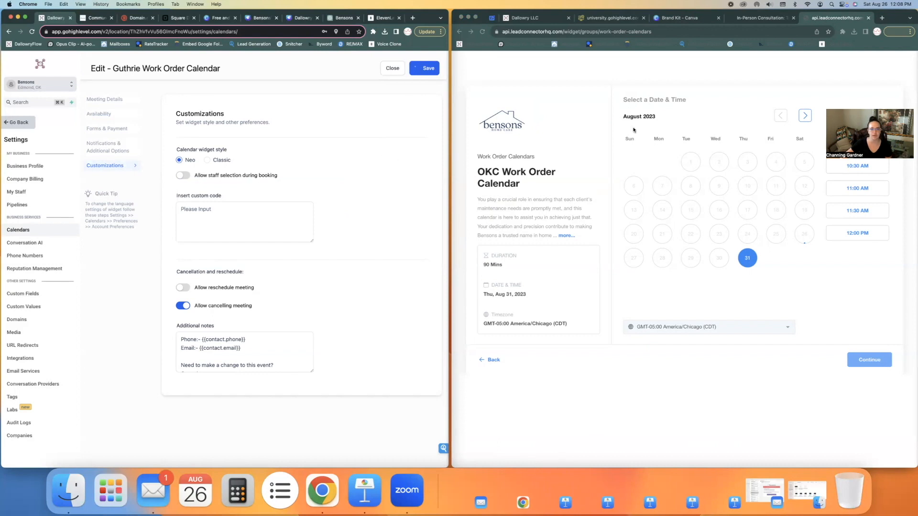
left_click(492, 360)
left_click(549, 200)
Step: Remove the Guthrie calendar's logo and close its editor without saving
left_click(403, 254)
left_click(403, 254)
left_click(397, 268)
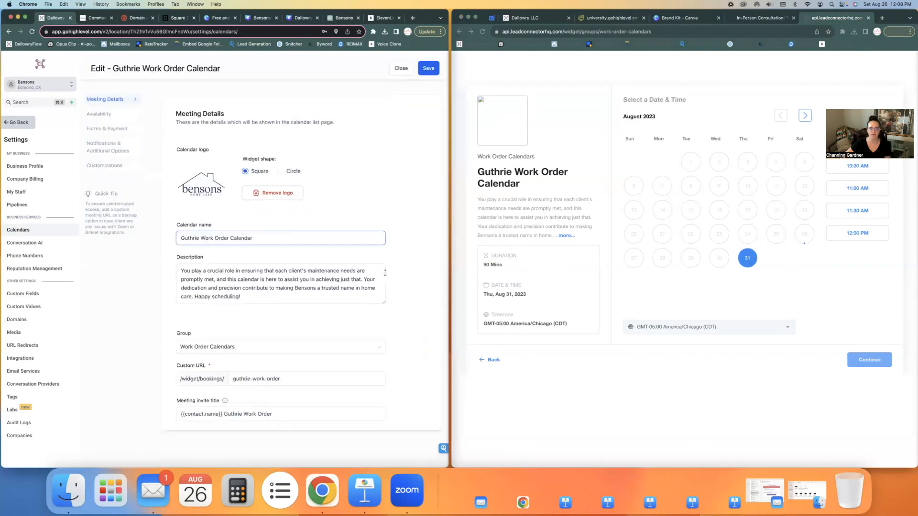
left_click(266, 194)
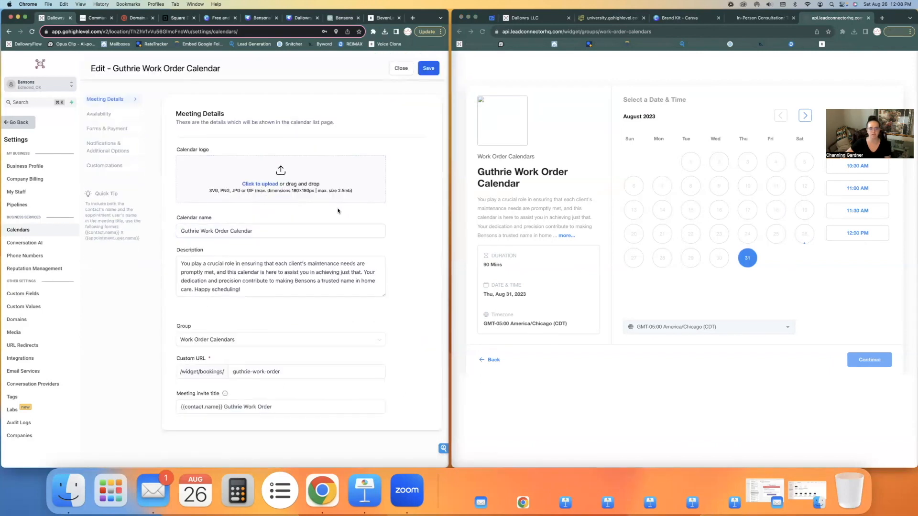
left_click(406, 68)
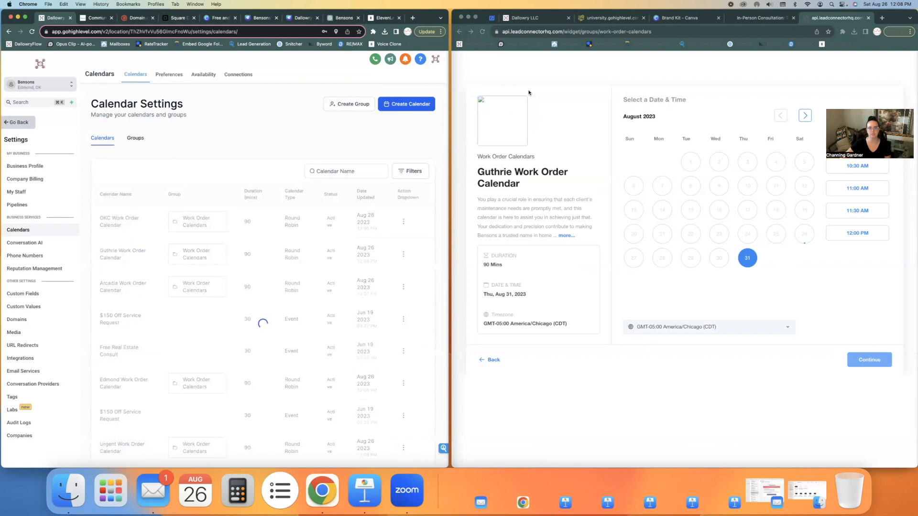
Step: Reload the booking widget and view the Guthrie Work Order Calendar's booking page
left_click(482, 32)
left_click(482, 32)
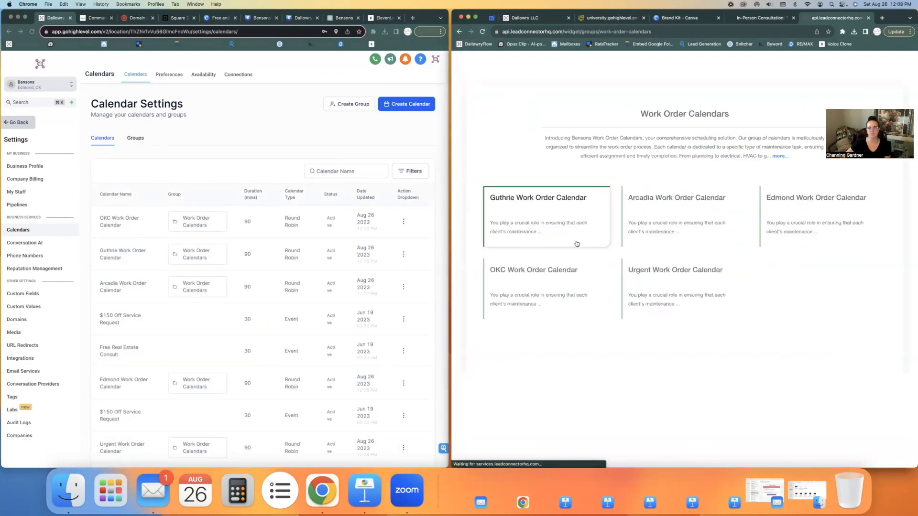
left_click(560, 233)
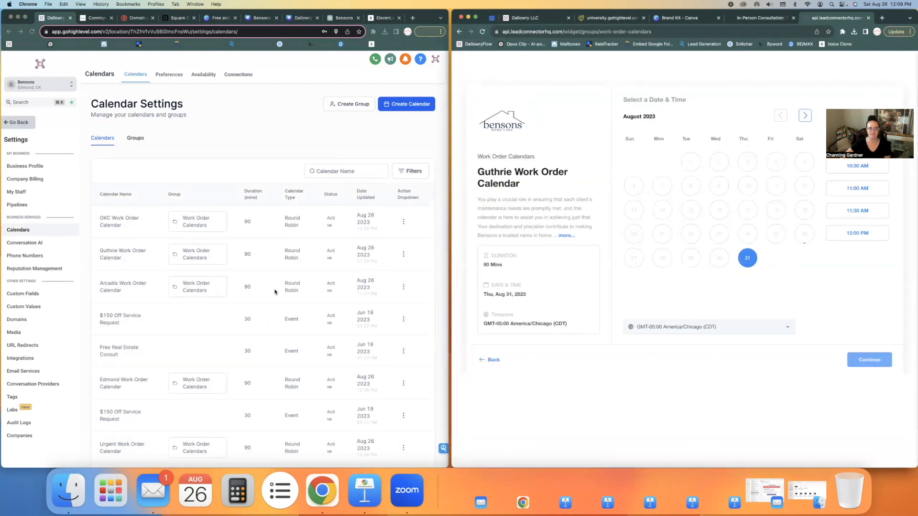
left_click(402, 288)
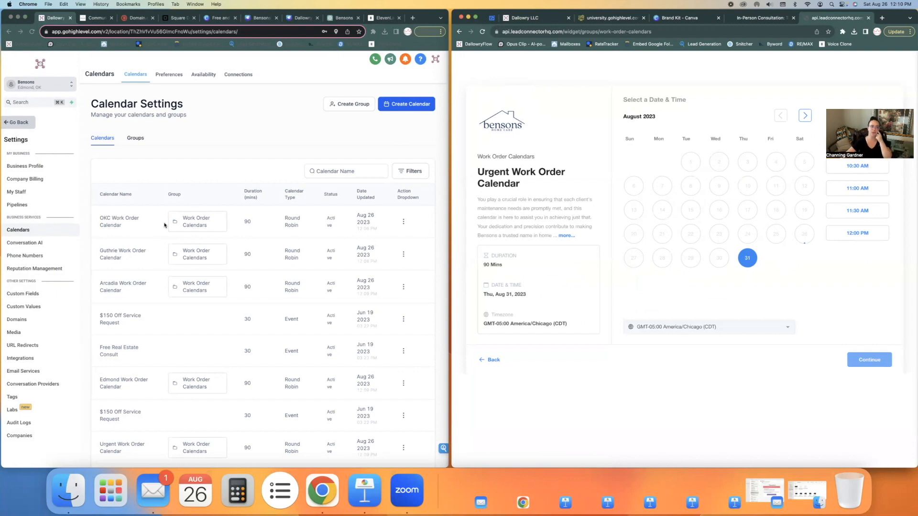
Step: Leave the calendar settings and open the account Settings
left_click(16, 123)
left_click(17, 122)
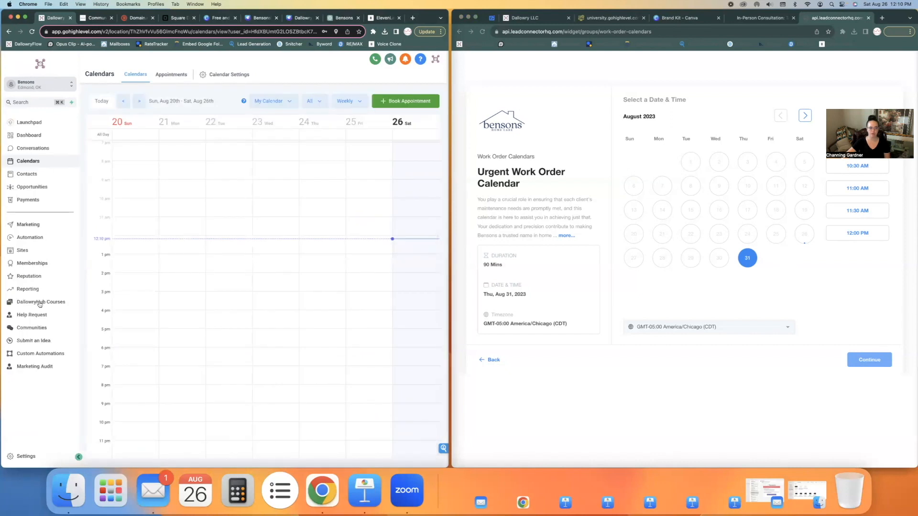
left_click(20, 460)
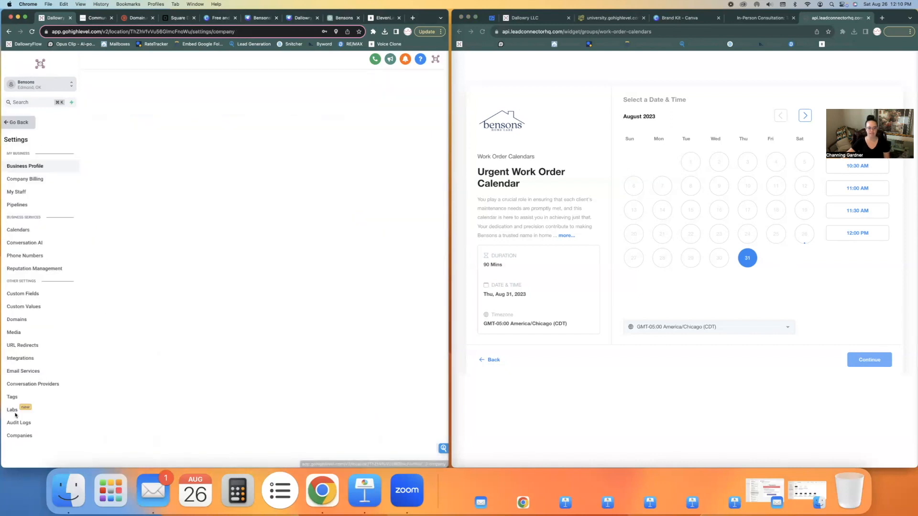
Step: Copy the Street Address custom field's placeholder key
left_click(27, 293)
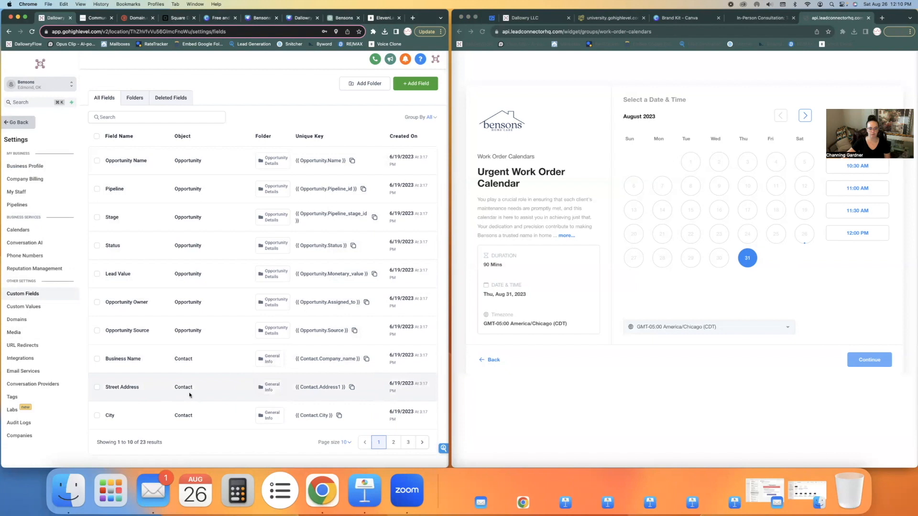
left_click(352, 388)
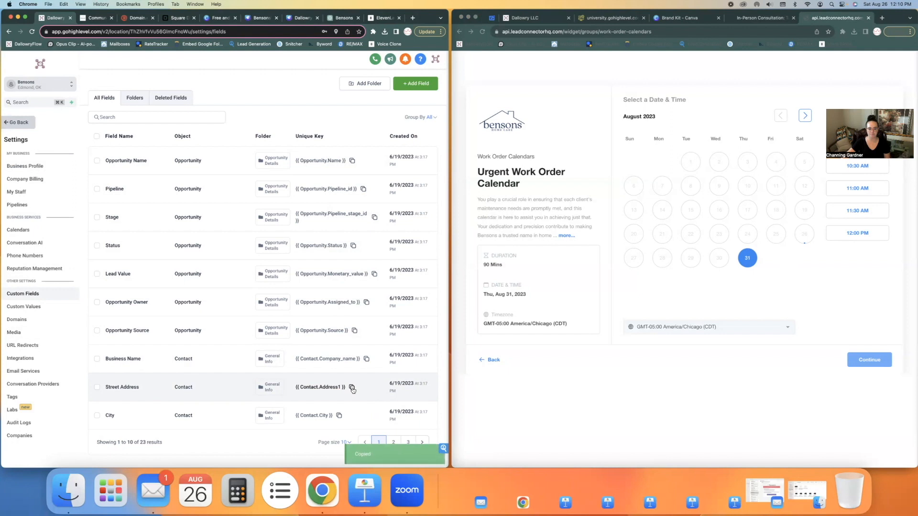
left_click(18, 230)
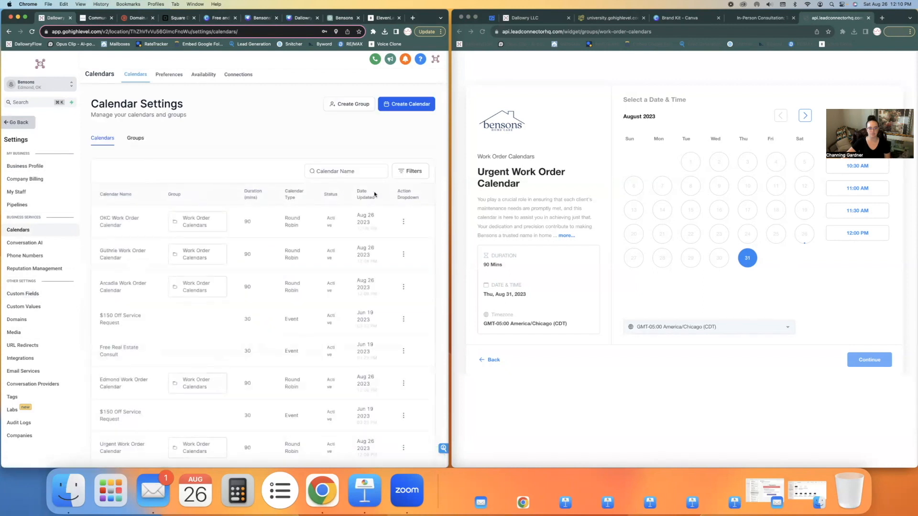
Step: Paste {{ contact.address1 }} as the OKC Work Order Calendar's meeting location and save
left_click(404, 221)
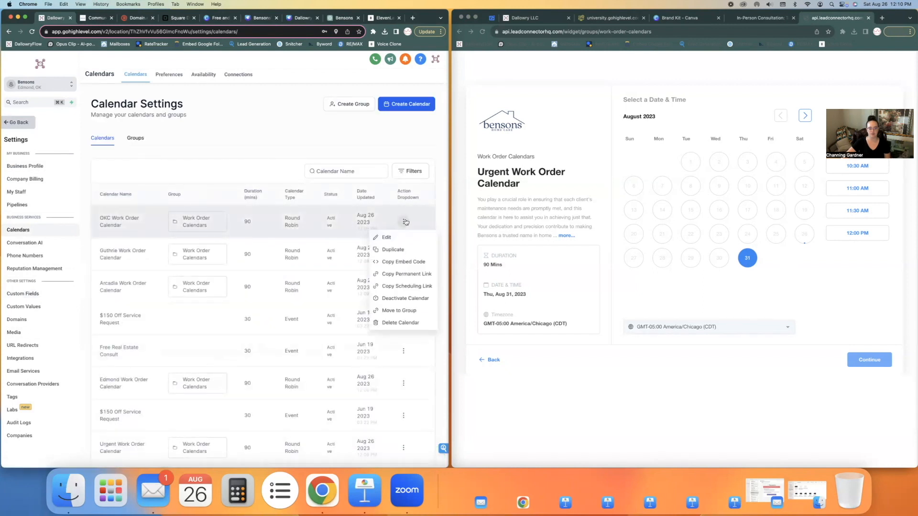
left_click(391, 238)
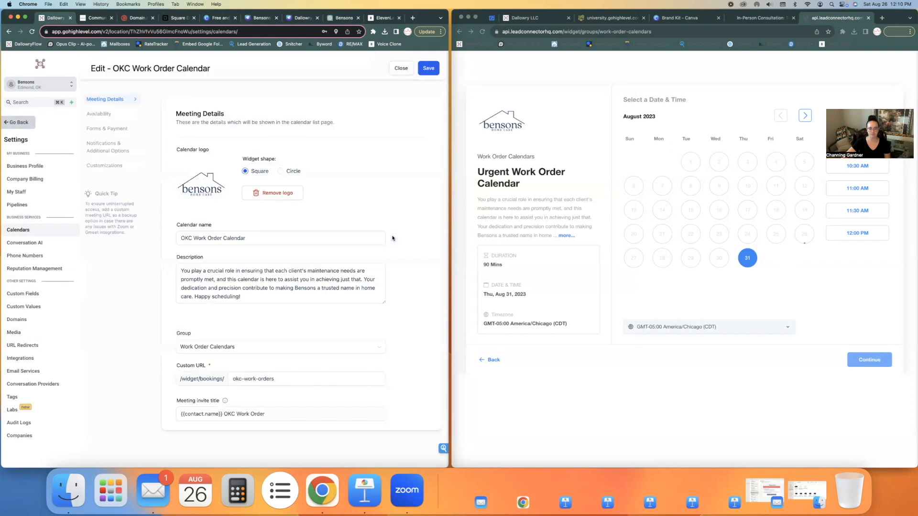
scroll(286, 348, "down", 5)
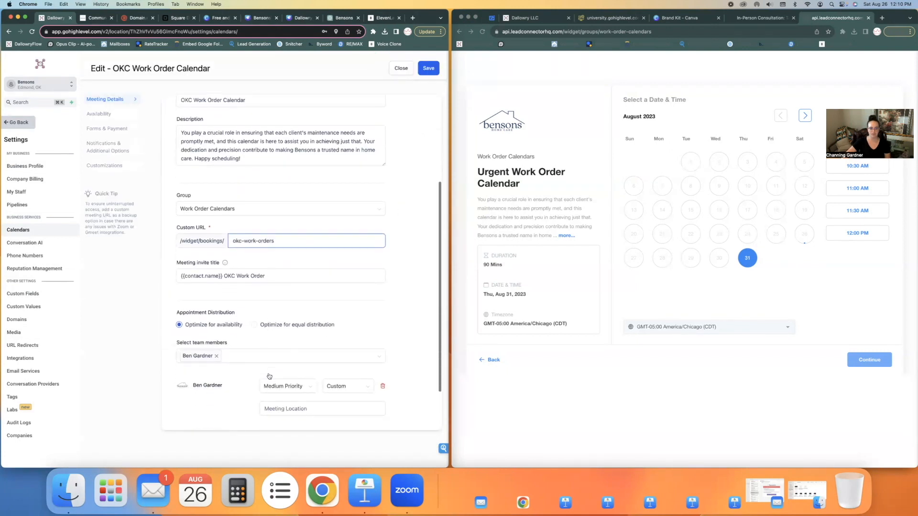
left_click(273, 350)
key("cmd+v")
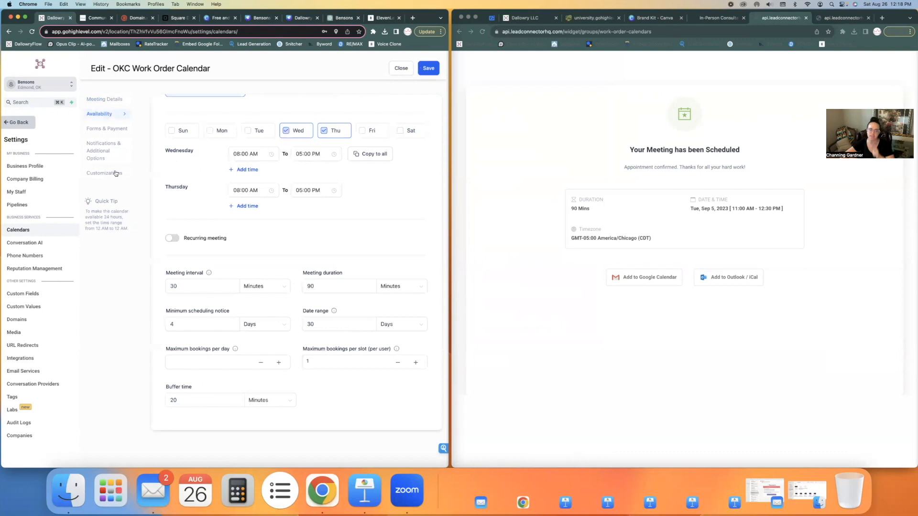
left_click(111, 167)
left_click(427, 69)
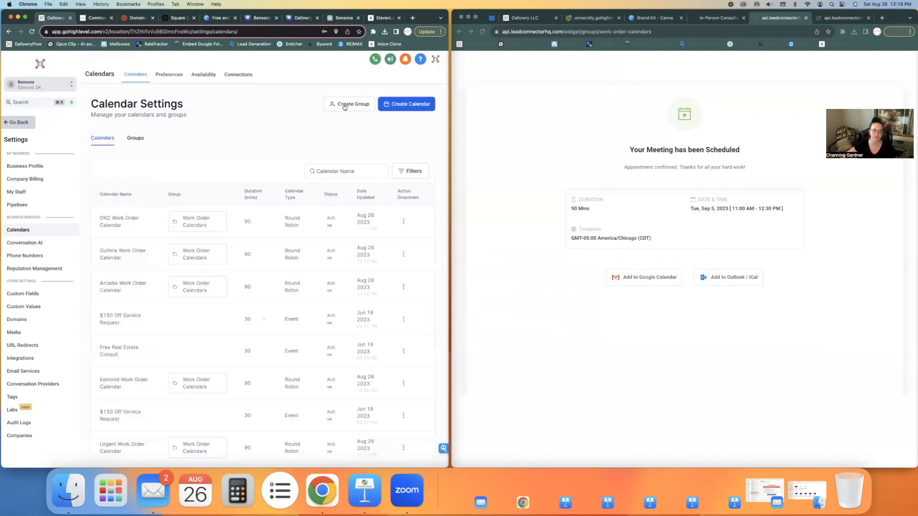
Step: Trim the Guthrie calendar's meeting location to just the street address placeholder and save
left_click(404, 255)
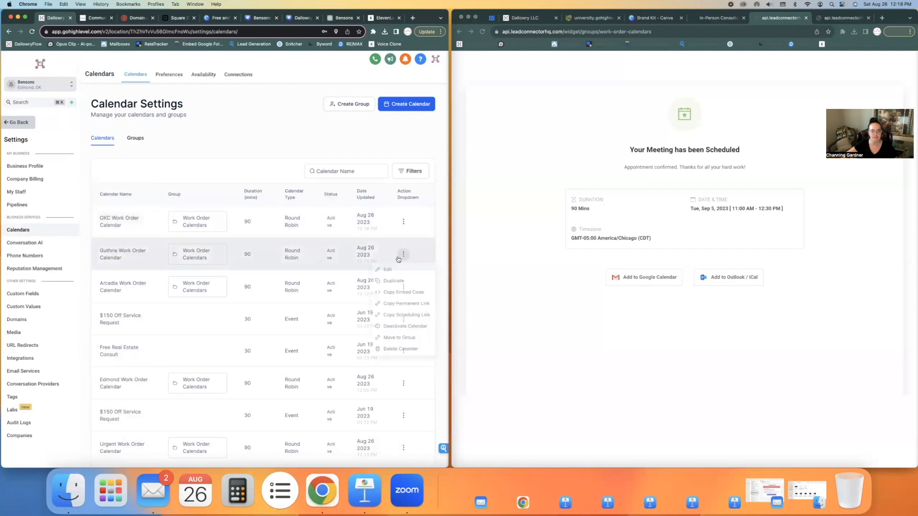
left_click(385, 272)
scroll(320, 278, "down", 5)
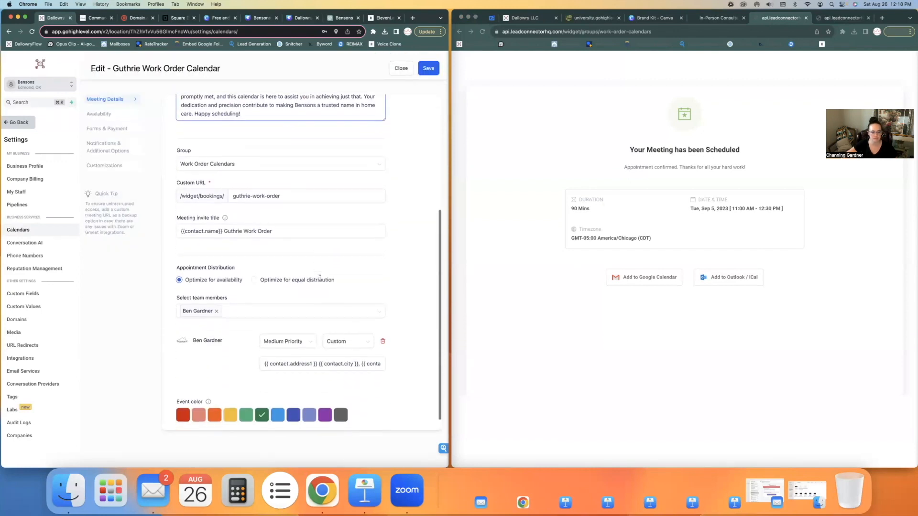
left_click_drag(316, 350, 409, 353)
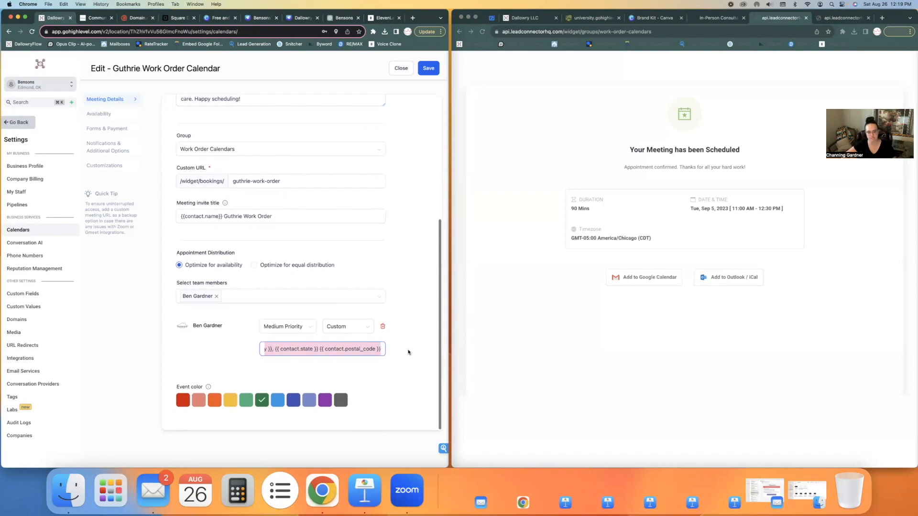
key("BackSpace")
left_click(428, 71)
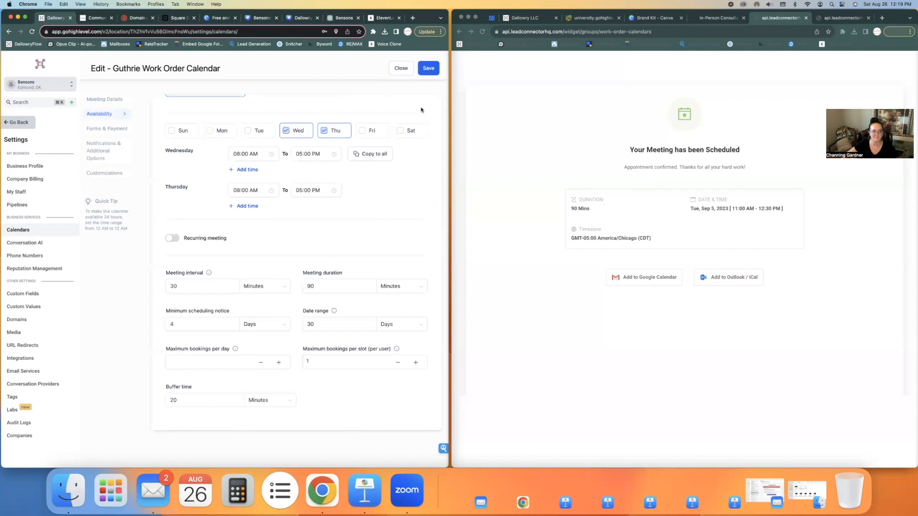
Step: Open the Edmond Work Order Calendar's editor and close it without changes
scroll(374, 218, "down", 10)
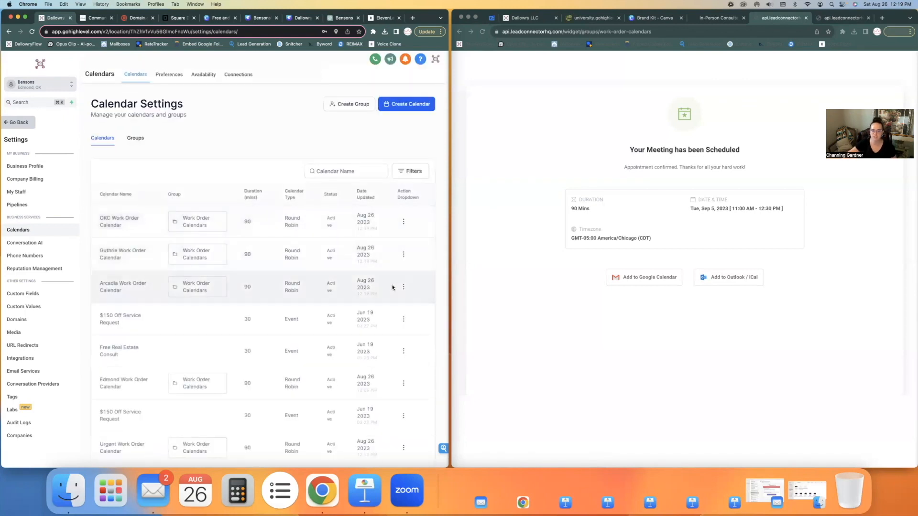
scroll(393, 288, "down", 2)
left_click(404, 354)
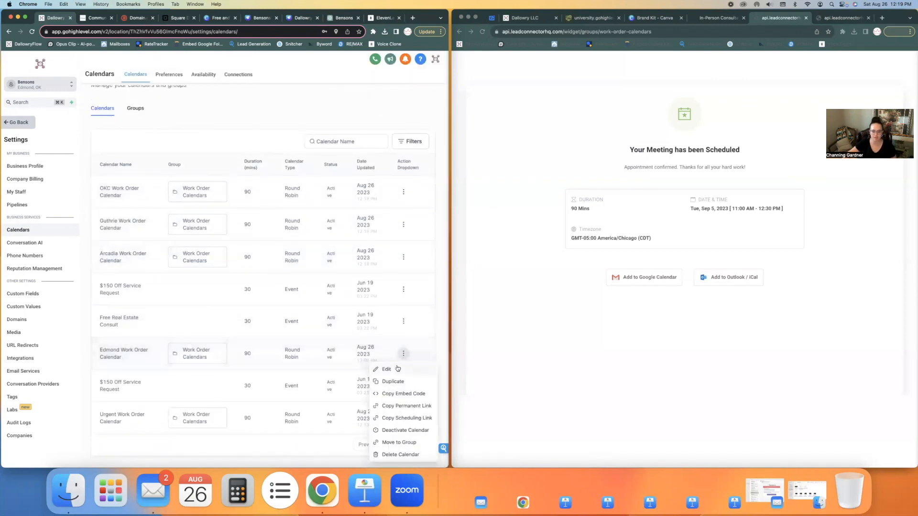
left_click(396, 369)
scroll(398, 353, "down", 8)
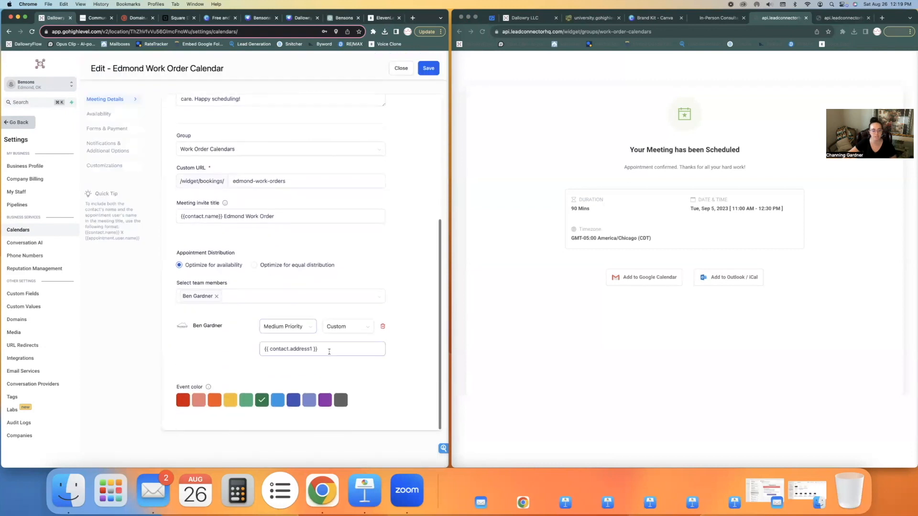
left_click(401, 68)
Step: Give the Urgent Work Order Calendar's team member high priority and a red event colour
scroll(401, 385, "down", 3)
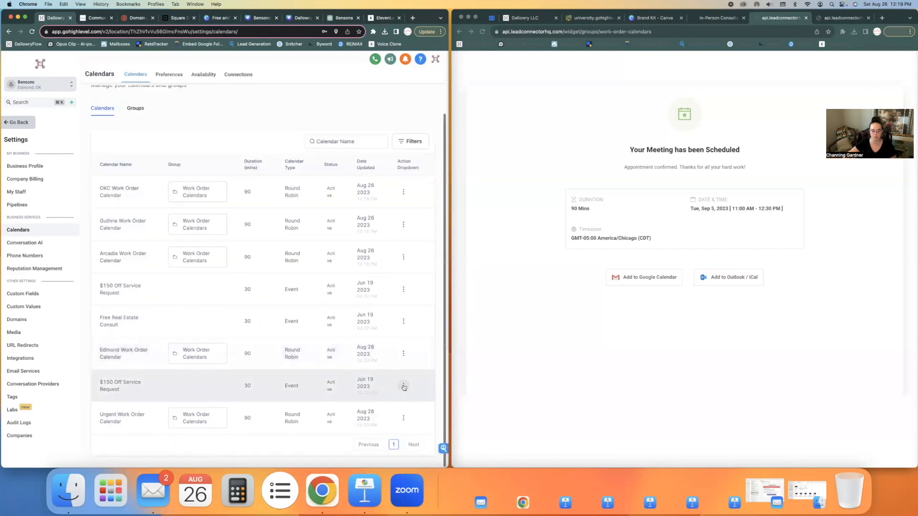
left_click(403, 419)
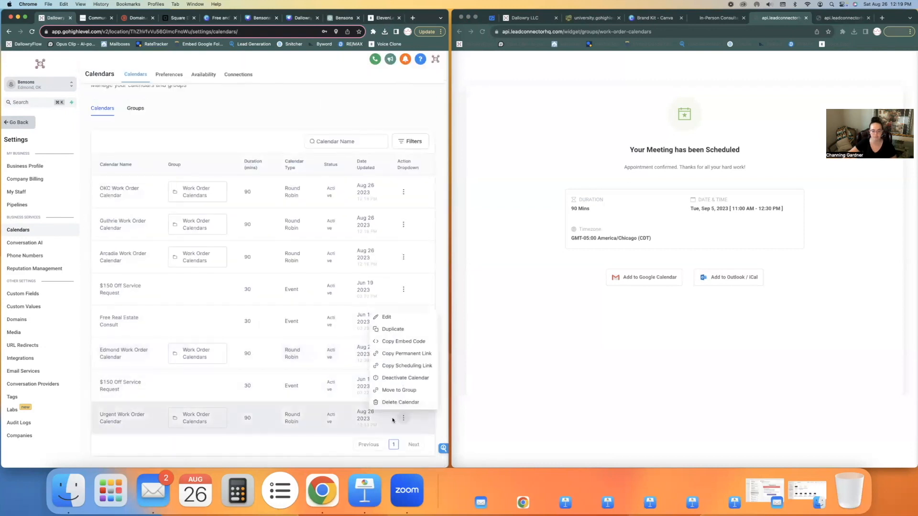
left_click(387, 317)
scroll(283, 329, "down", 8)
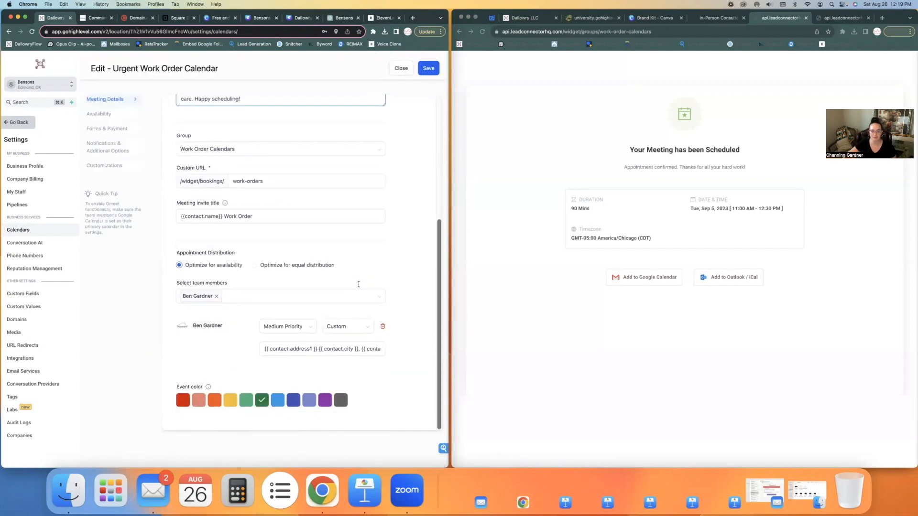
left_click(284, 327)
left_click(277, 343)
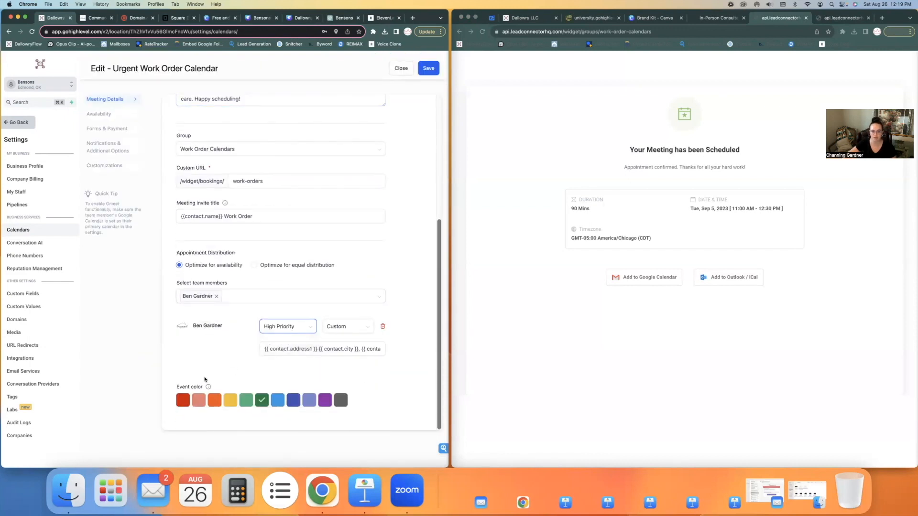
left_click(184, 400)
Step: Trim the Urgent calendar's location to {{ contact.address1 }} and save
left_click(348, 348)
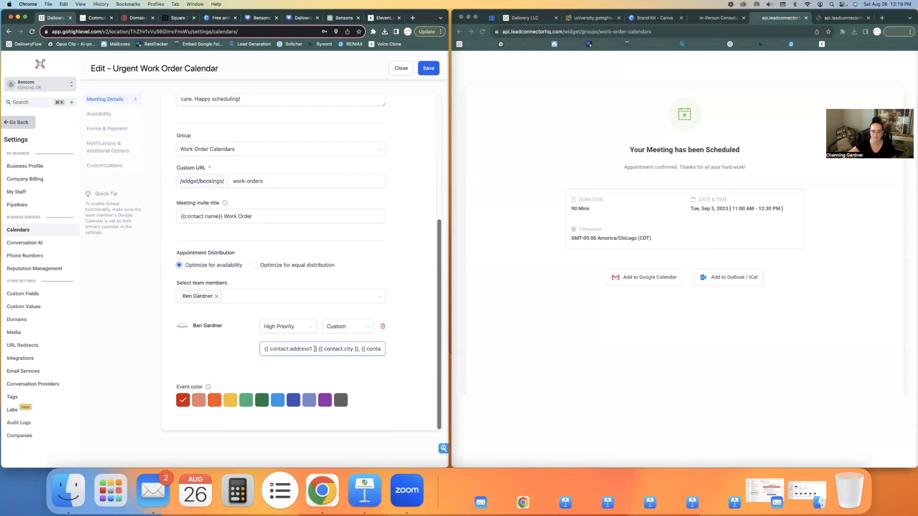
left_click_drag(316, 349, 464, 354)
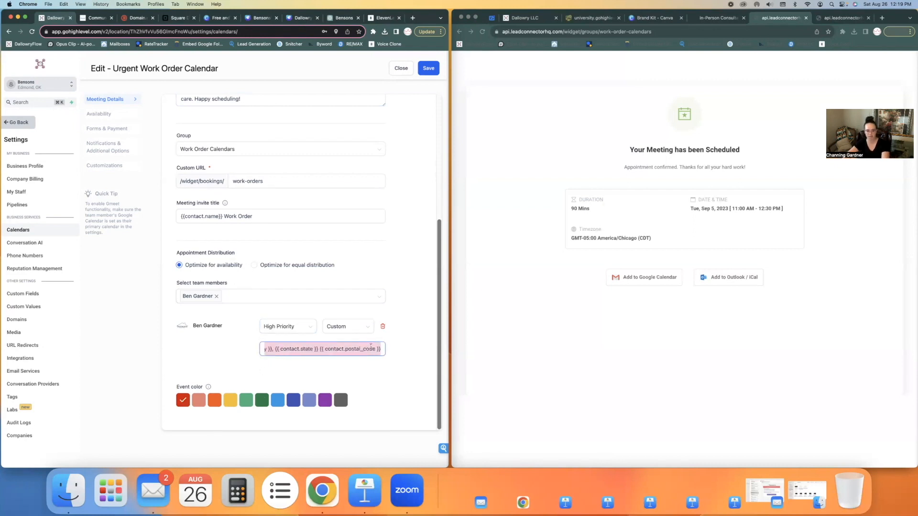
key("BackSpace")
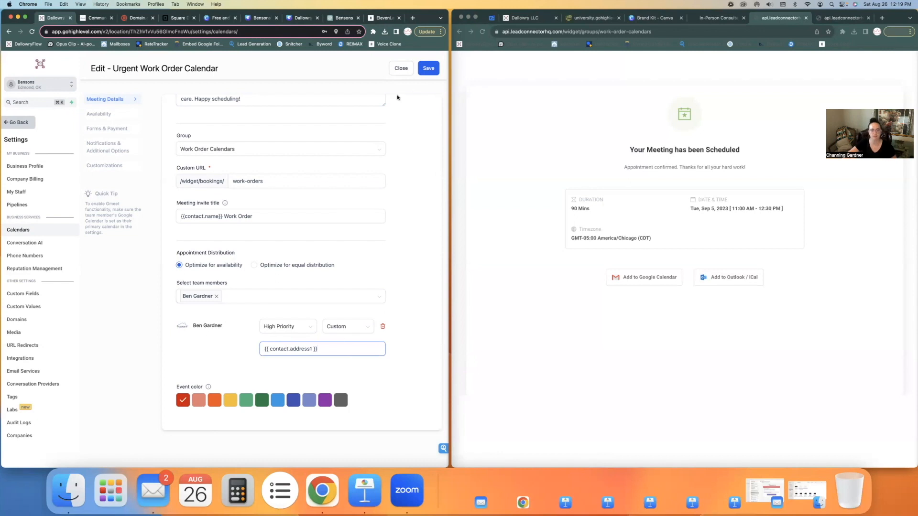
left_click(427, 67)
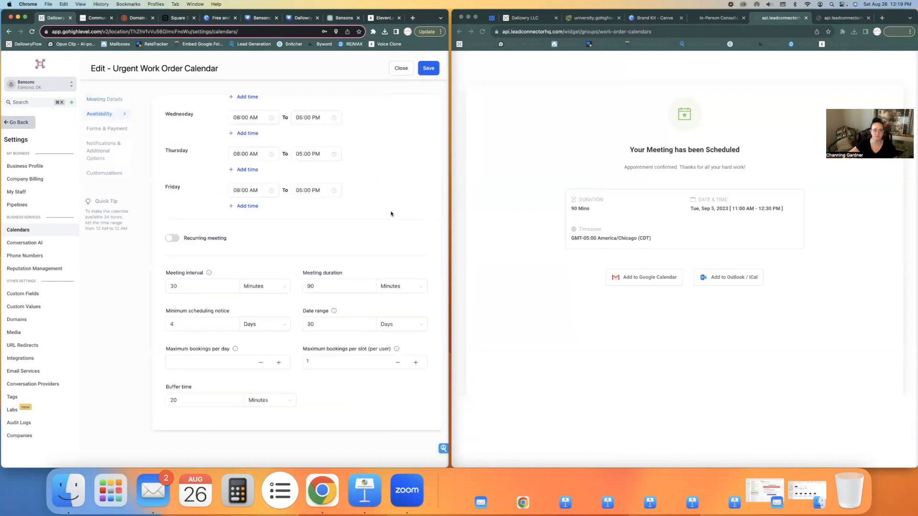
Step: Change the buffer time from 20 to 30 minutes and save
left_click_drag(177, 400, 152, 401)
type("30")
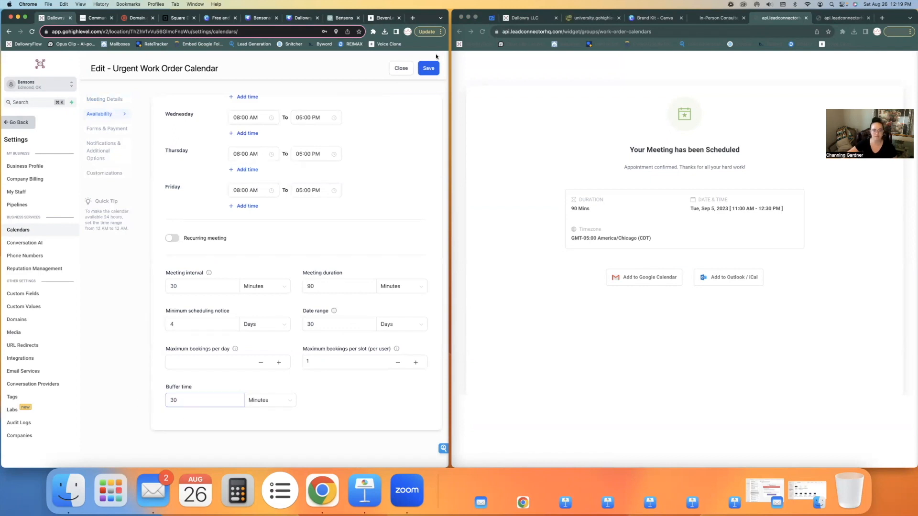
left_click(428, 68)
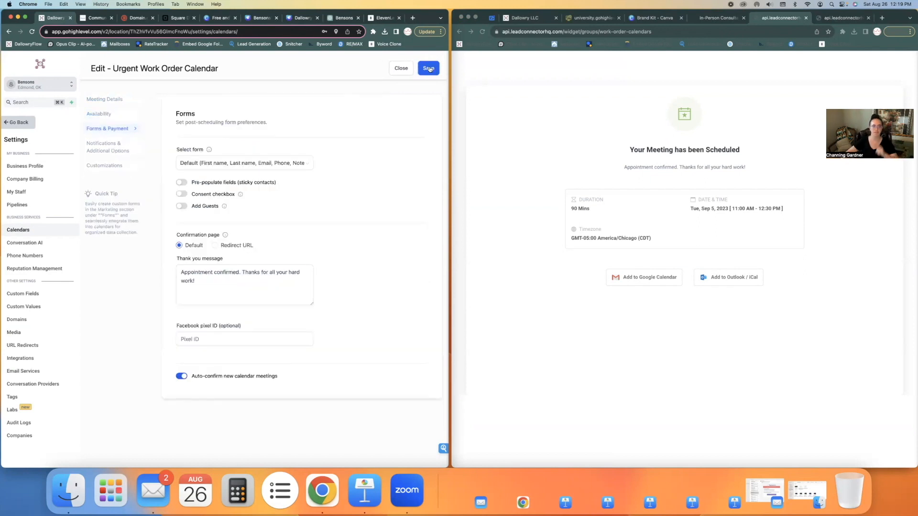
Step: Change the meeting duration from 90 to 100 minutes and save through to the Calendar Settings list
left_click(101, 118)
scroll(321, 257, "down", 5)
left_click_drag(317, 287, 299, 289)
type("100")
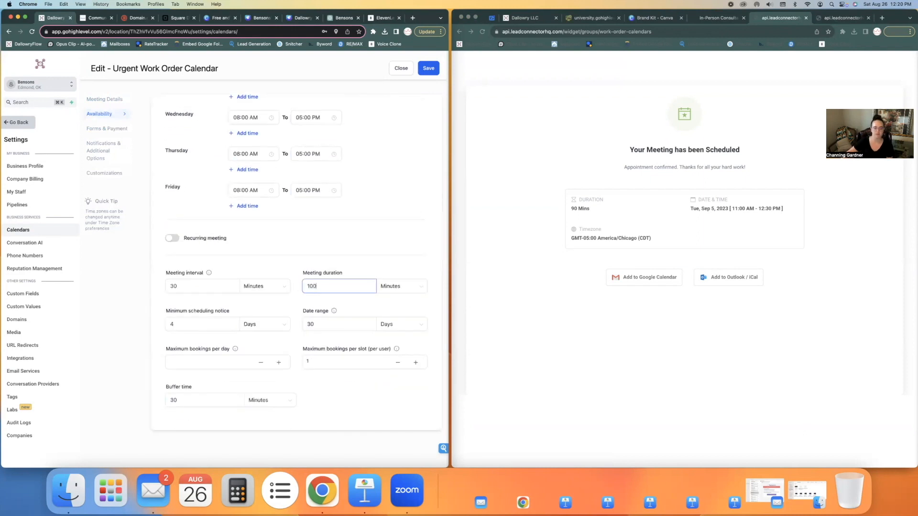
left_click(426, 68)
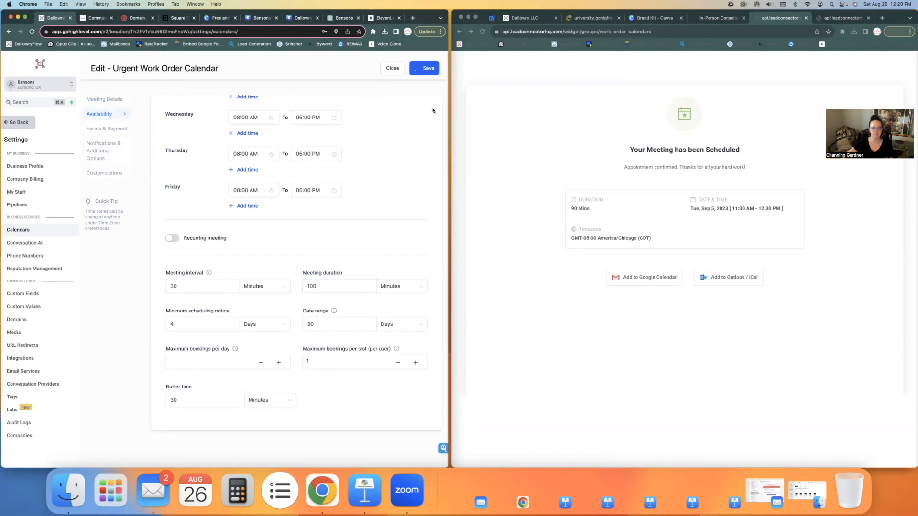
left_click(426, 69)
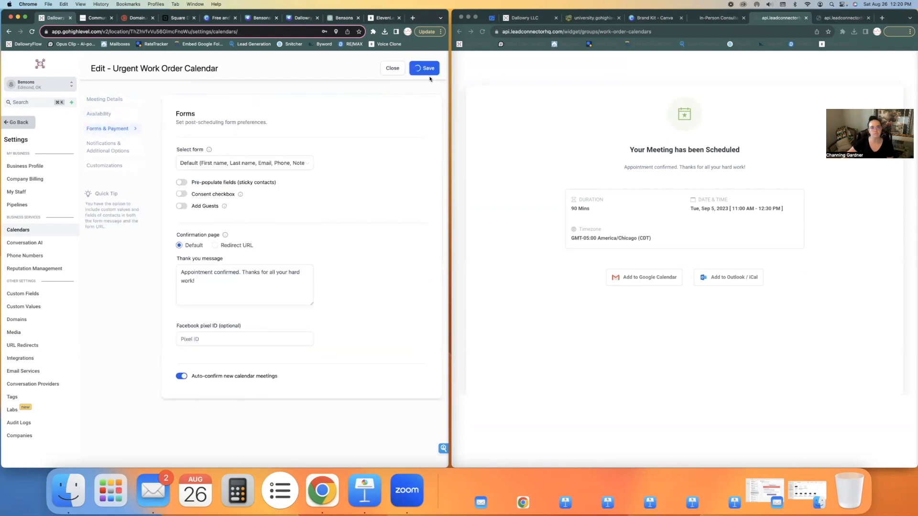
left_click(427, 71)
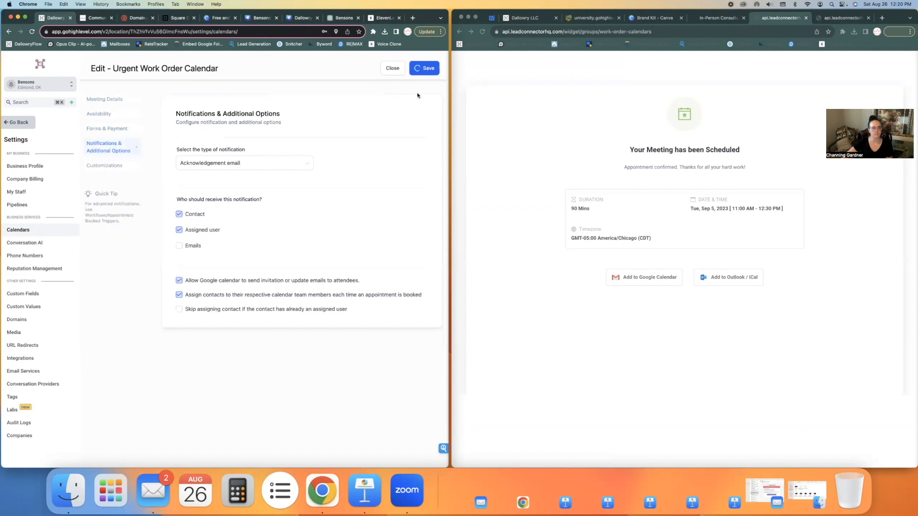
left_click(428, 70)
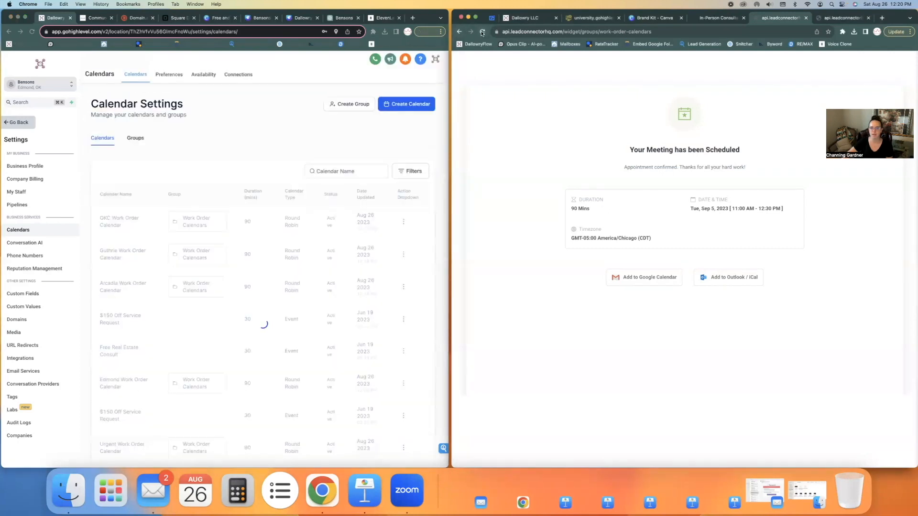
Step: Reload the widget and pick the Aug 31, 11:00 AM slot on the Guthrie Work Order Calendar
left_click(614, 144)
key("super+r")
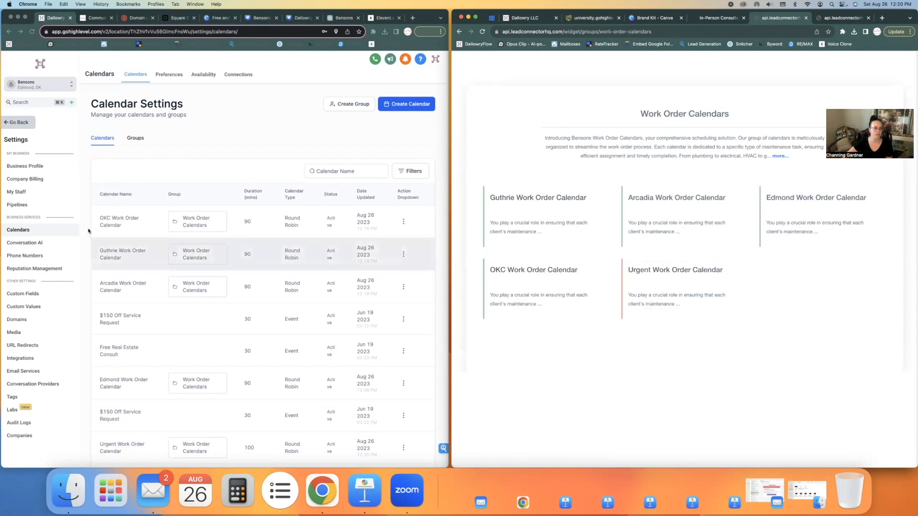
left_click(593, 215)
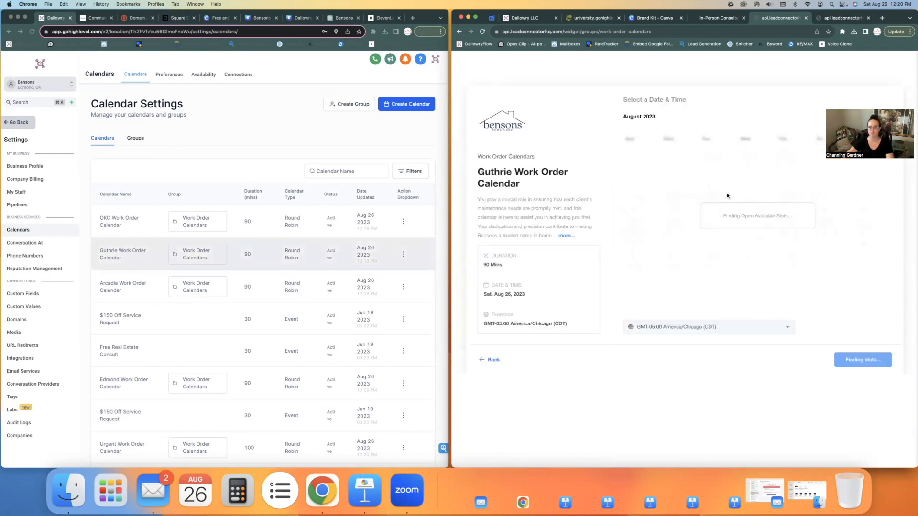
left_click(845, 191)
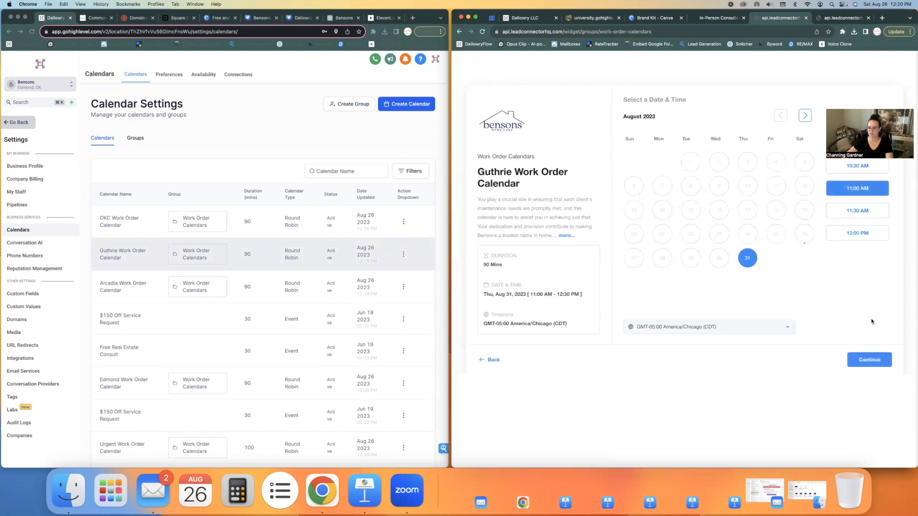
left_click(870, 360)
Step: Enter the contact's name, phone, e-mail and the note 'Dogs on premises', then schedule the meeting
left_click(671, 136)
key("Tab")
key("Tab")
key("Tab")
key("Tab")
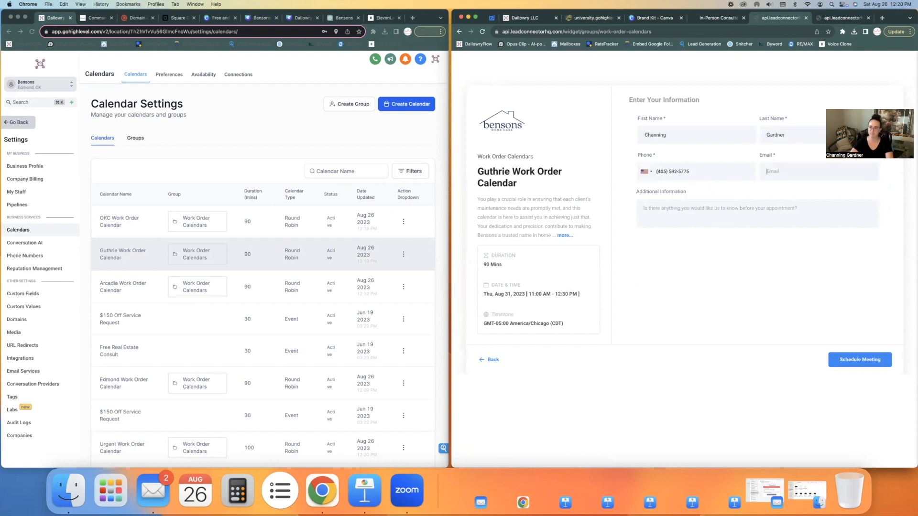
key("Tab")
type("Dogs o")
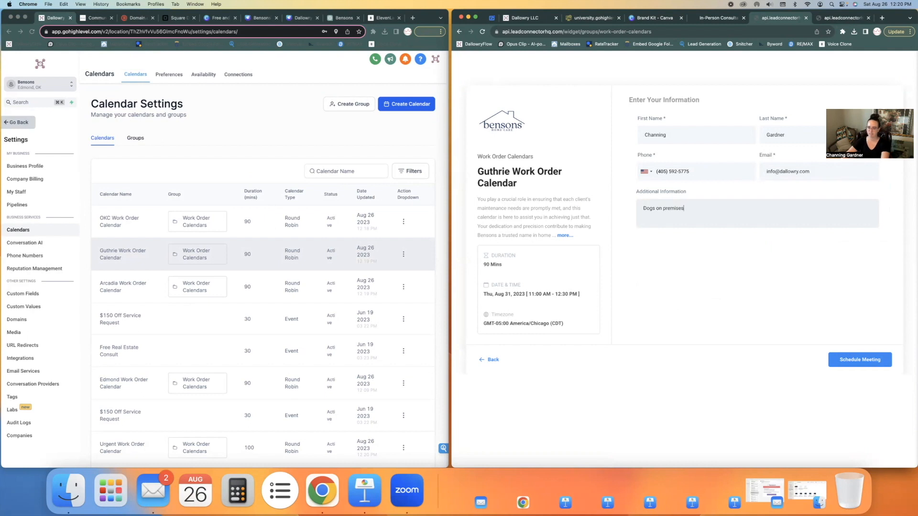
type("n premises")
key("BackSpace")
left_click(860, 360)
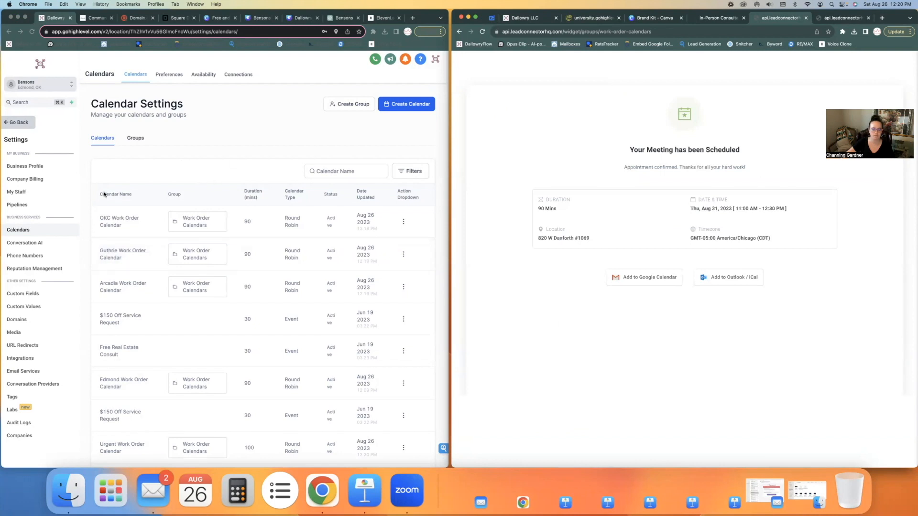
left_click(19, 123)
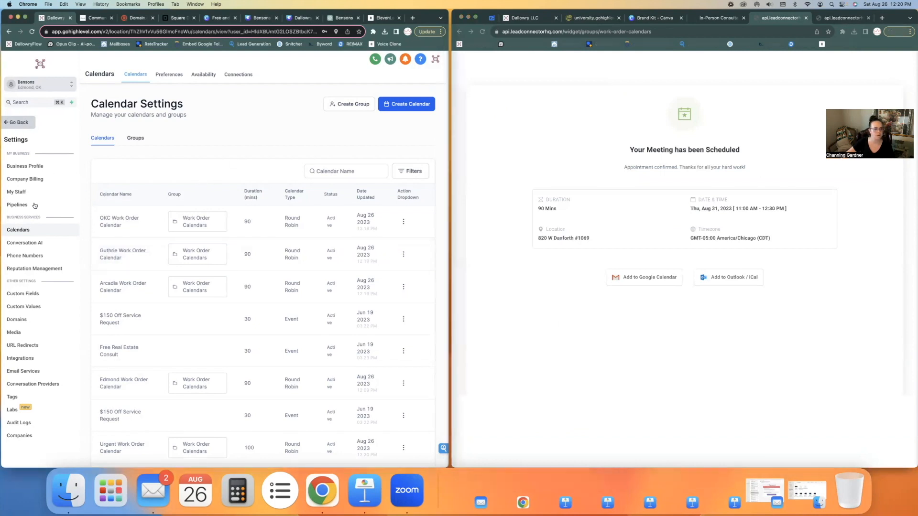
Step: Return to the calendar view, select the Work Order Calendars group, and advance to Aug 27–Sep 2
left_click(28, 176)
left_click(28, 161)
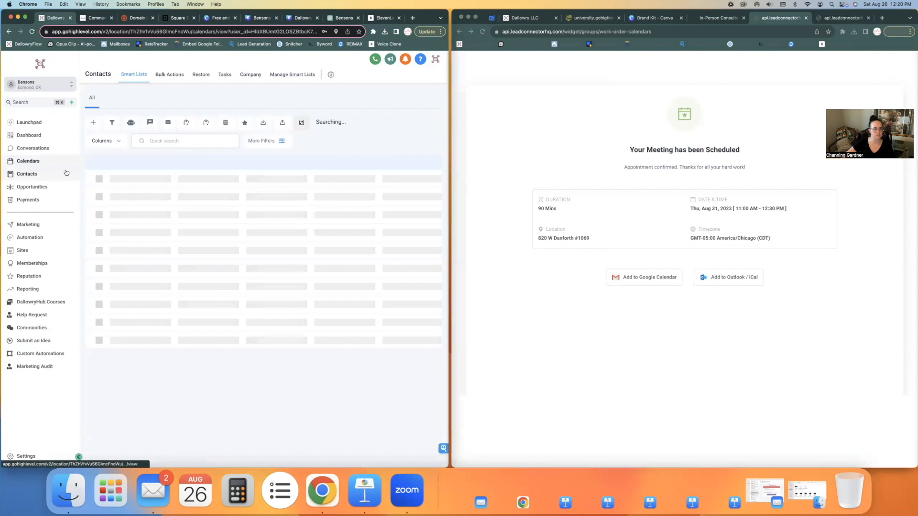
left_click(265, 100)
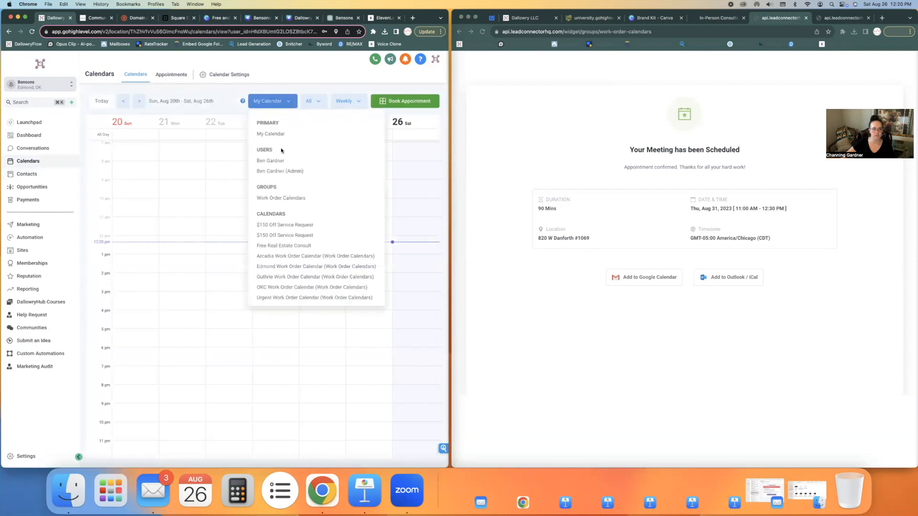
left_click(296, 203)
left_click(138, 100)
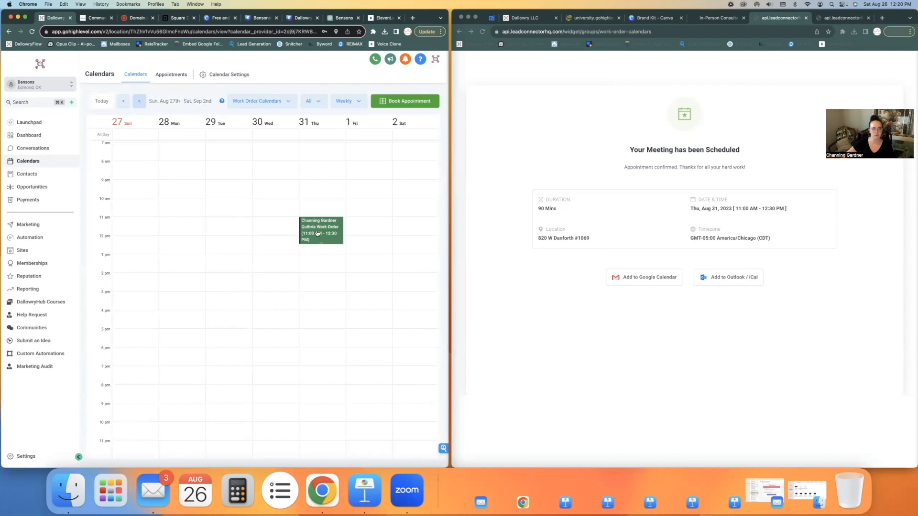
Step: Open the Thursday Aug 31 appointment to check its location, then close it
left_click(316, 228)
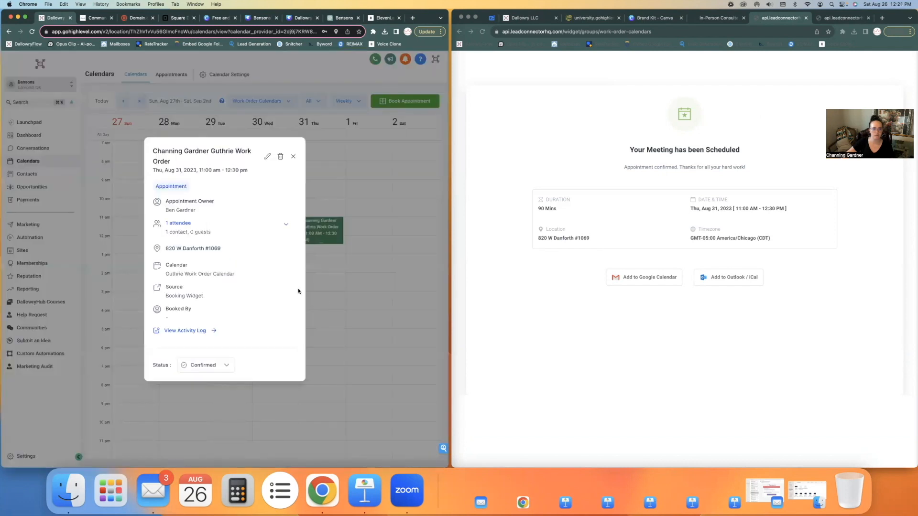
triple_click(229, 254)
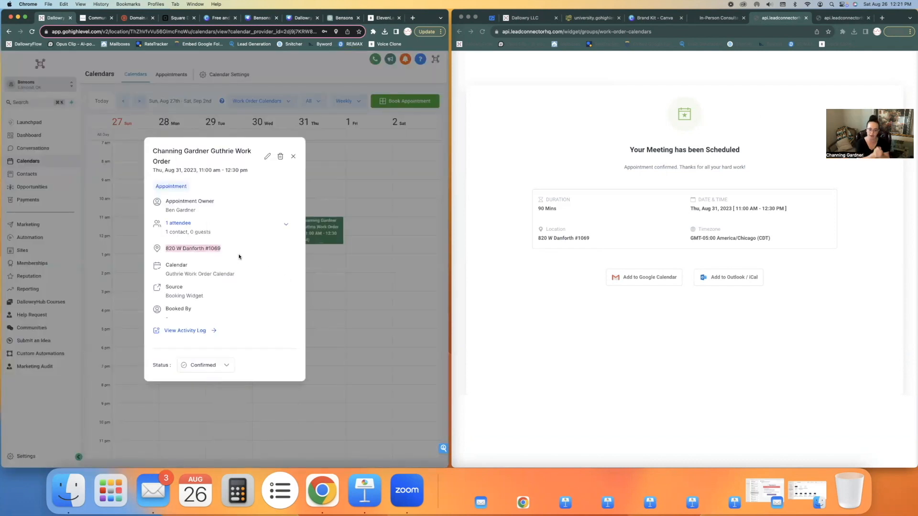
left_click(294, 157)
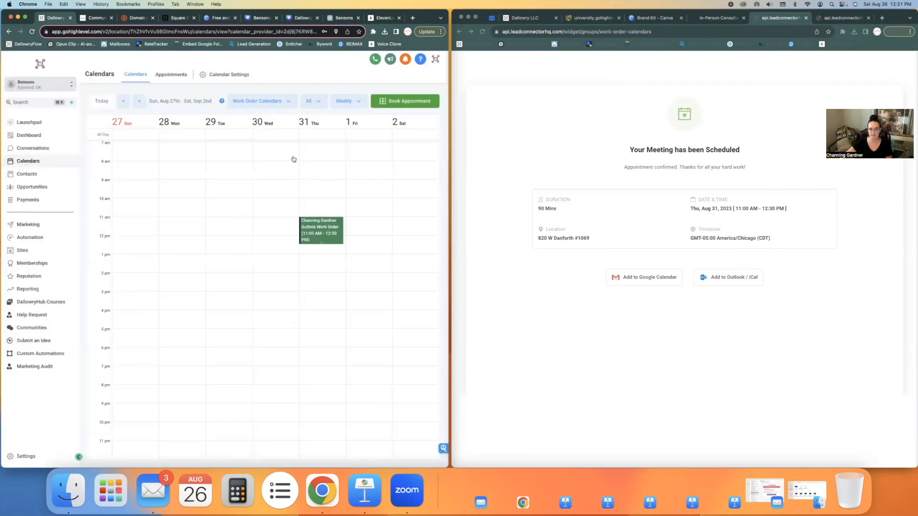